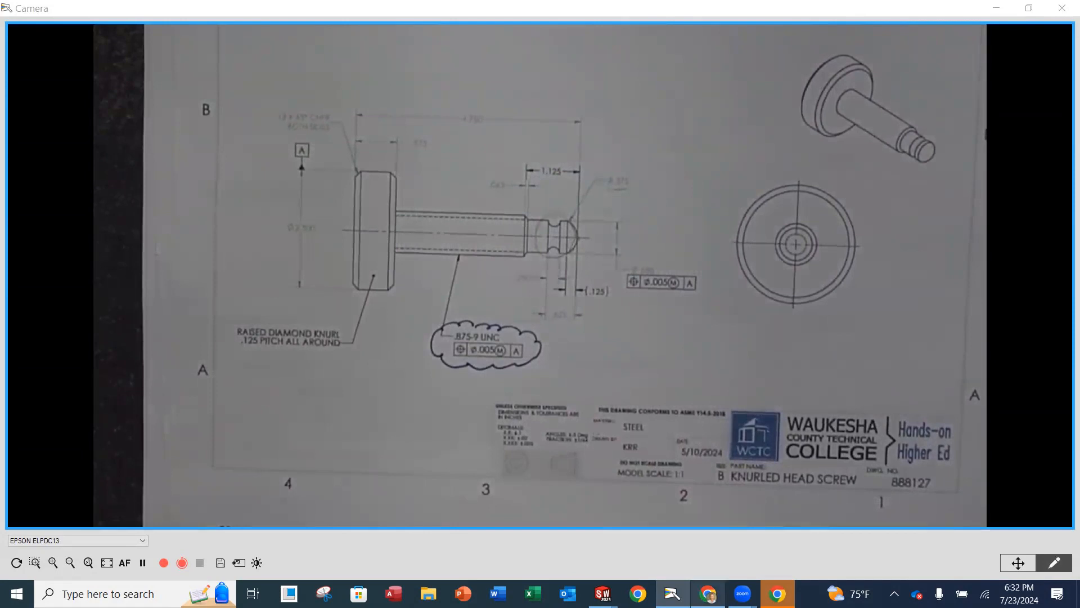
Step: Switch to SOLIDWORKS and create a drawing from the open knurled head screw part using the DRAWING_IPS_ANSI template
mouse_move(602, 592)
click(735, 546)
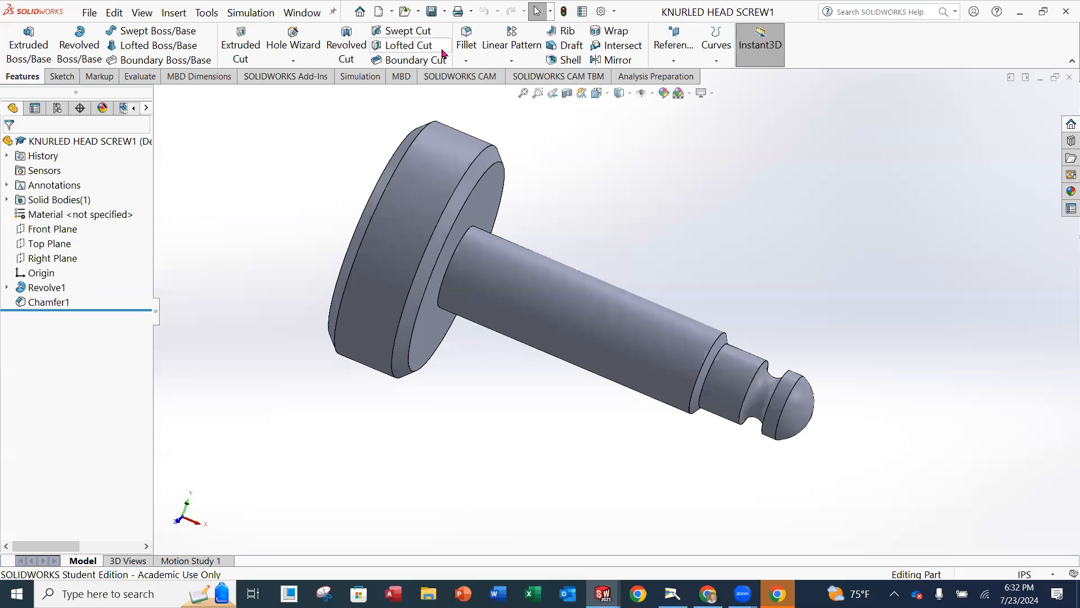
click(392, 14)
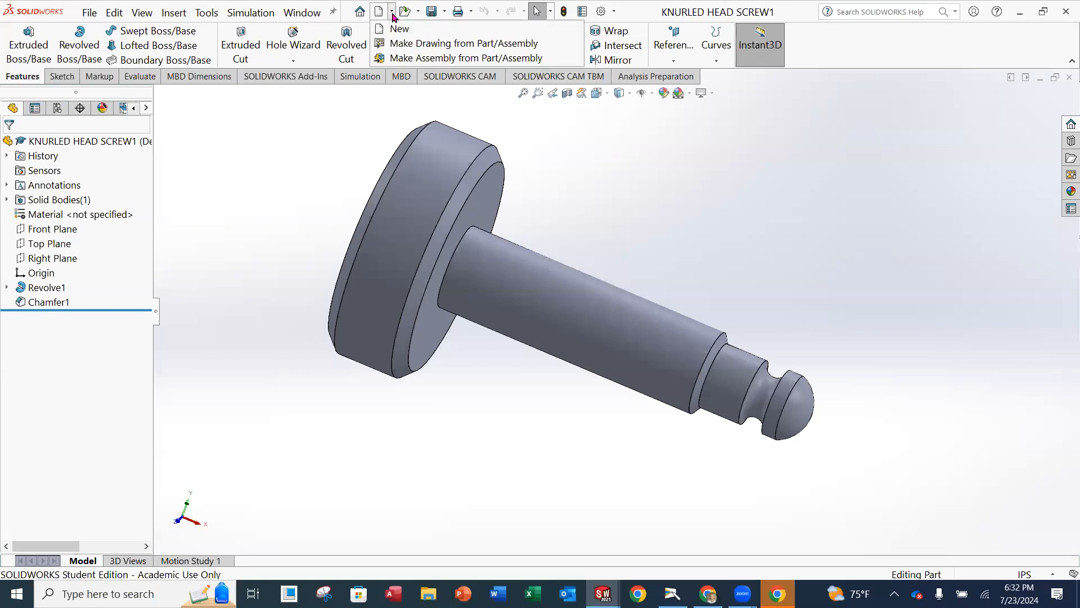
click(401, 45)
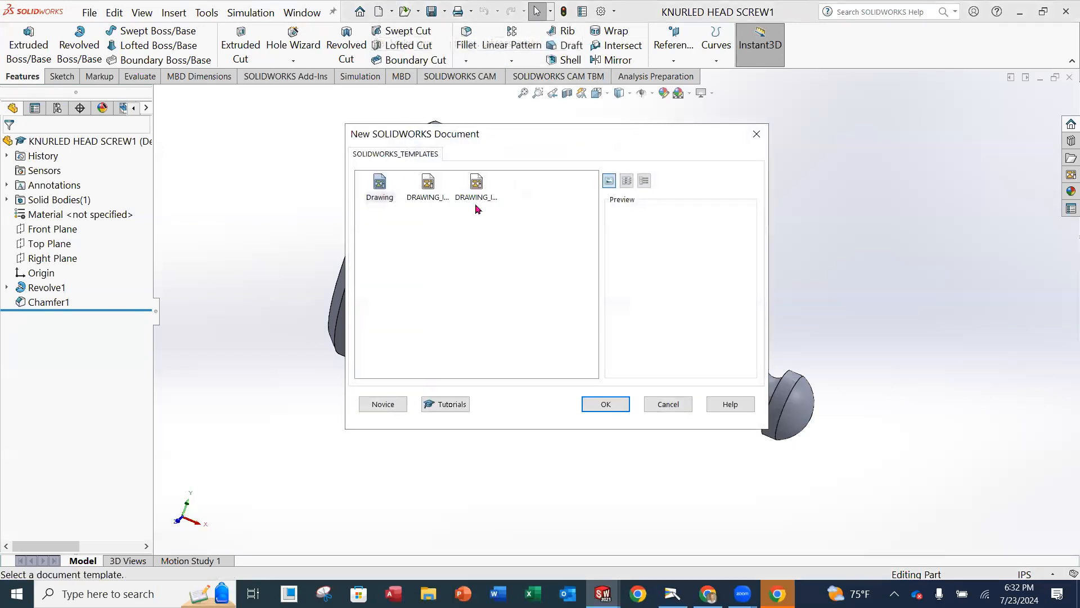
click(436, 195)
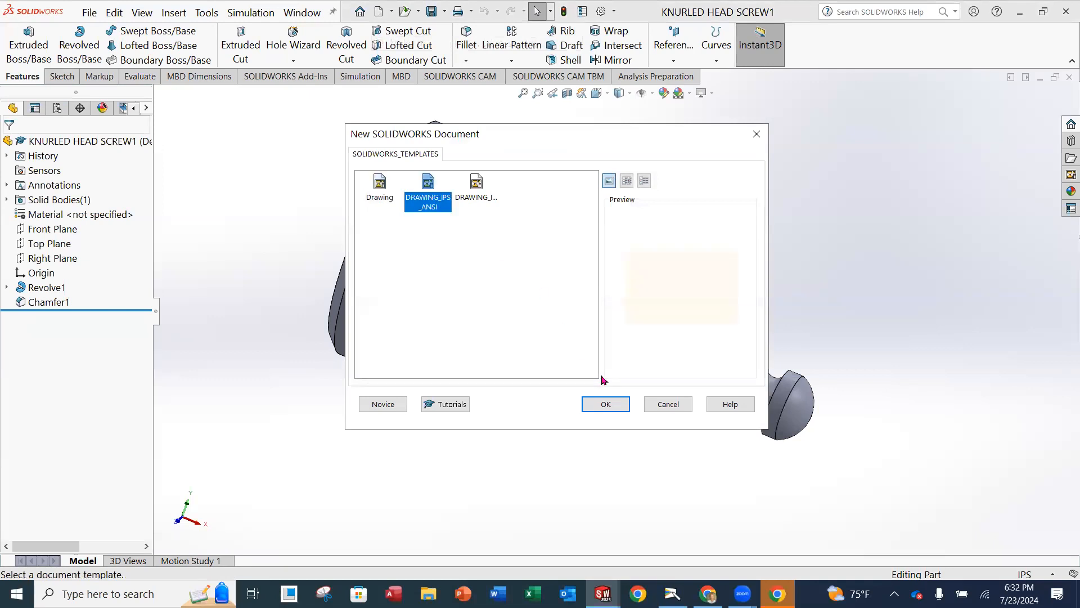
click(608, 409)
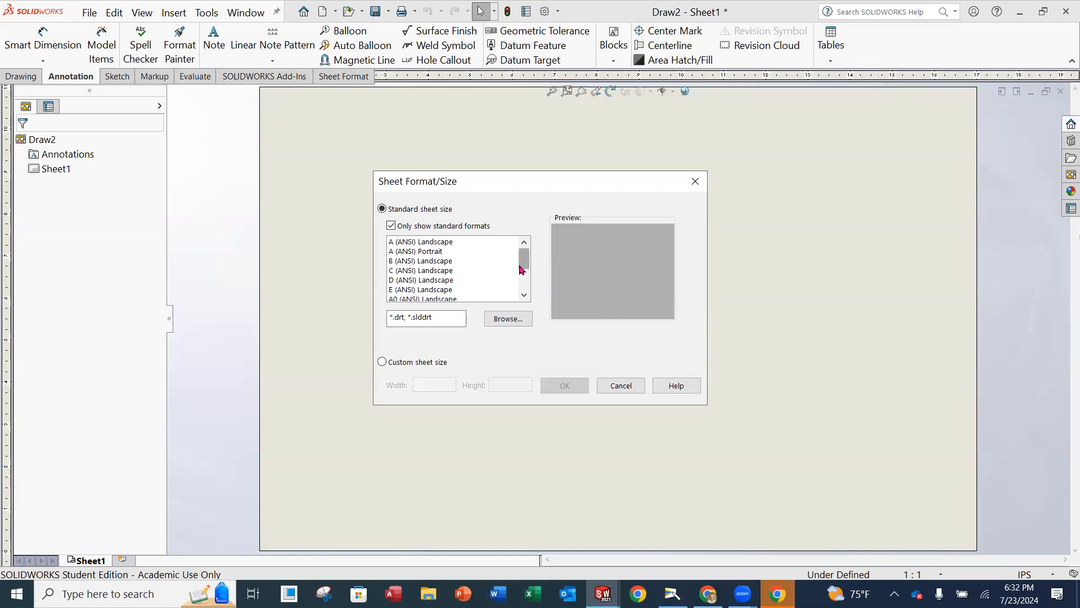
Step: Load a custom sheet format from the SolidWorks Borders folder under Mech Design Courses > SolidWorks-forMachinists and apply it to the sheet
click(507, 318)
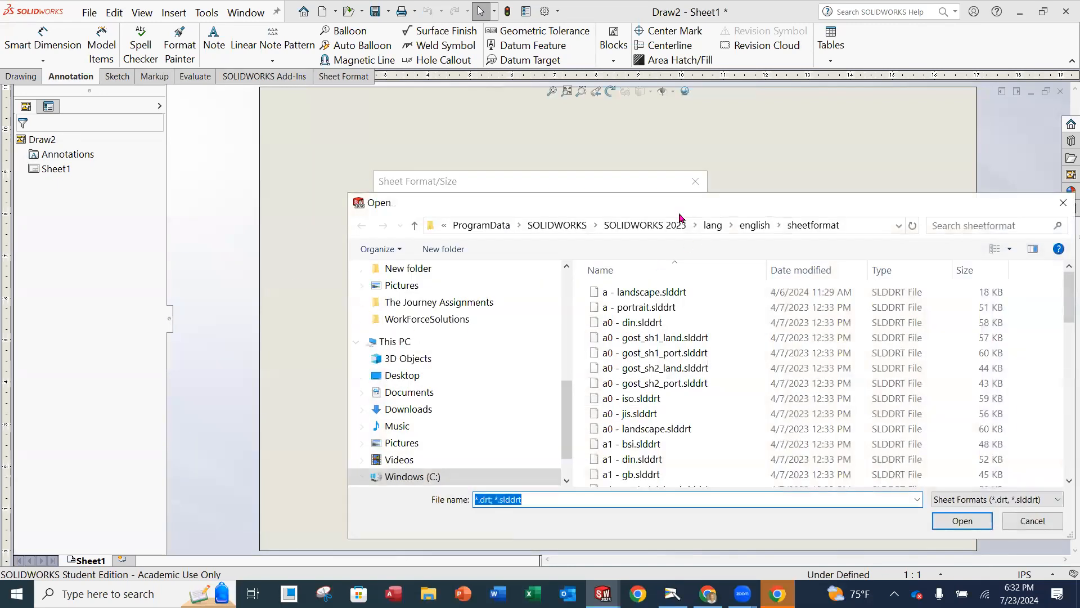
drag(670, 210, 594, 83)
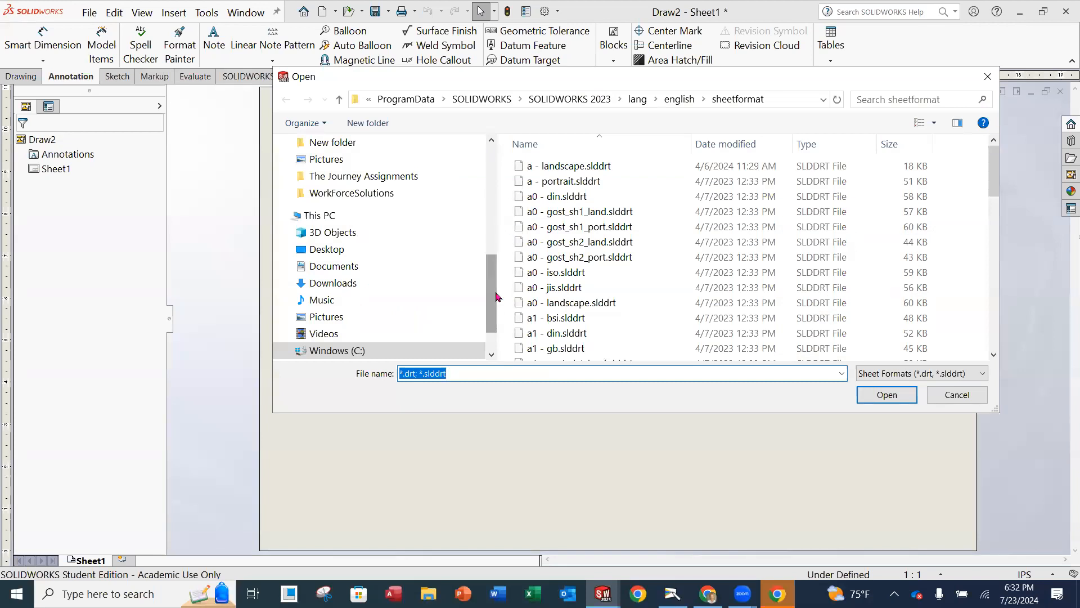
drag(496, 296, 497, 266)
click(352, 209)
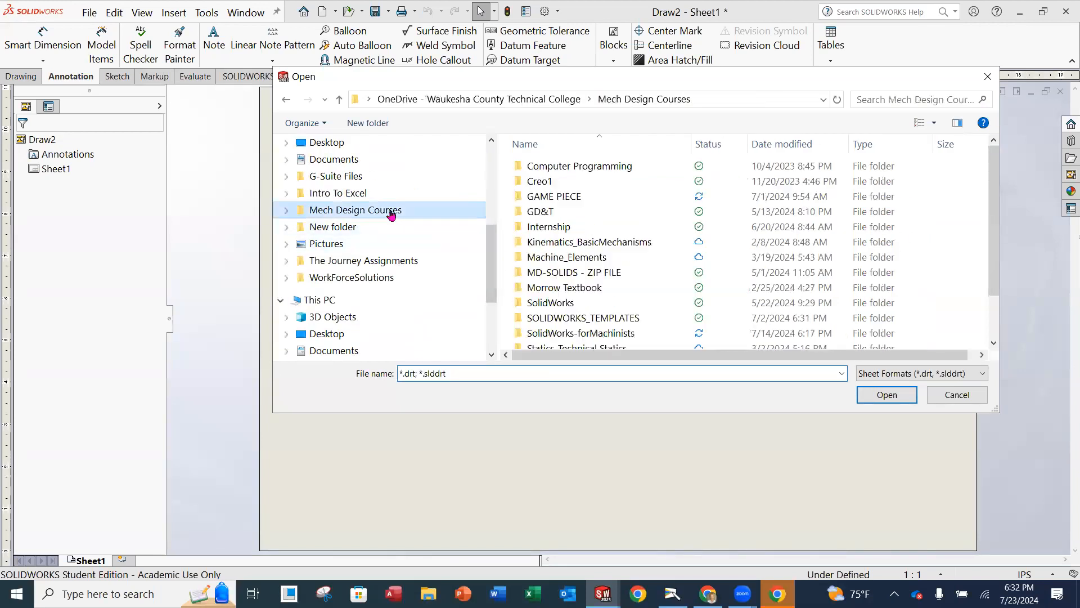
double_click(569, 333)
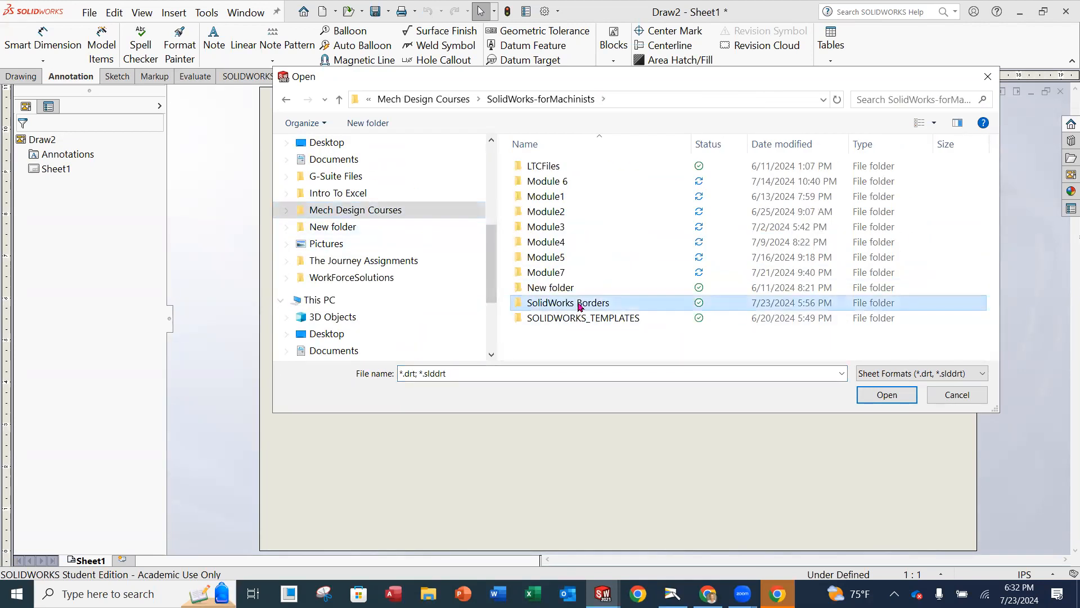
double_click(579, 304)
click(579, 196)
click(866, 394)
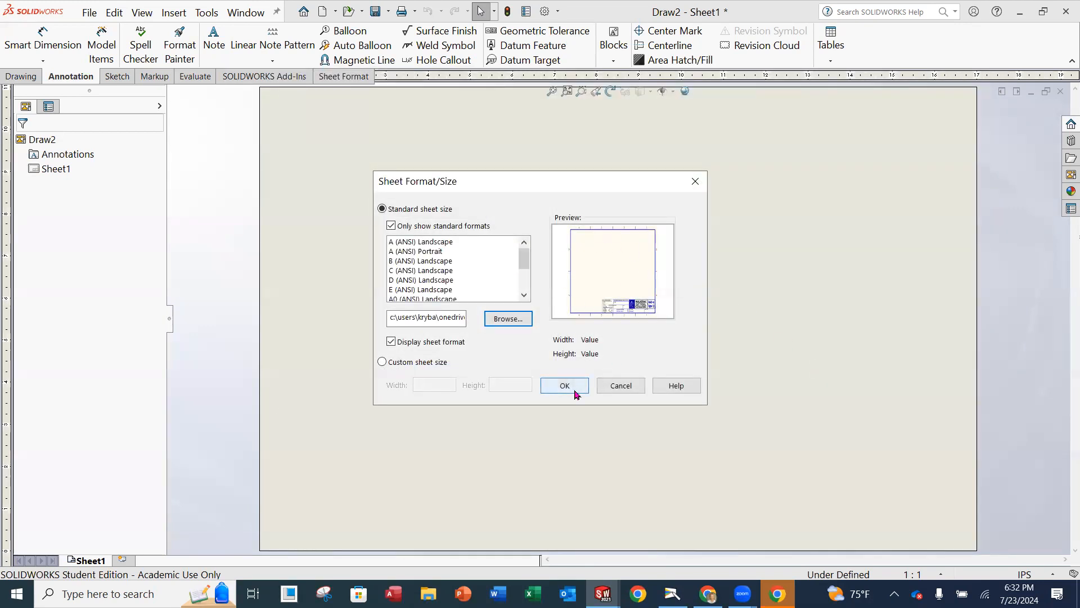
click(575, 390)
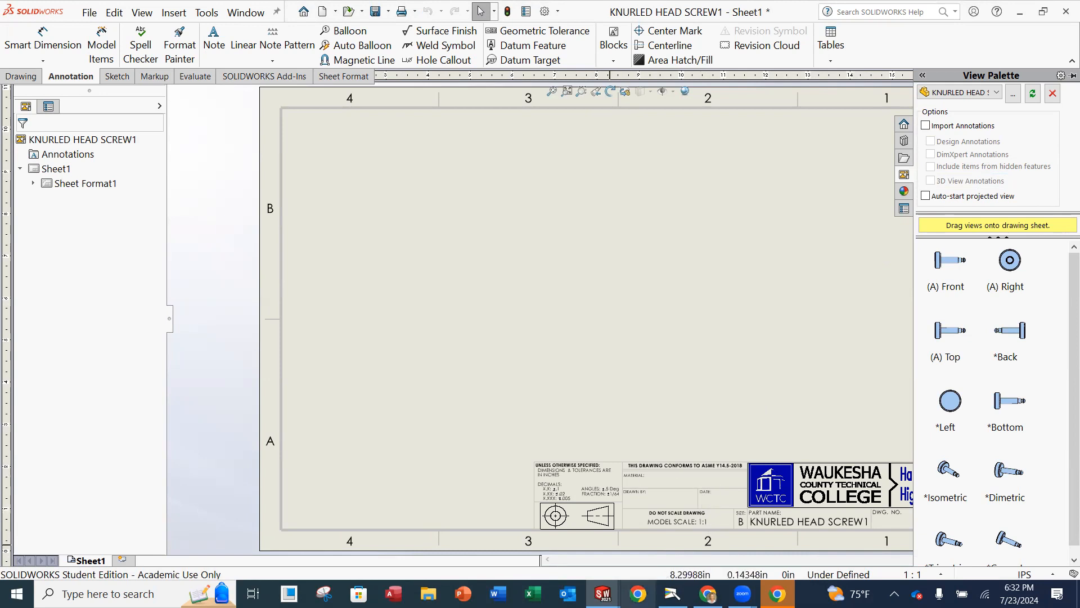
Step: Check the reference print in the camera view, then place the screw's front view in the left half of the sheet
click(672, 594)
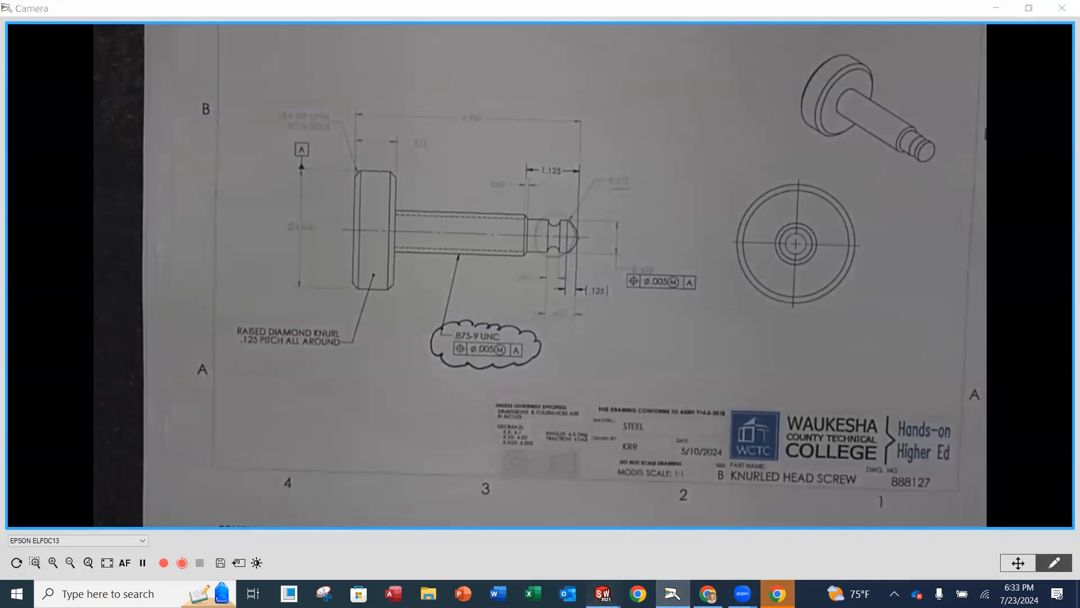
mouse_move(602, 593)
click(846, 489)
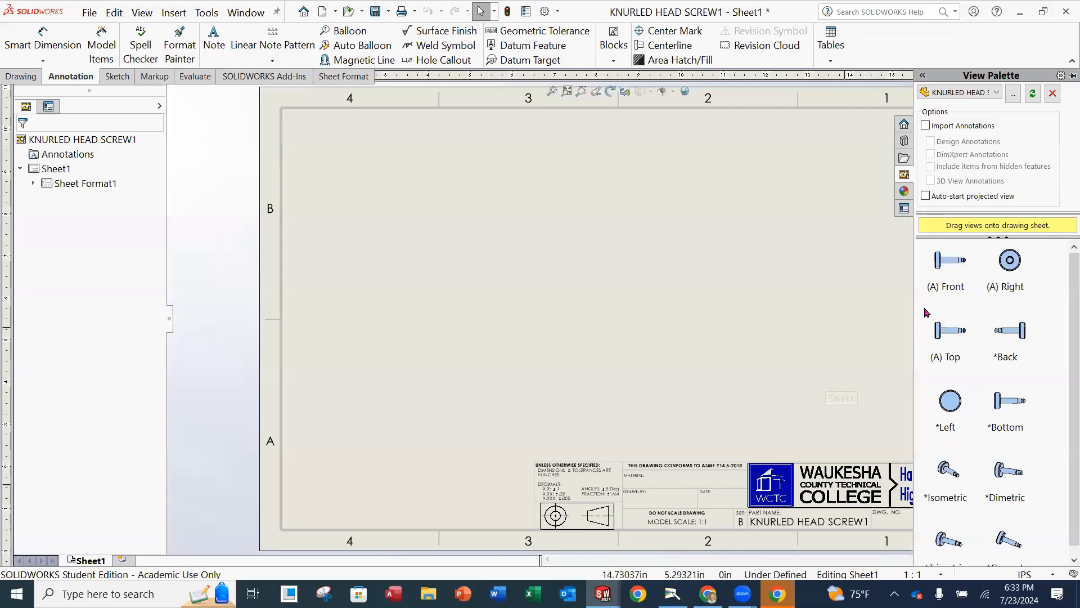
mouse_move(946, 260)
mouse_down()
mouse_move(748, 253)
mouse_move(502, 294)
mouse_move(489, 316)
mouse_up()
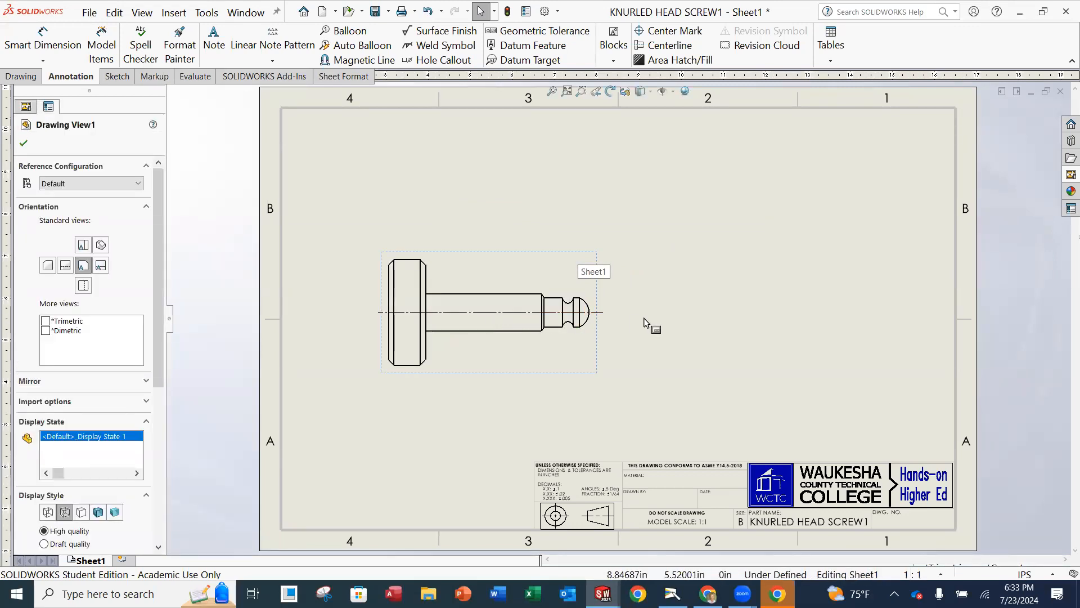
click(24, 144)
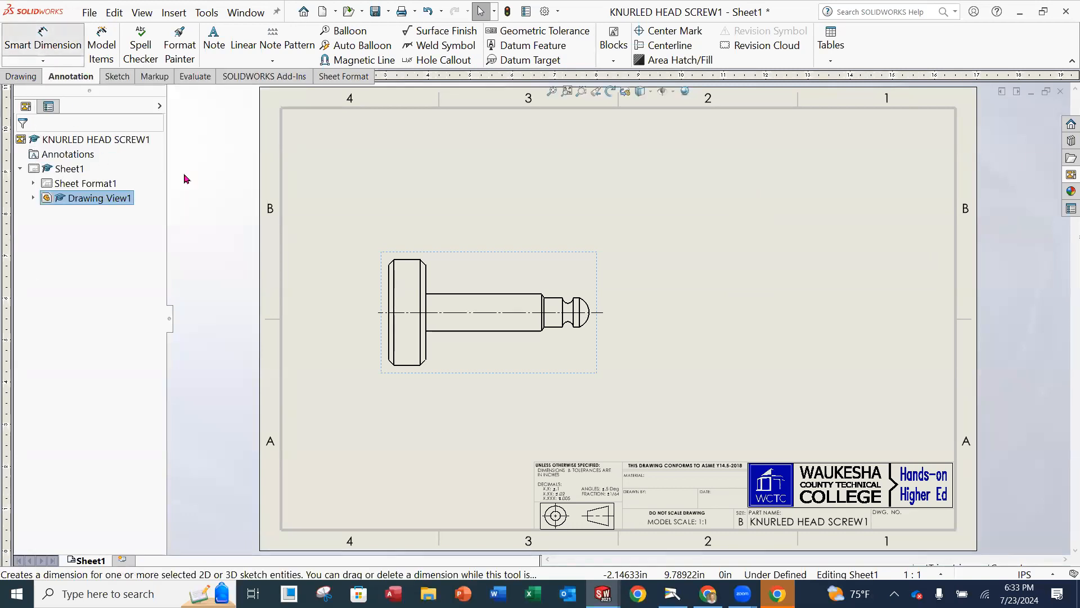
Step: Project a right side view and an isometric view from the front view onto the sheet
click(31, 79)
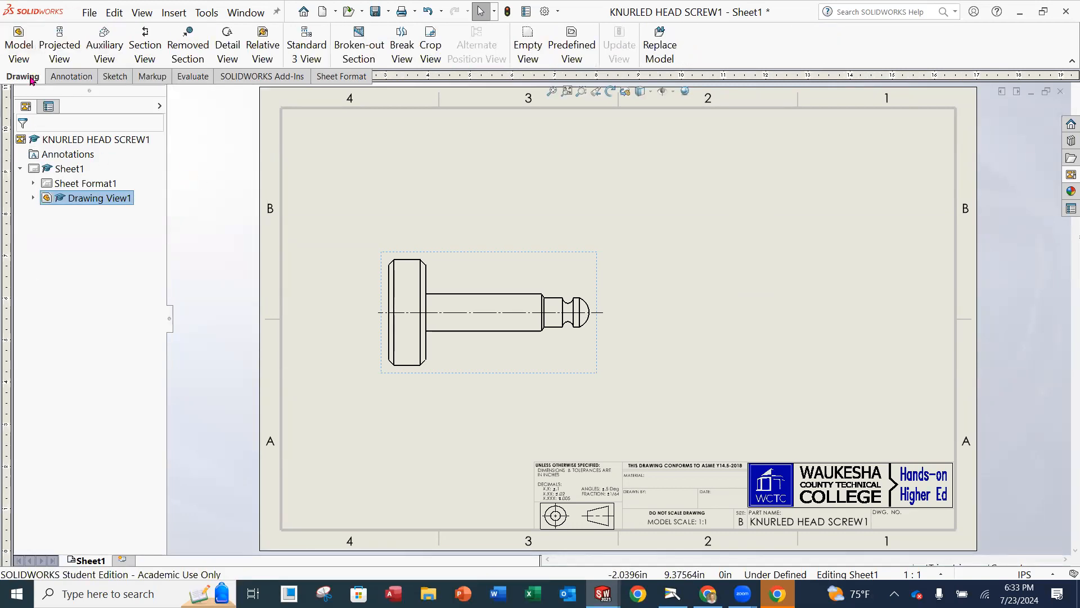
click(59, 43)
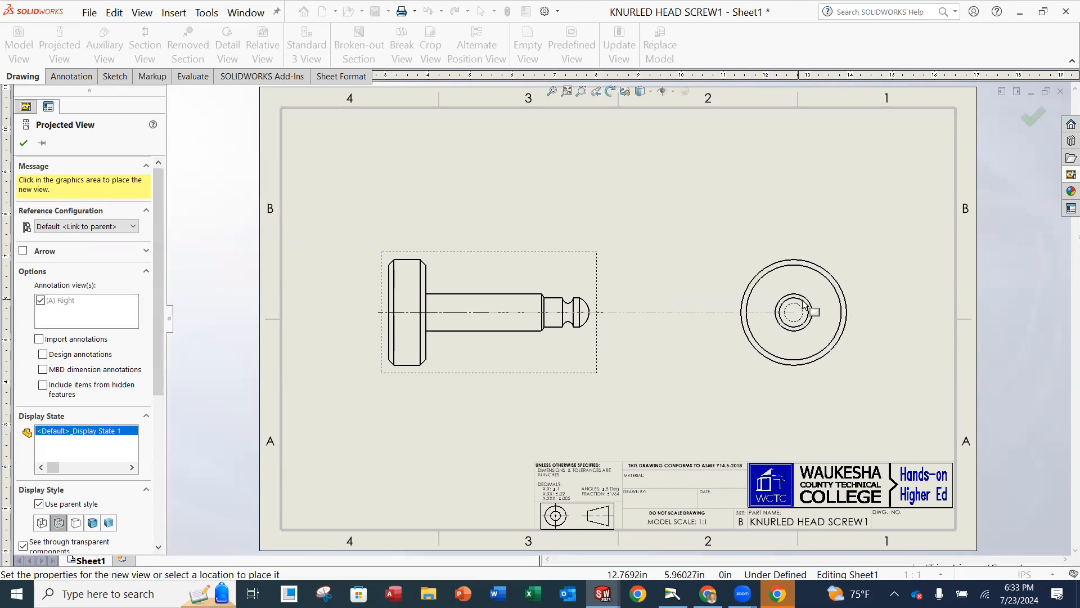
click(768, 308)
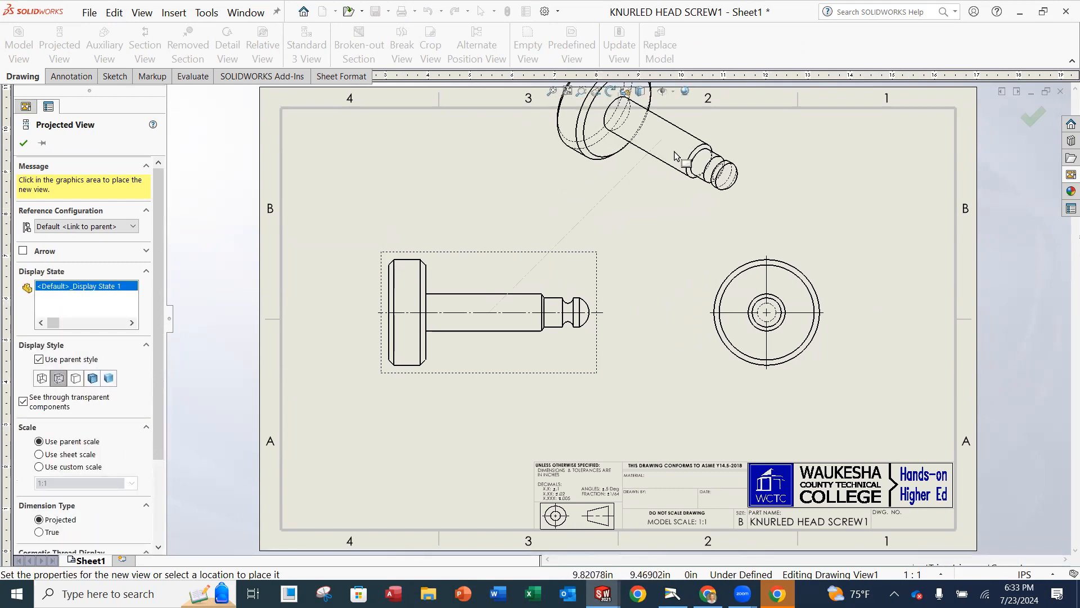
click(673, 160)
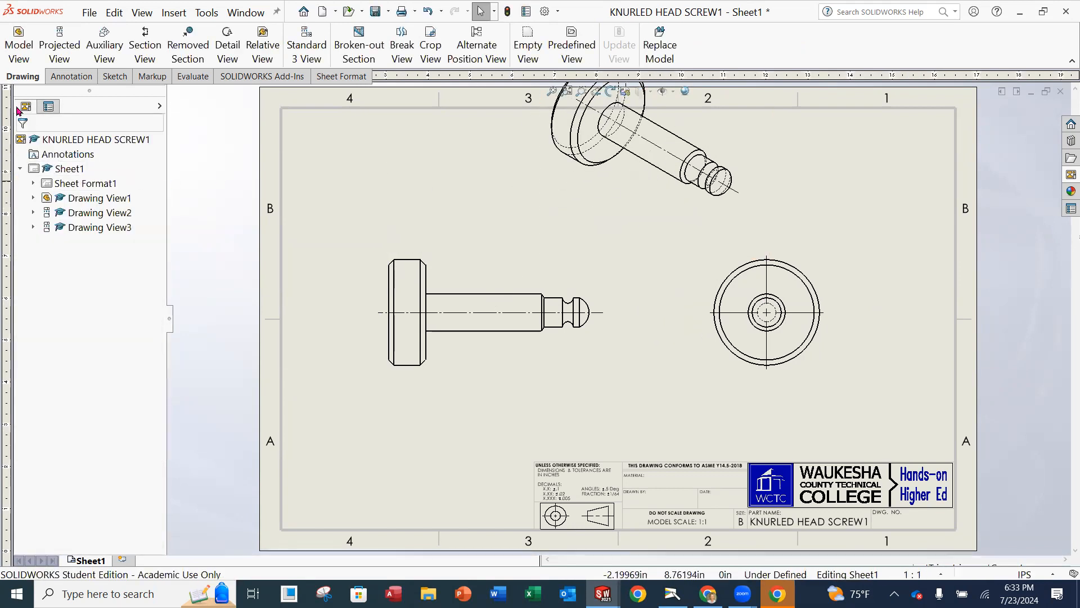
Step: Move the isometric view to the sheet's upper-right corner and give it a custom scale of 1:1.5
drag(783, 181, 996, 233)
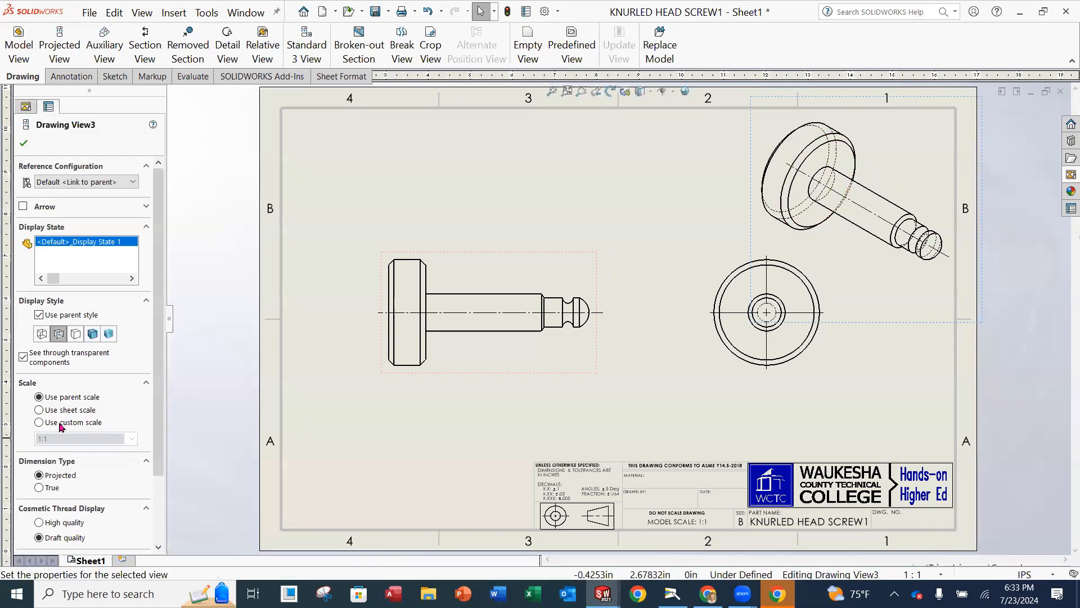
click(40, 423)
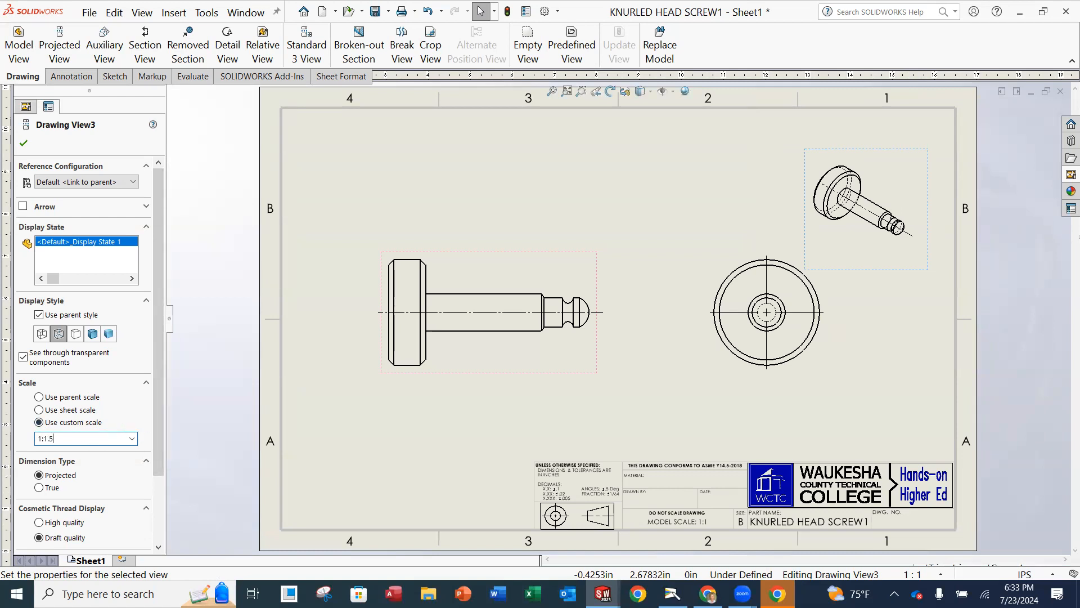
drag(898, 132, 903, 112)
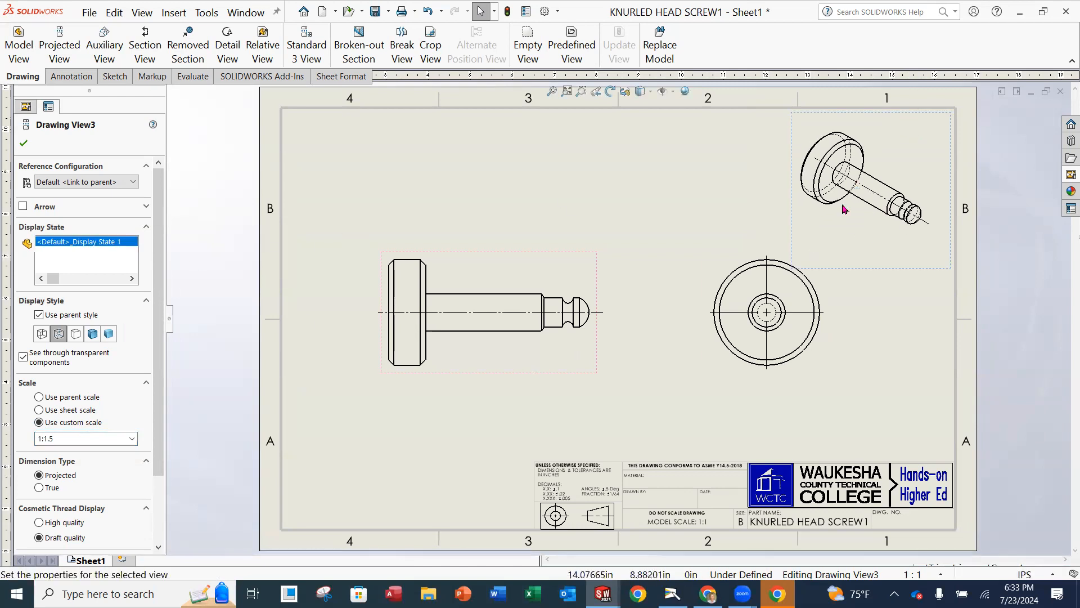
Step: Set the isometric view's display style to Hidden Lines Removed and delete its centerlines
click(77, 333)
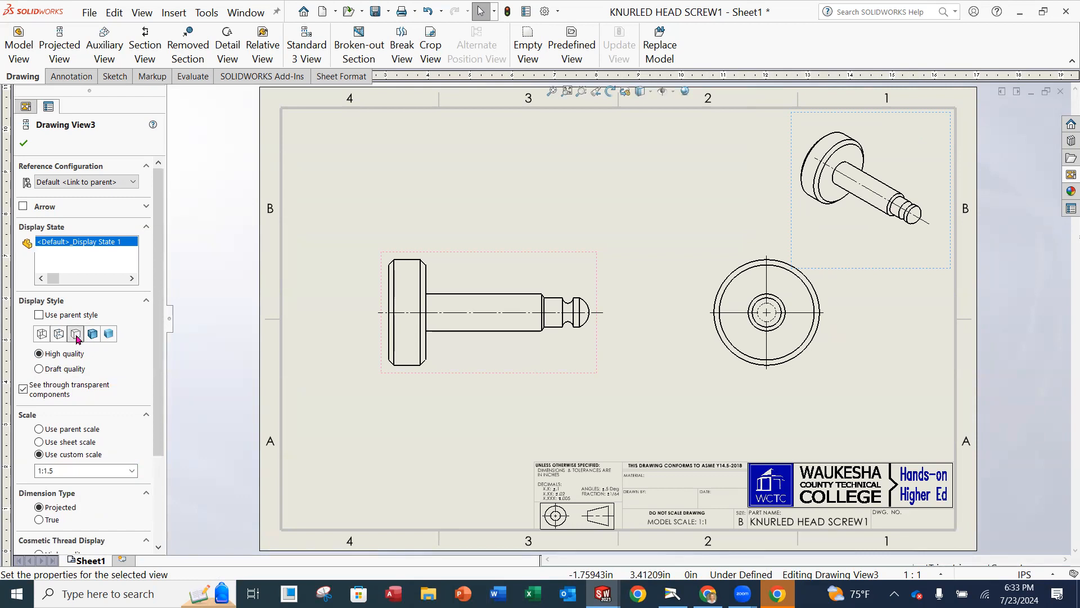
click(23, 144)
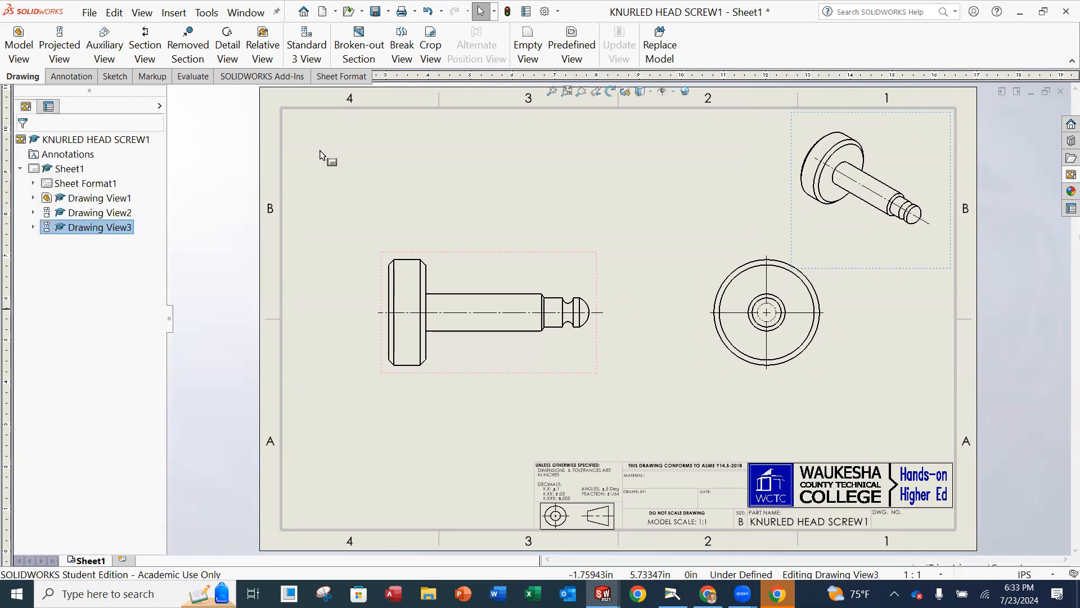
click(893, 206)
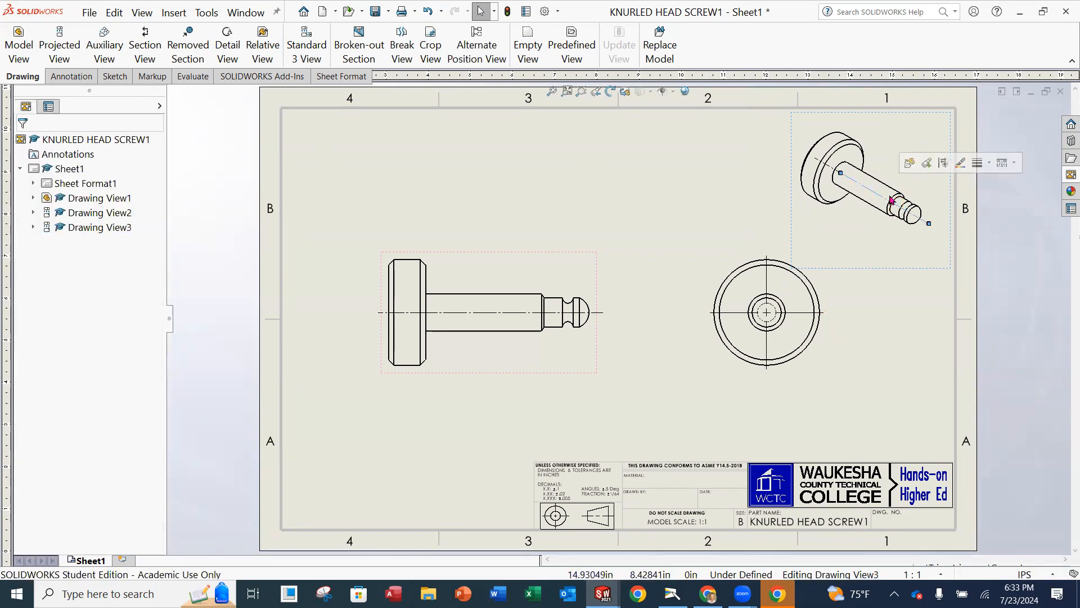
key(Delete)
click(829, 167)
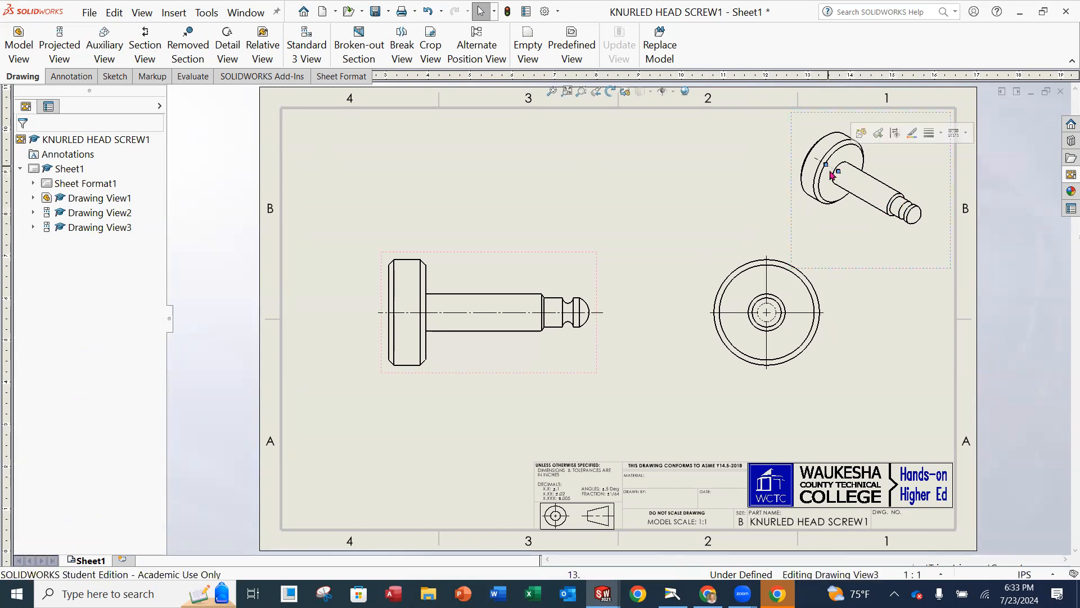
scroll(830, 176, down, 4)
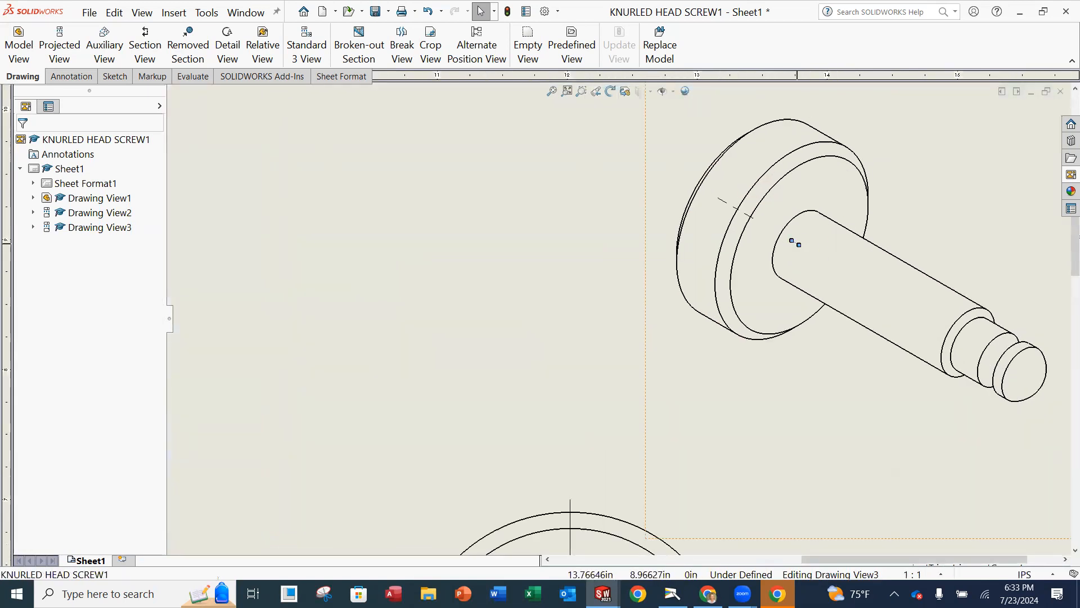
scroll(774, 287, up, 3)
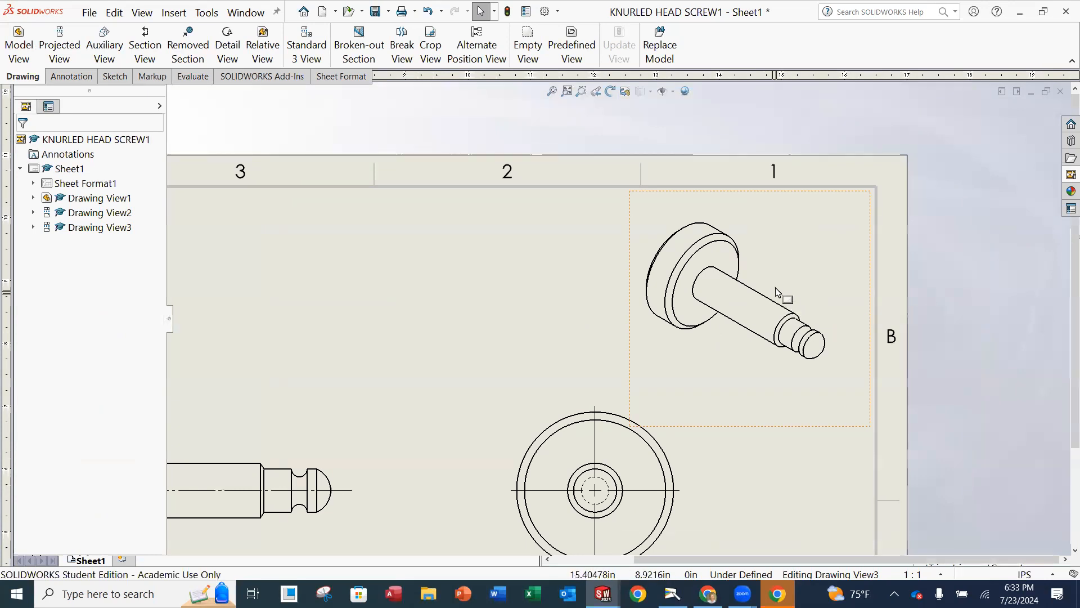
Step: Shift the isometric view slightly closer to the sheet's upper-right corner
scroll(777, 293, up, 1)
click(640, 277)
drag(640, 277, 663, 271)
click(552, 335)
scroll(552, 335, up, 1)
mouse_move(535, 325)
middle_down()
mouse_move(640, 306)
mouse_move(646, 292)
middle_up()
scroll(647, 304, down, 1)
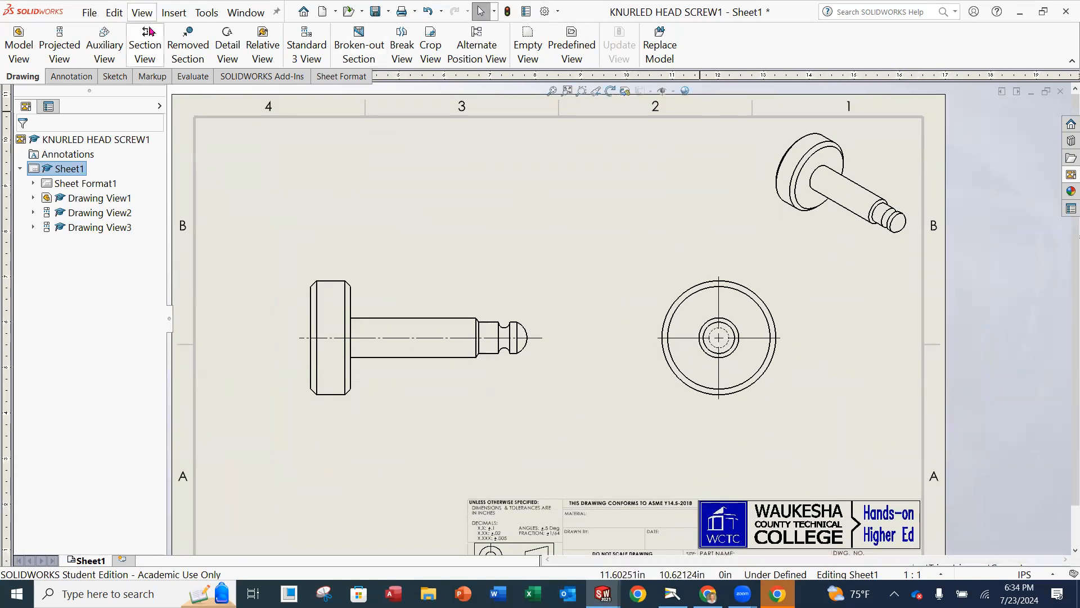
Step: Save the drawing as KNURLED HEAD SCREW1
click(88, 13)
click(94, 97)
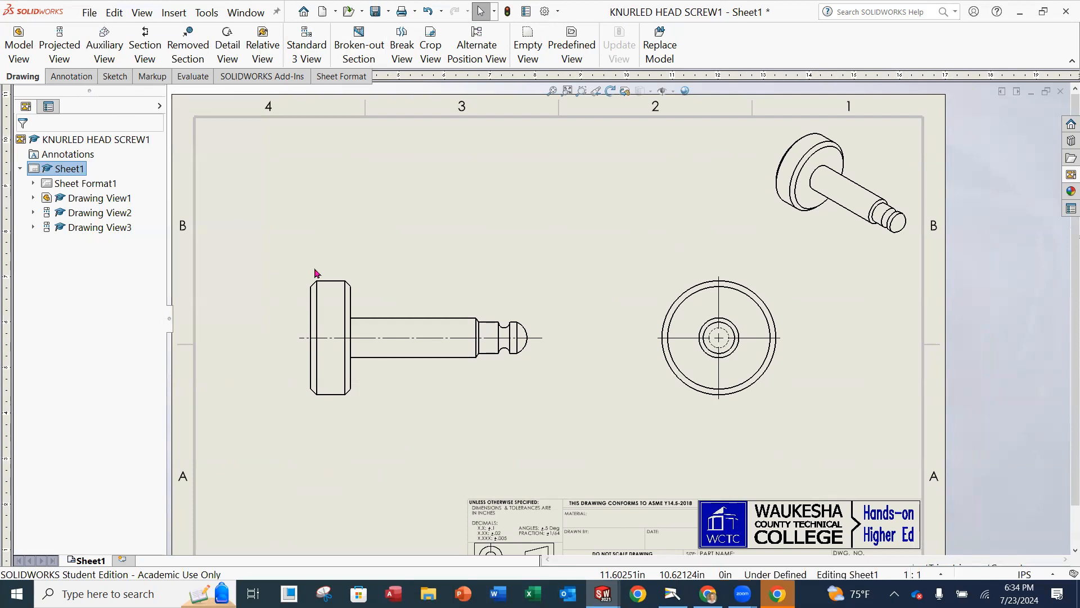
click(902, 555)
Step: Switch to the Camera window to check the notes and title block on the reference print, and return to the SOLIDWORKS drawing
middle_drag(817, 451, 794, 308)
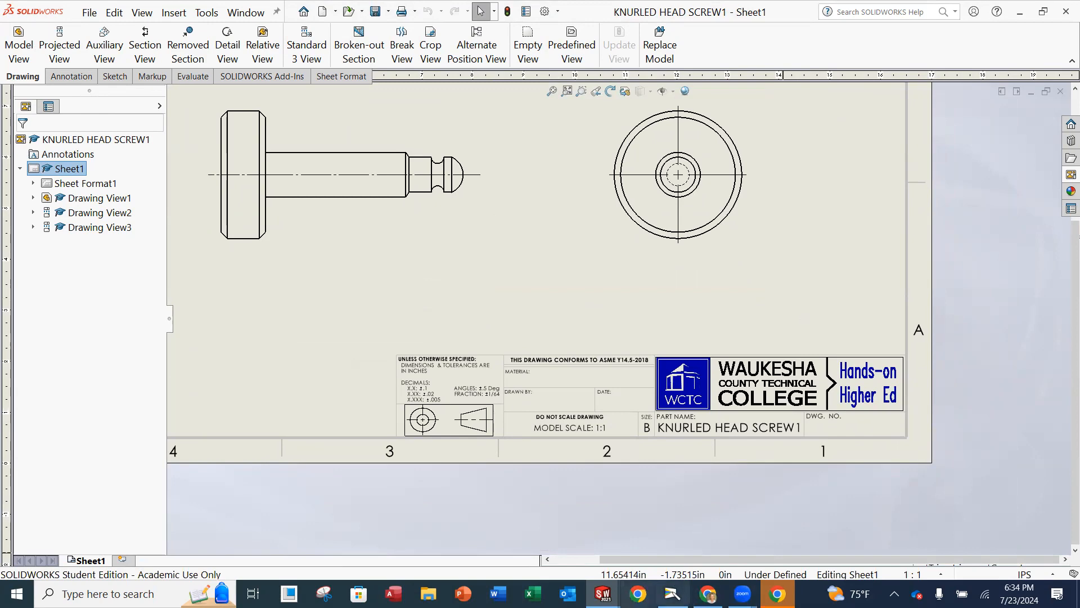
click(673, 594)
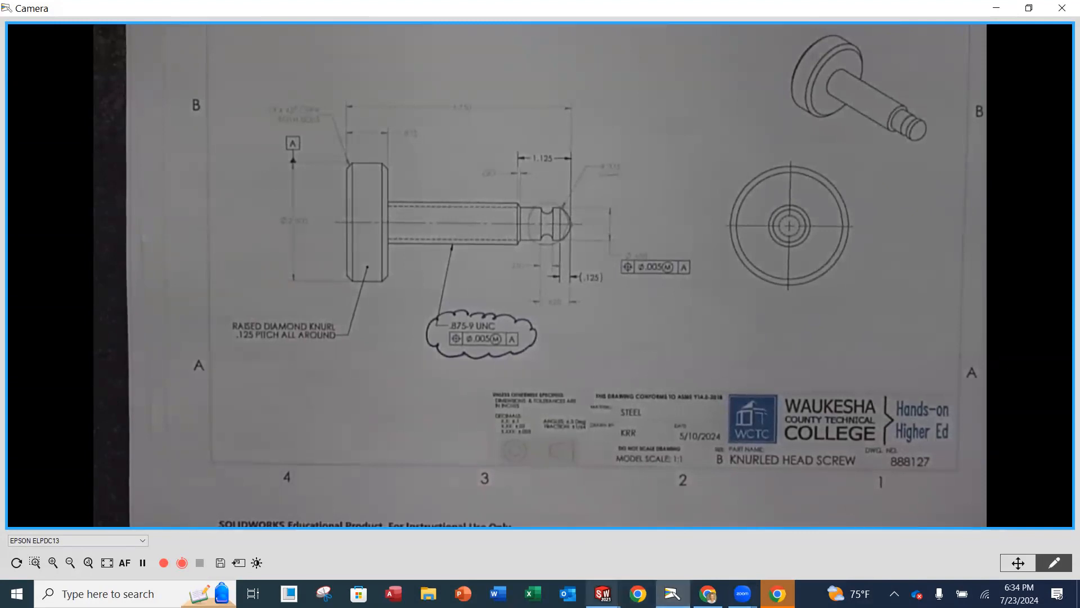
click(603, 594)
click(811, 541)
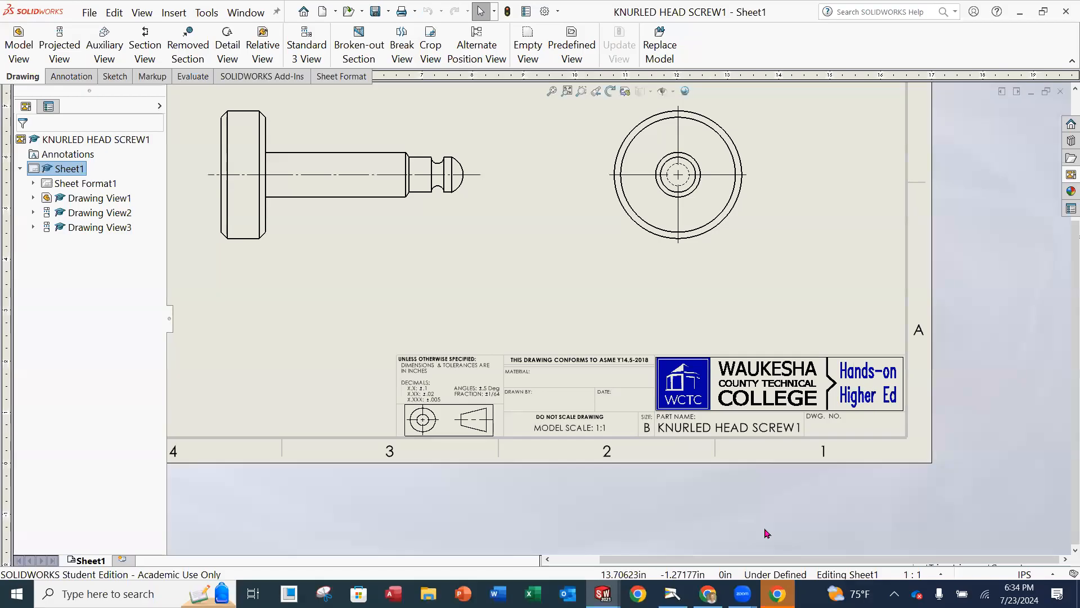
scroll(616, 314, up, 1)
middle_drag(588, 307, 667, 395)
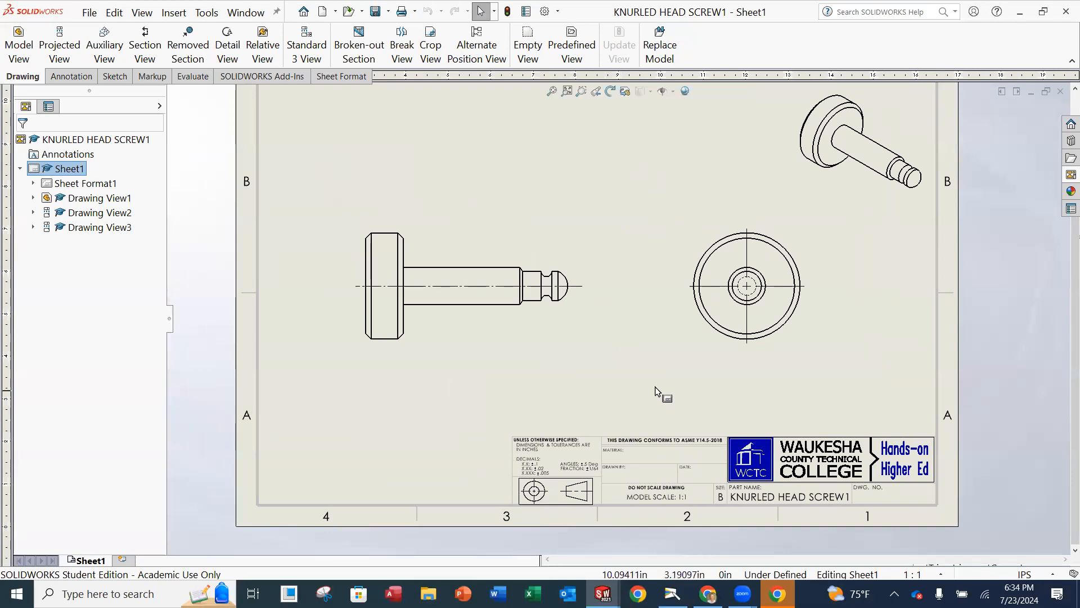
Step: Add a leader note reading "RAISED DIAMOND KNURL" and ".125 PITCH ALL AROUND" on two lines, pointing to the screw head in the side view
click(68, 80)
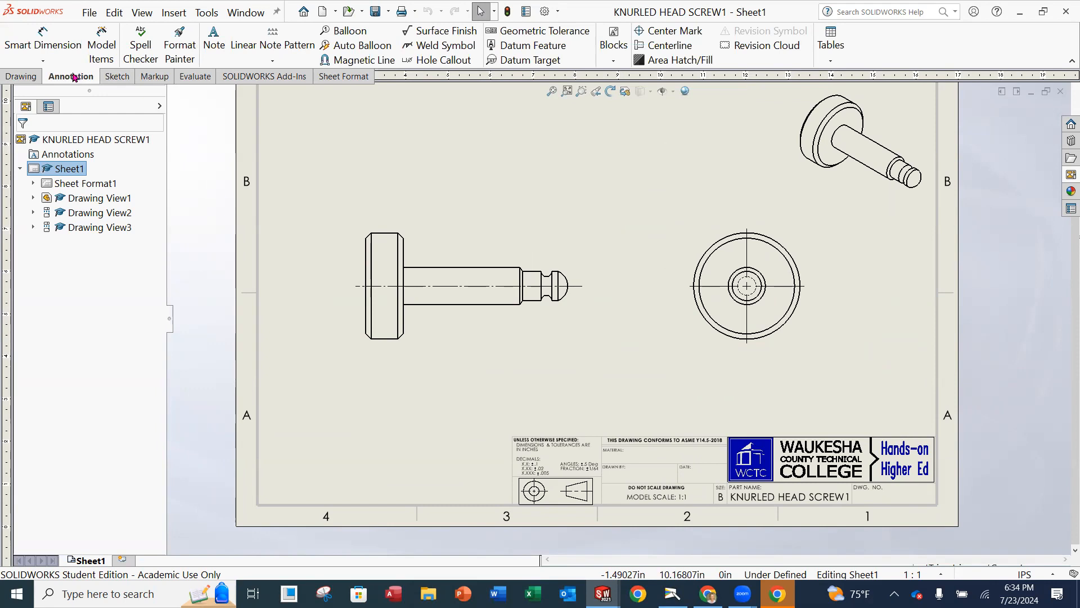
click(213, 53)
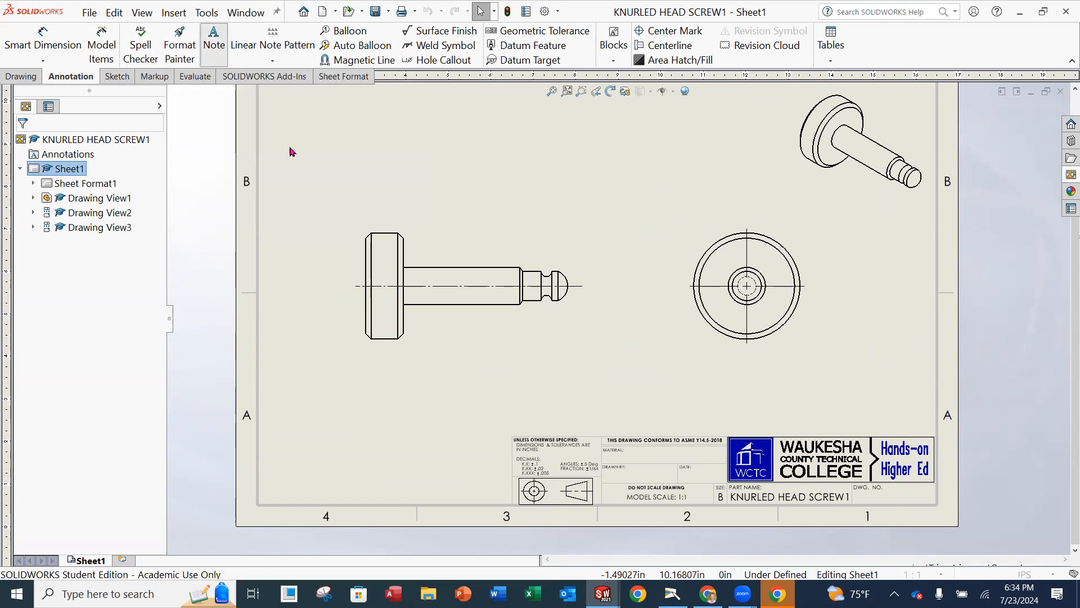
scroll(396, 329, up, 2)
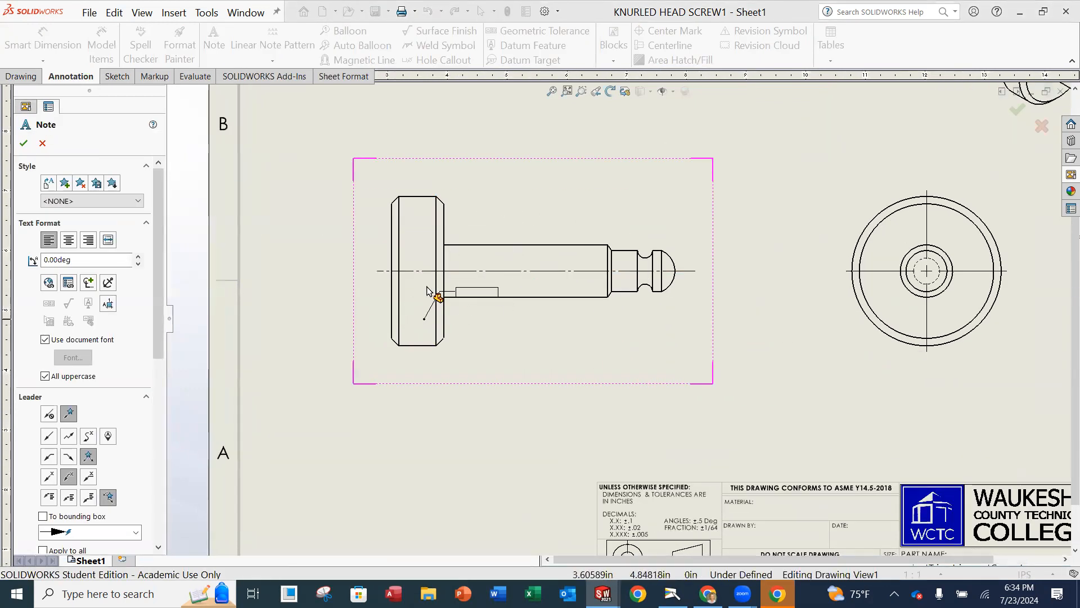
click(417, 327)
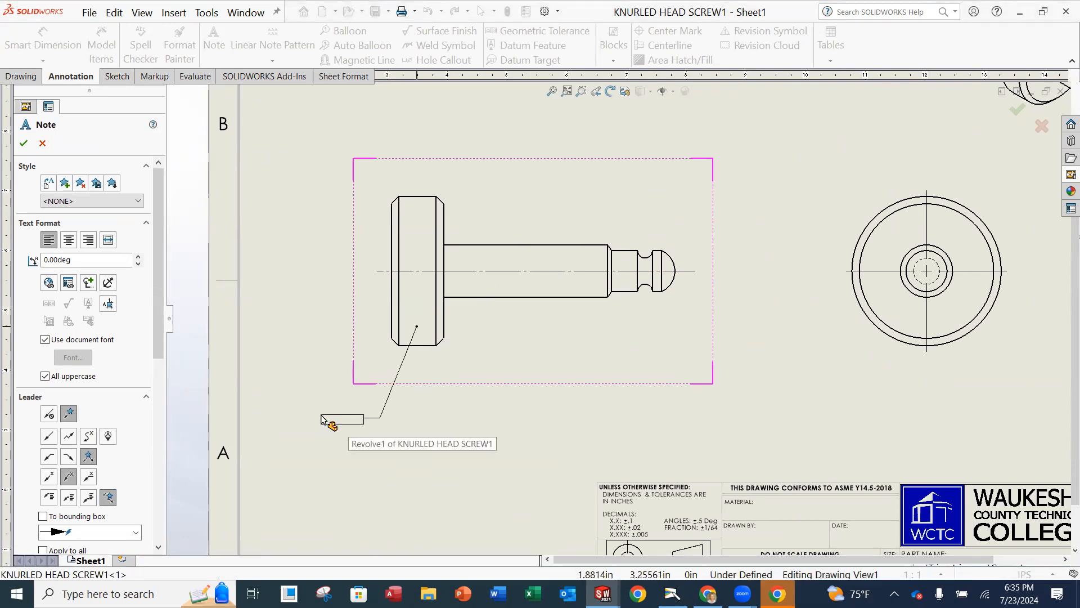
click(322, 415)
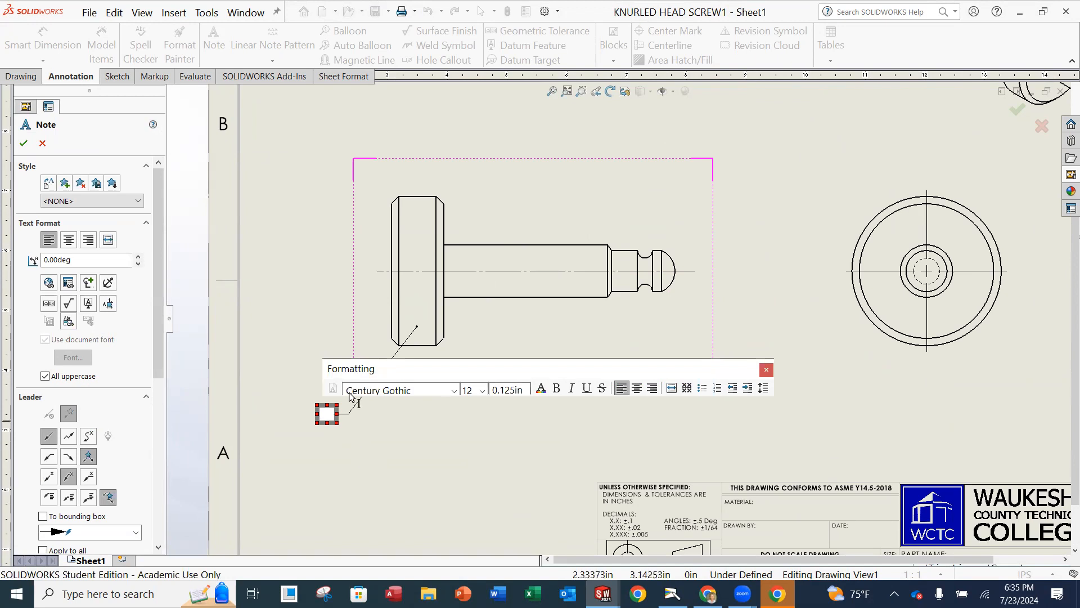
text(RAISED DIAMOND)
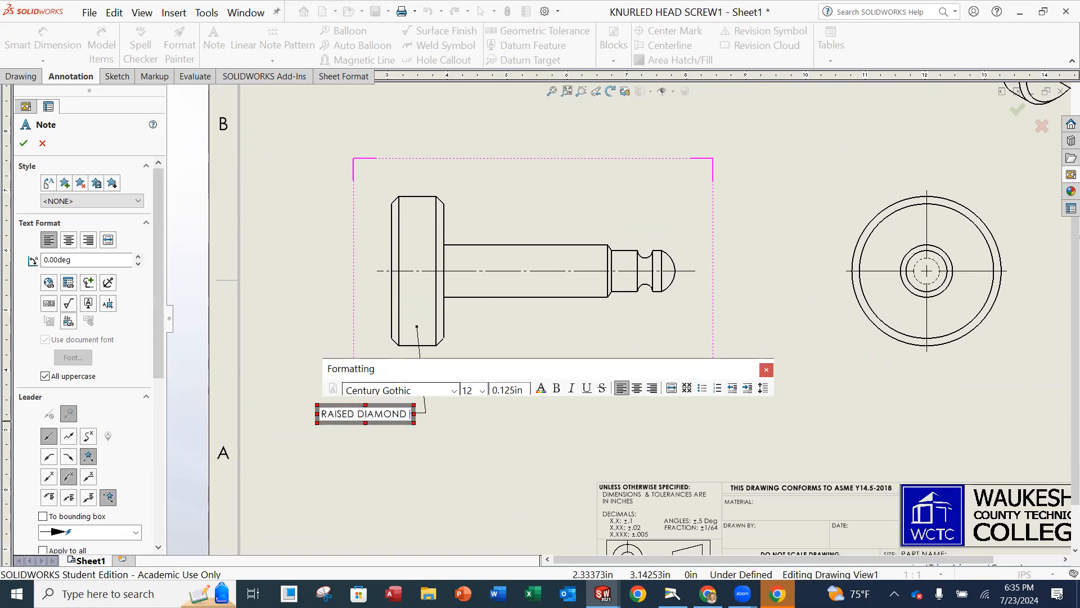
text( KNURN)
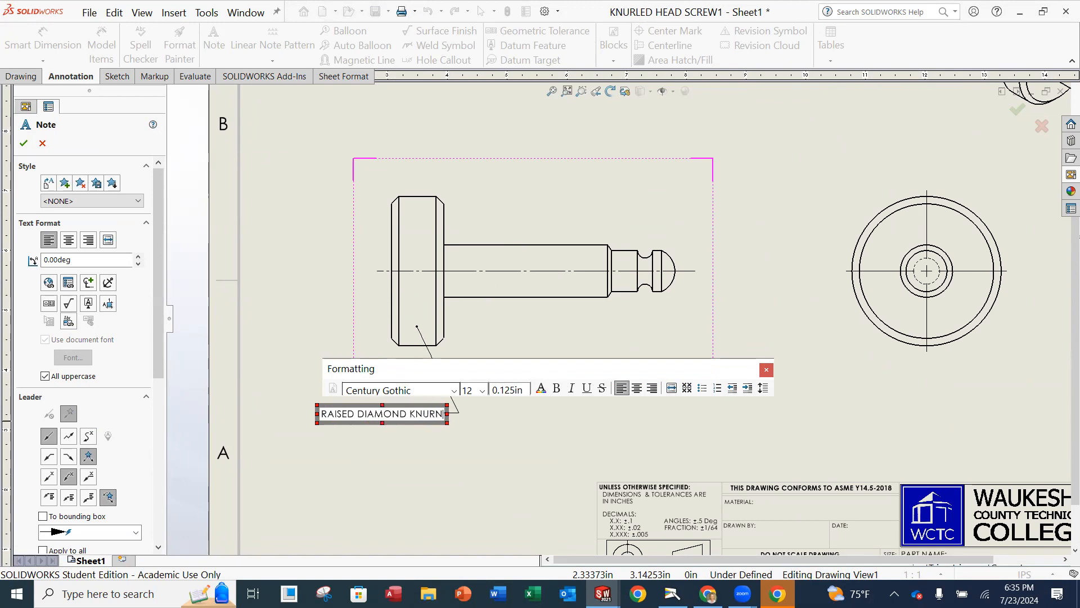
key(Return)
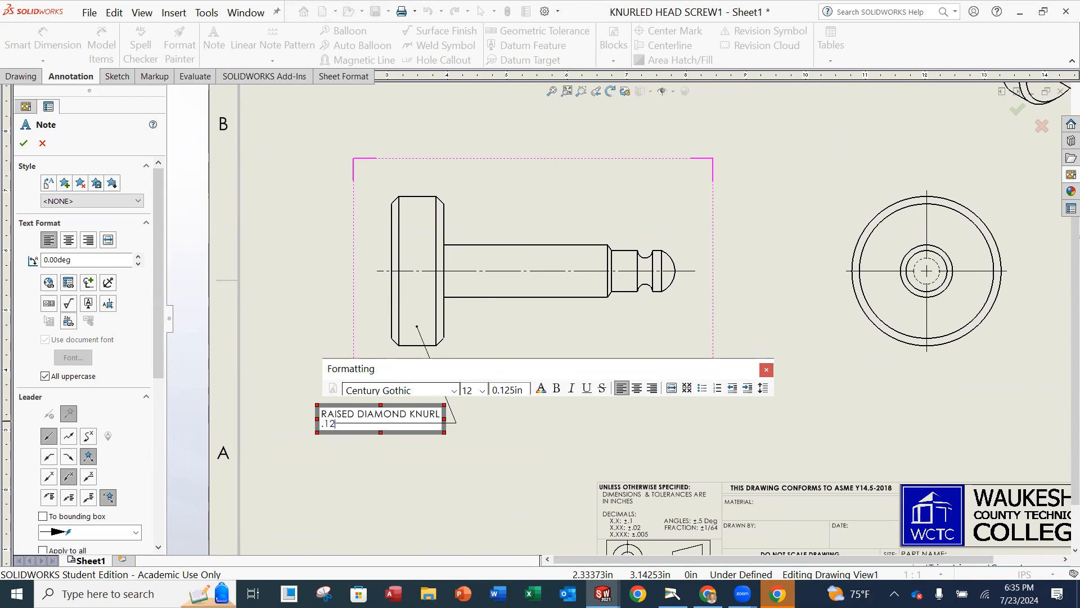
text(.125 PTICH ALL AROUND)
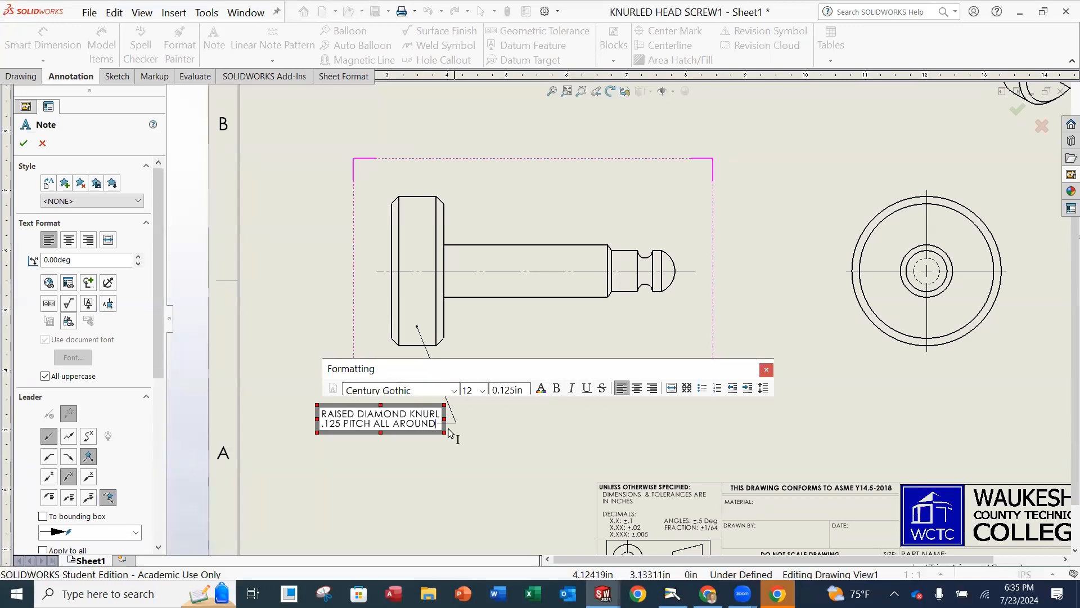
Step: Check the knurl note on the reference print in the Camera window and right-align the note's text in the drawing
click(673, 594)
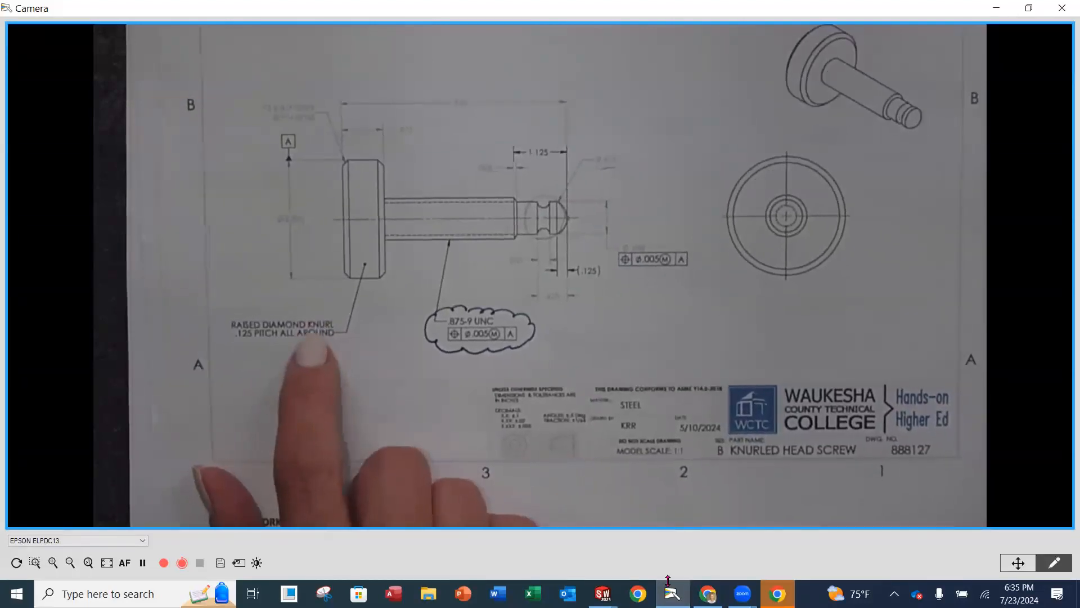
click(602, 594)
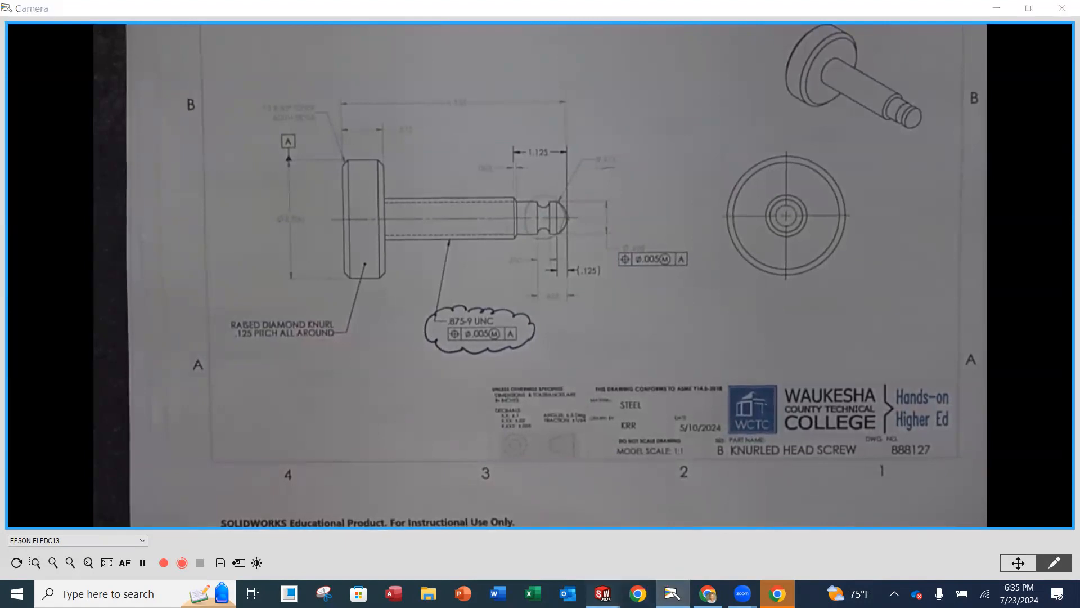
click(681, 529)
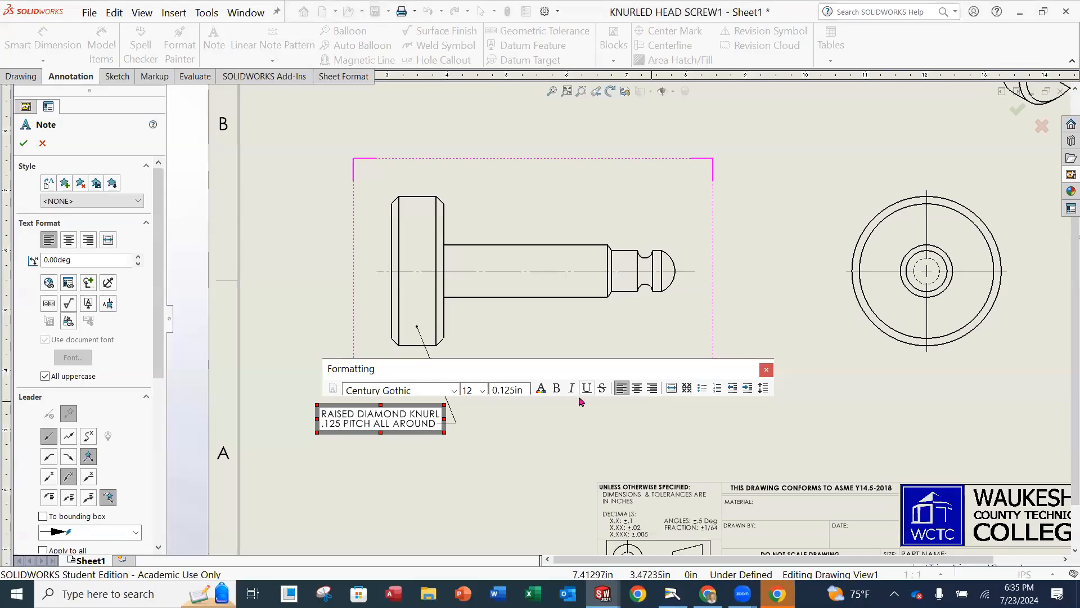
click(652, 388)
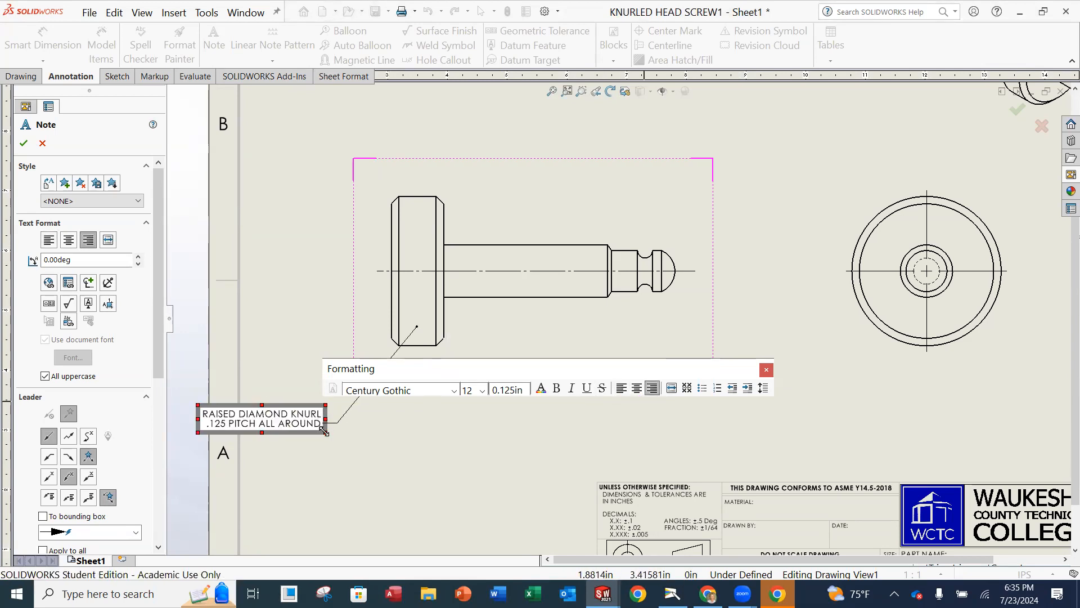
click(776, 327)
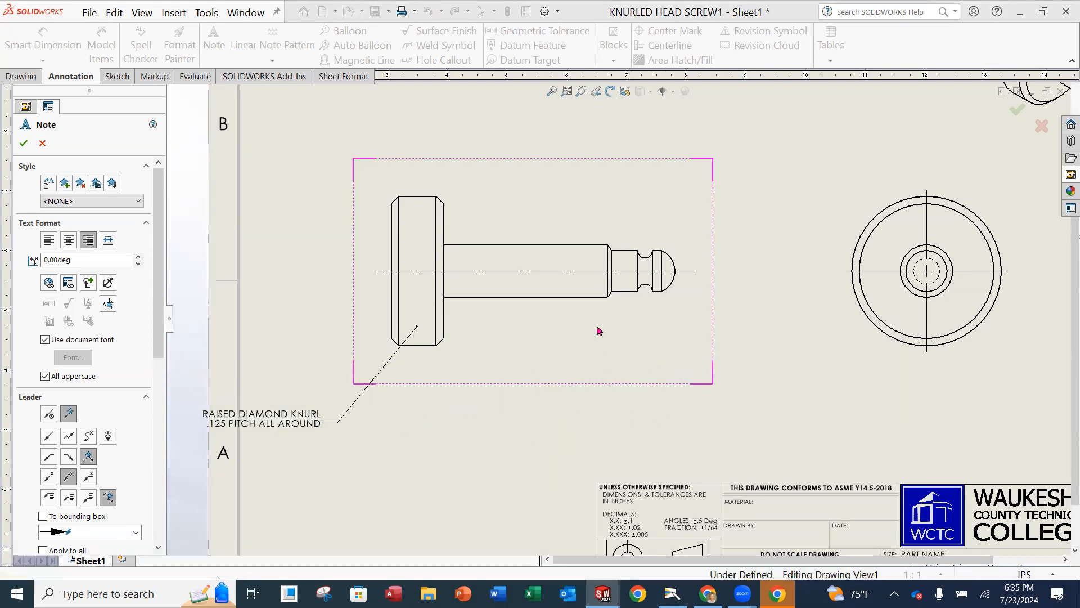
key(Escape)
Step: Move the knurl note inside the sheet border, just below and to the left of the screw head
drag(277, 424, 332, 399)
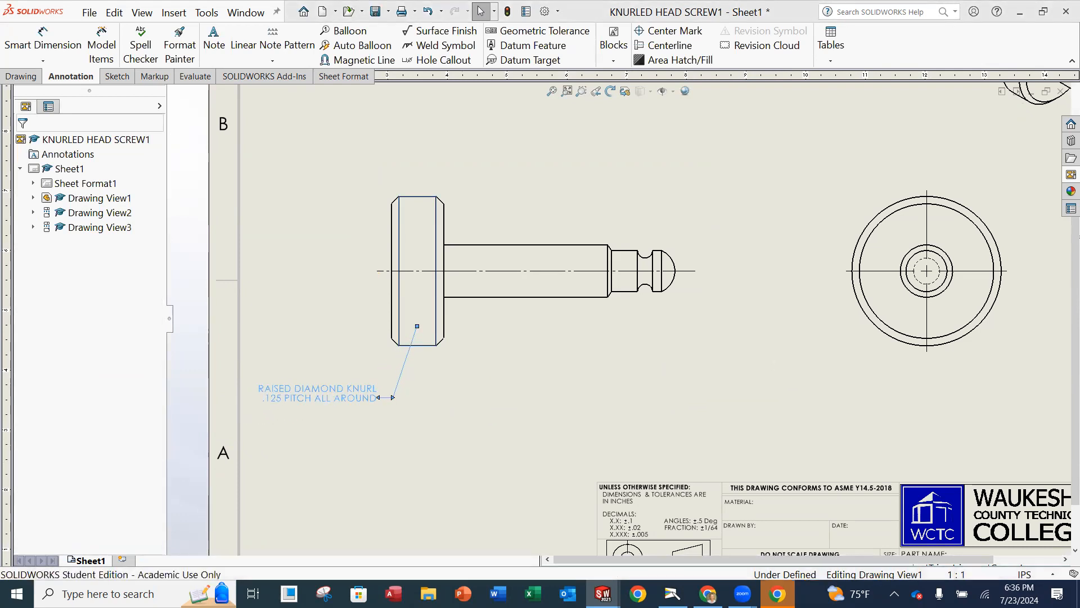
scroll(439, 392, up, 2)
scroll(485, 371, down, 2)
drag(391, 371, 396, 394)
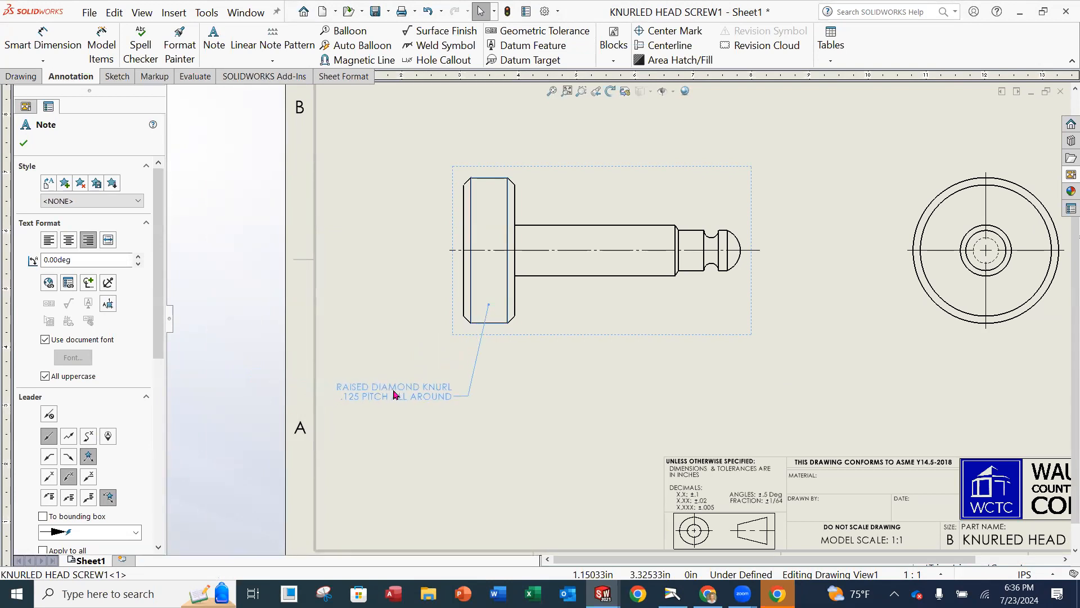
key(Escape)
key(f)
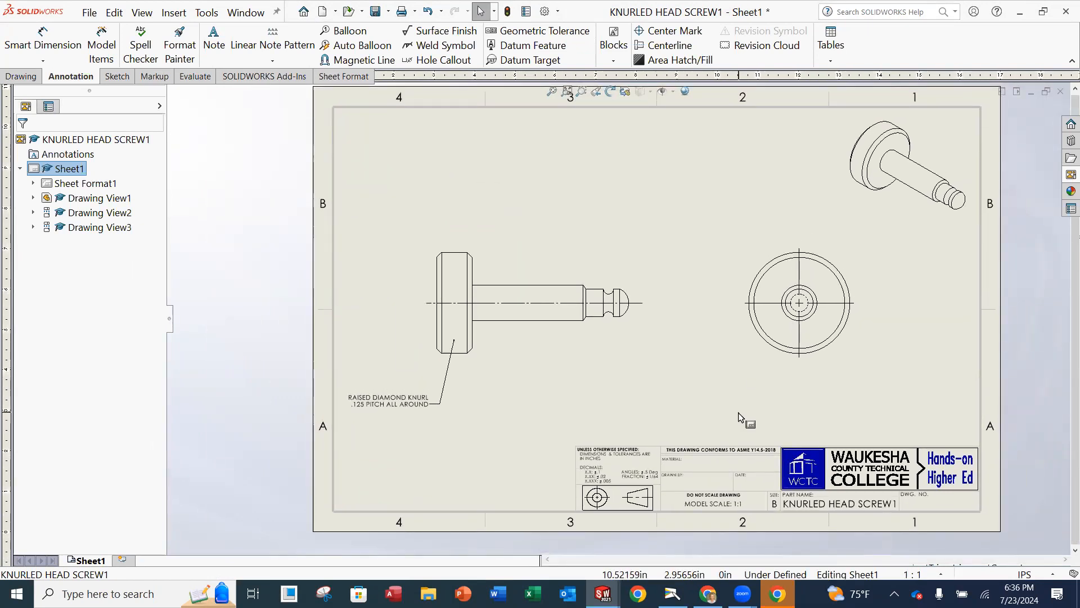
Step: Add a leader note reading ".875-9 UNC" below the screw shank, attached to the shank's lower edge
click(218, 56)
scroll(521, 325, down, 2)
click(524, 317)
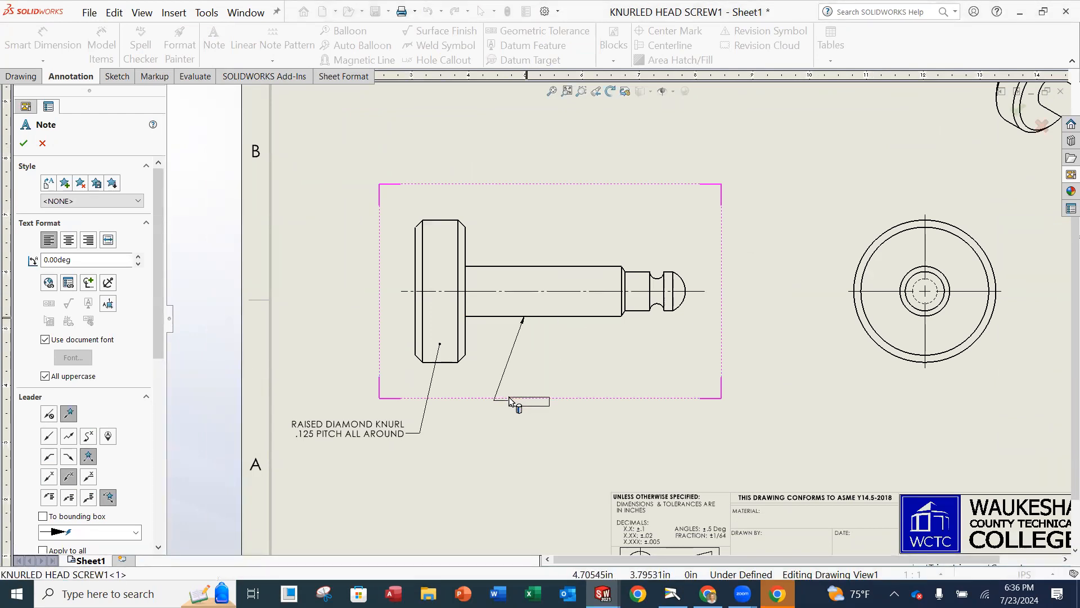
click(510, 401)
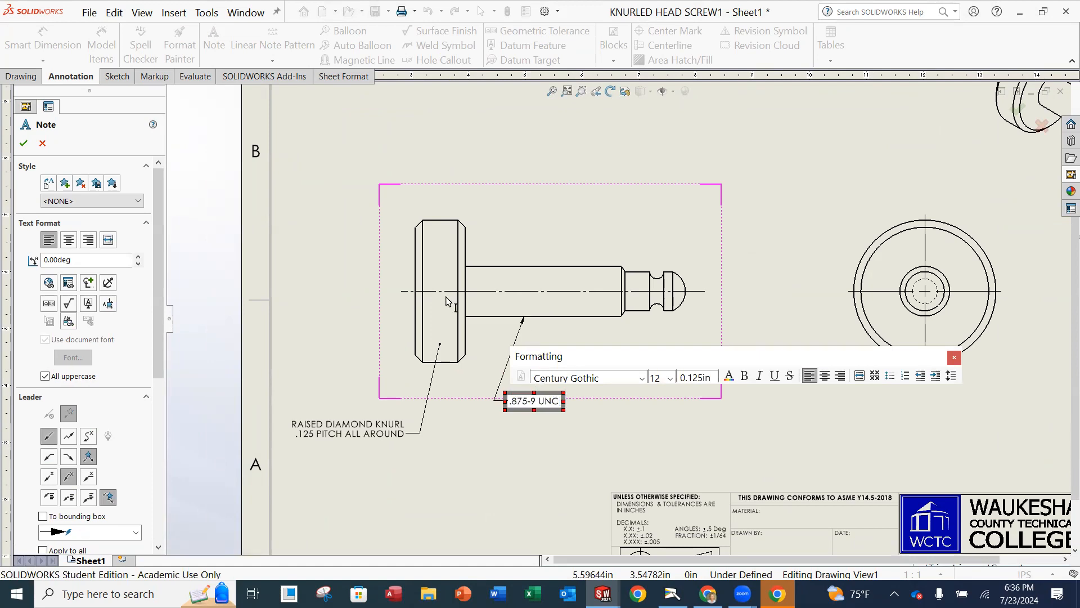
click(790, 439)
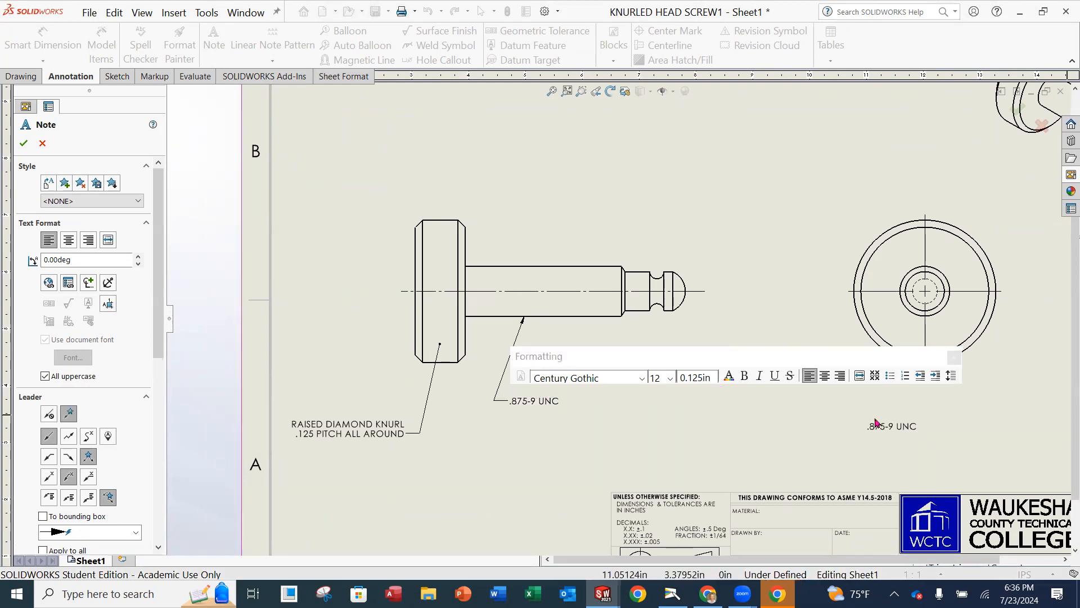
key(Escape)
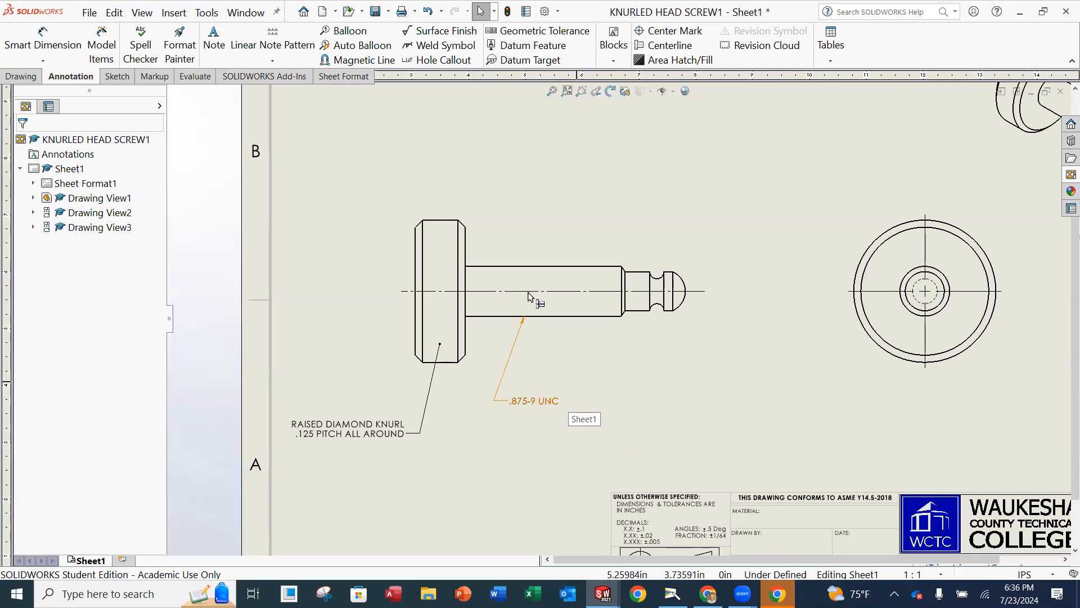
Step: Place a position tolerance frame beneath the .875-9 UNC note with a diameter tolerance of .005 at maximum material condition
click(516, 32)
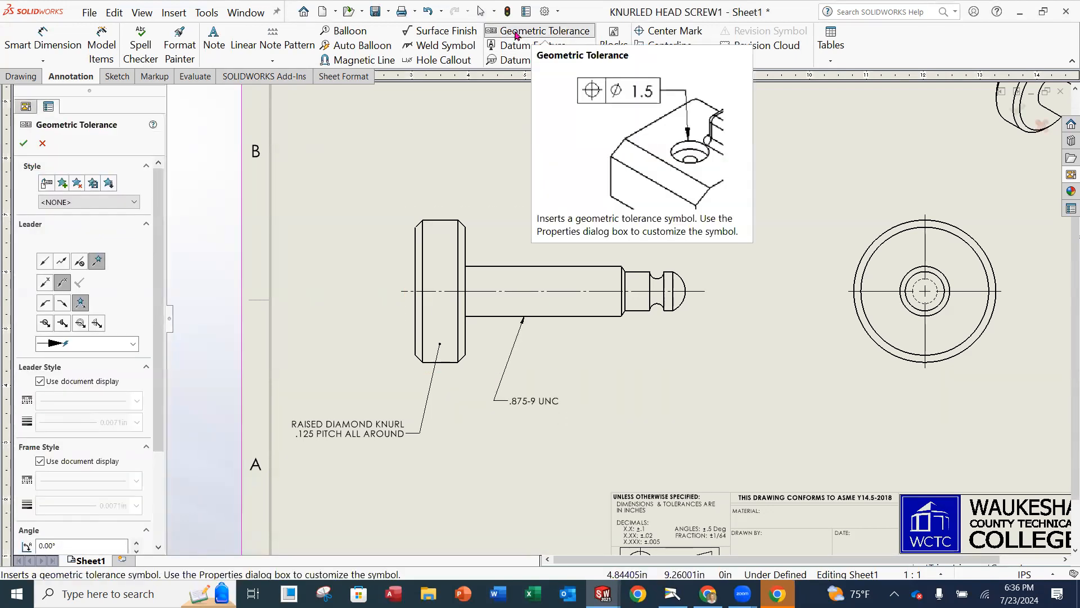
click(511, 418)
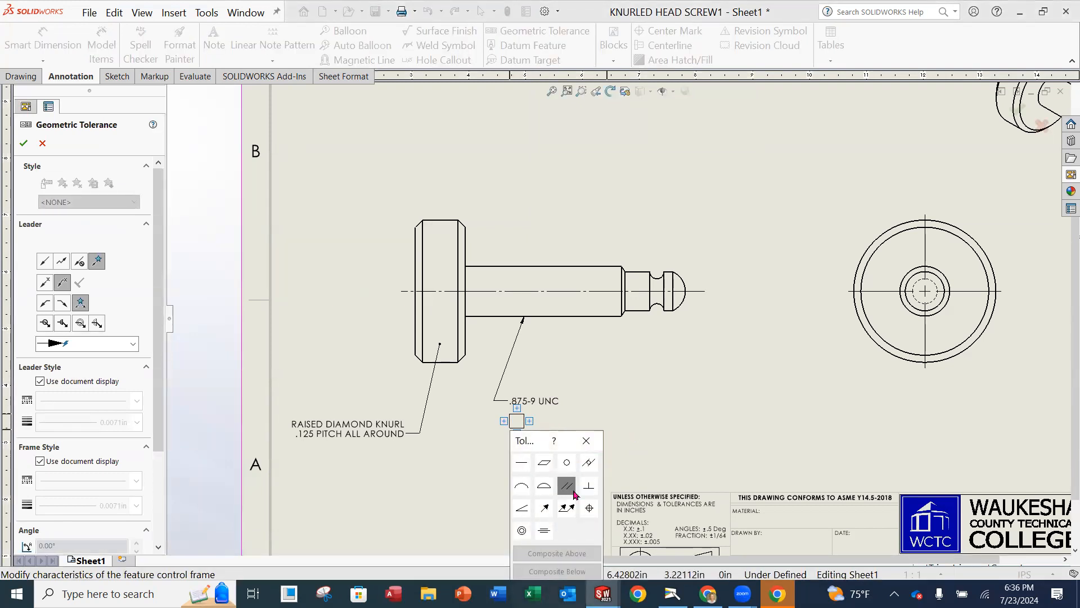
click(589, 508)
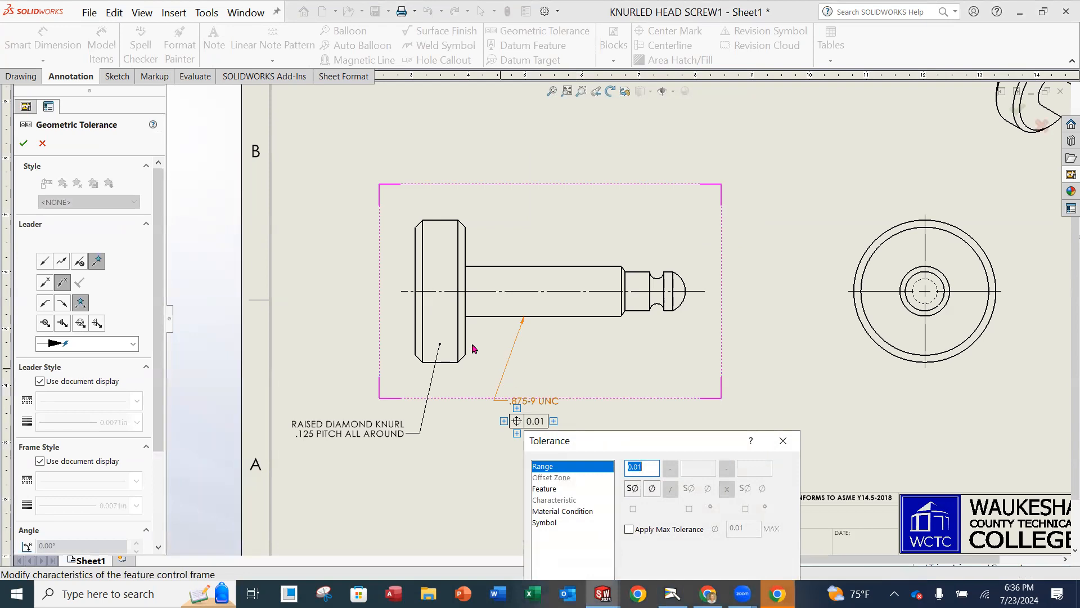
drag(672, 442, 757, 324)
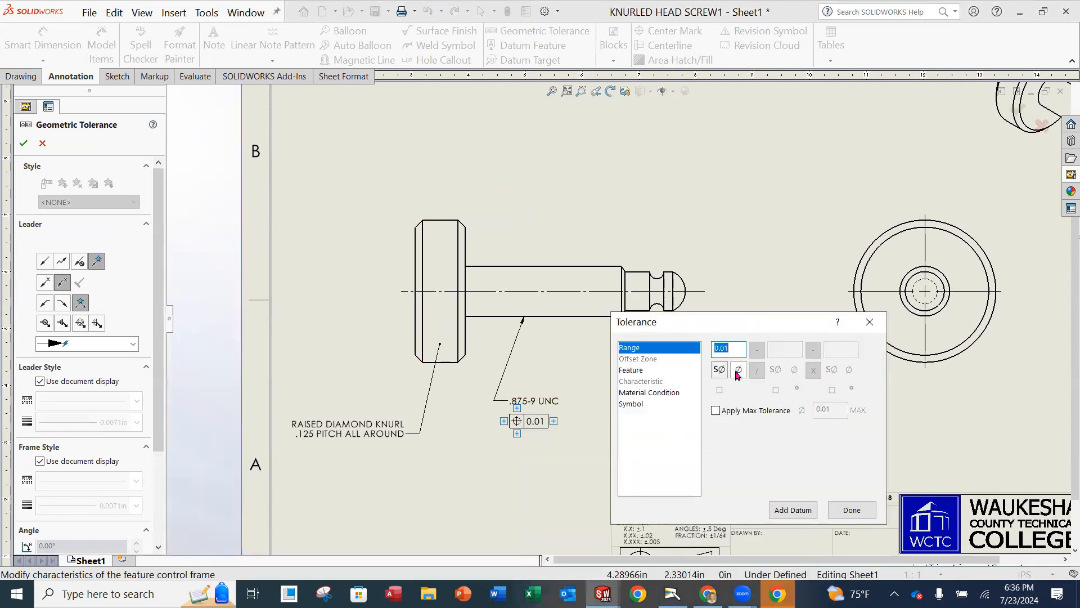
click(739, 372)
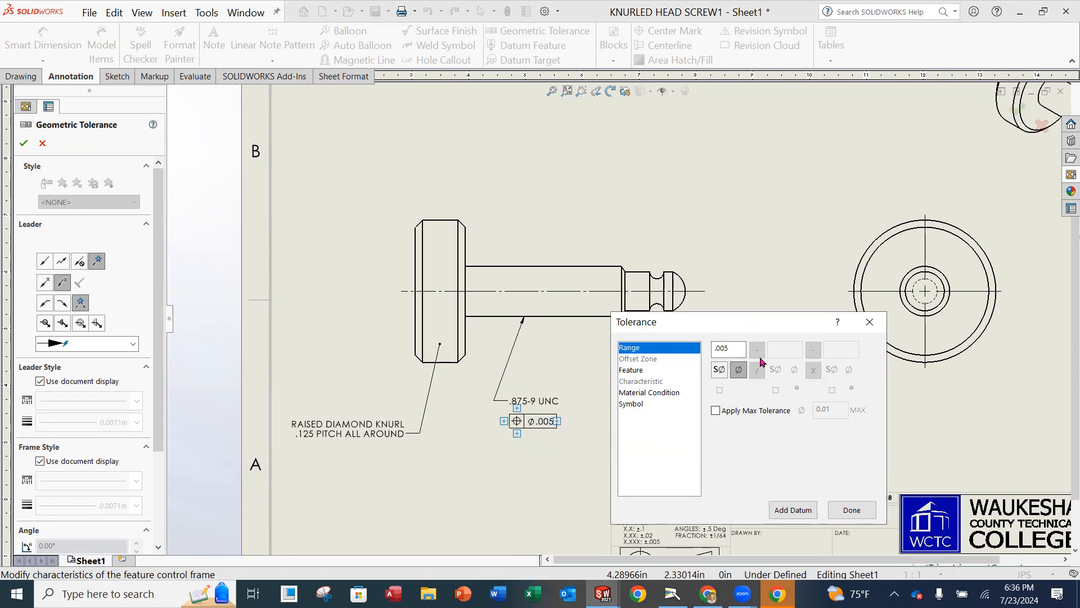
click(653, 393)
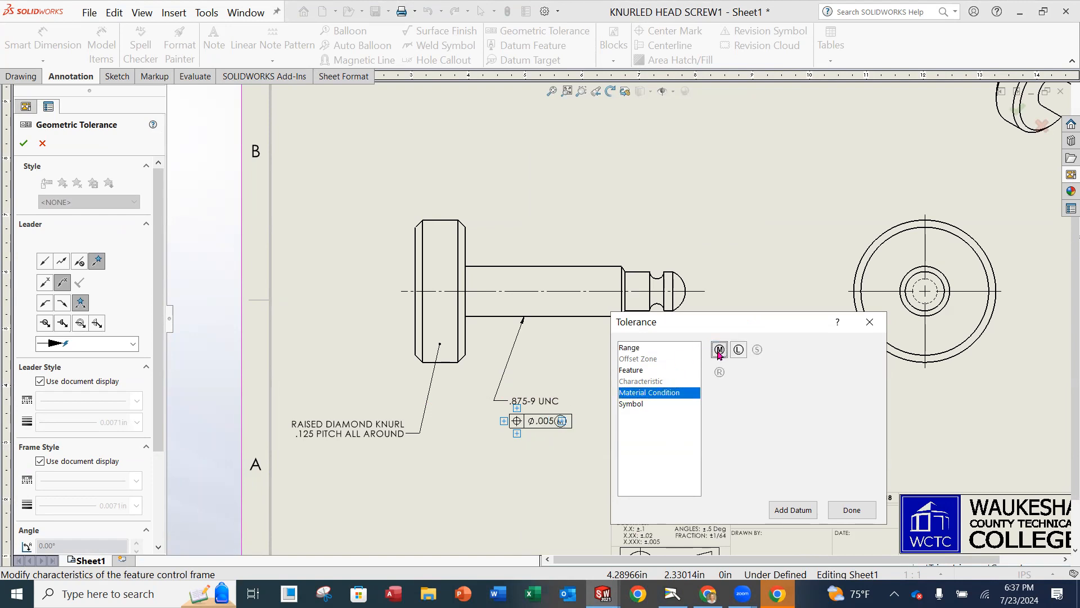
Step: Add datum reference A to the position tolerance frame and finish the frame
click(793, 508)
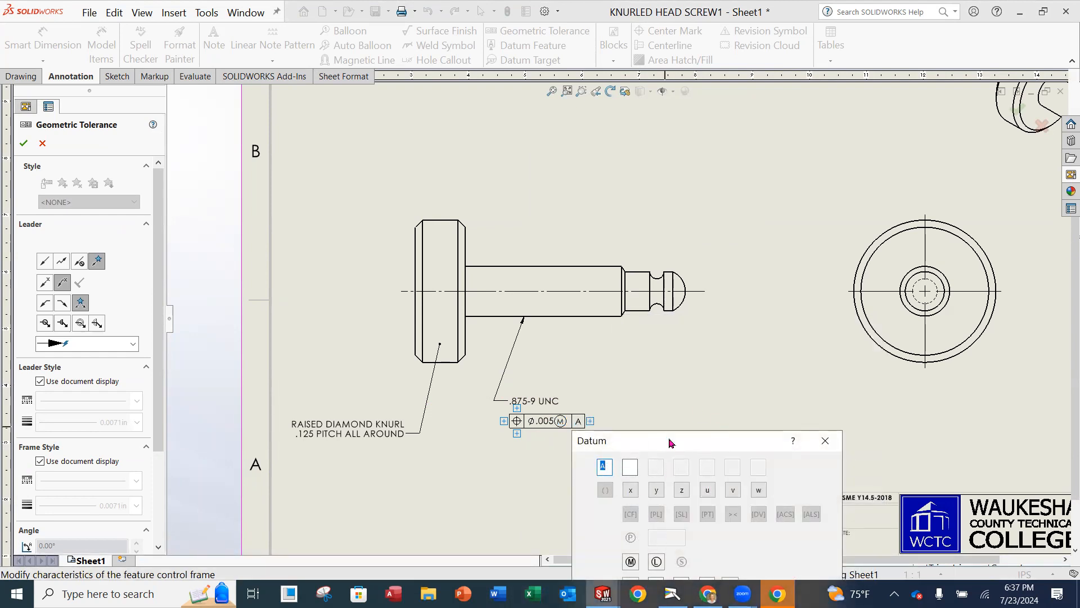
drag(685, 440, 792, 255)
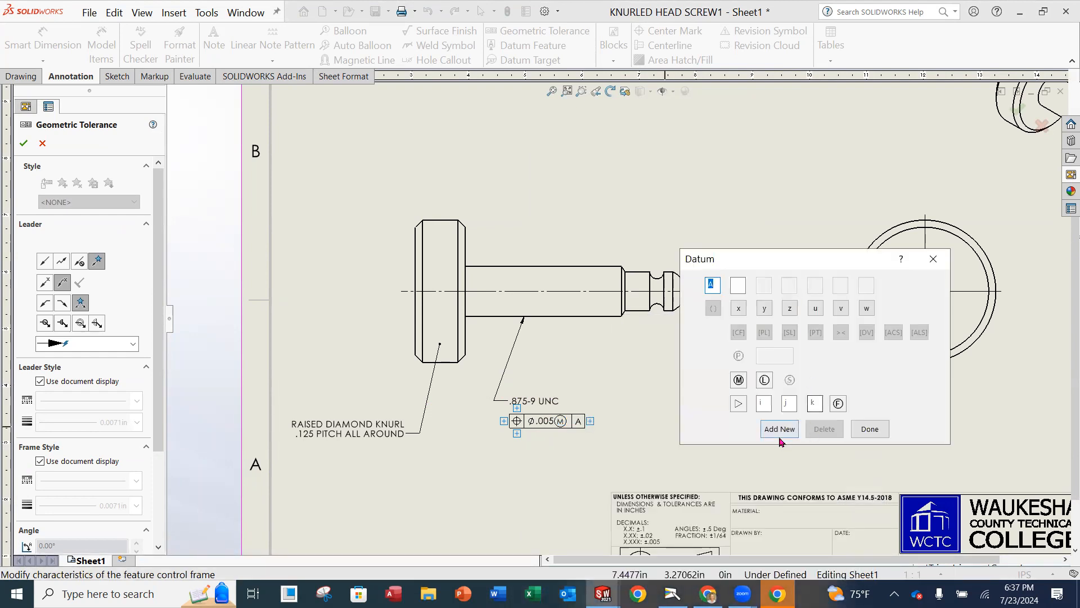
click(871, 427)
key(Escape)
Step: Move the position tolerance frame close beneath the .875-9 UNC note, aligned with the start of its text
scroll(591, 480, down, 4)
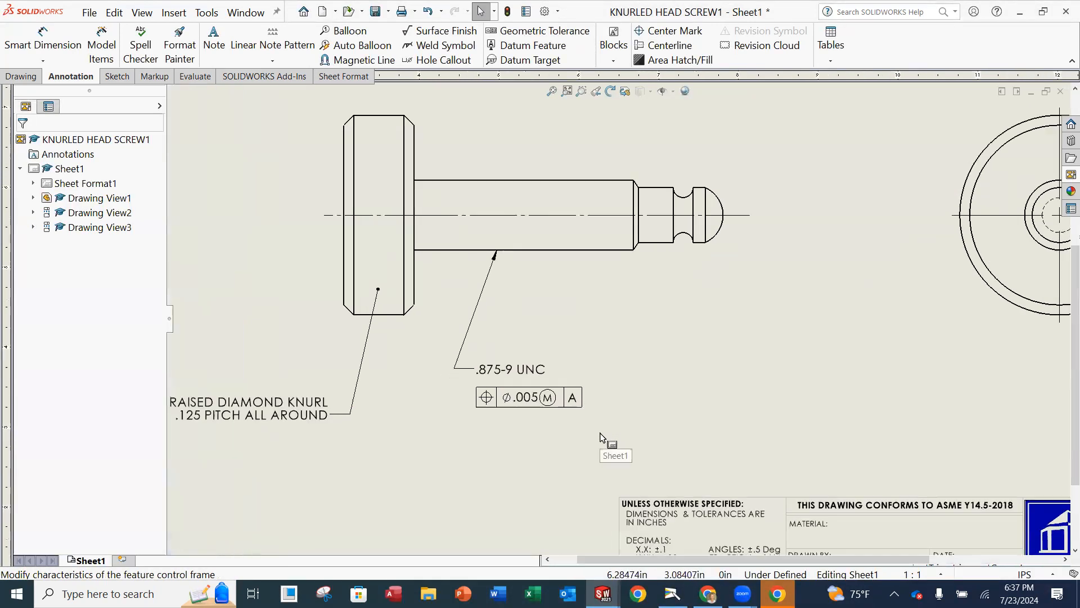
drag(521, 383, 493, 372)
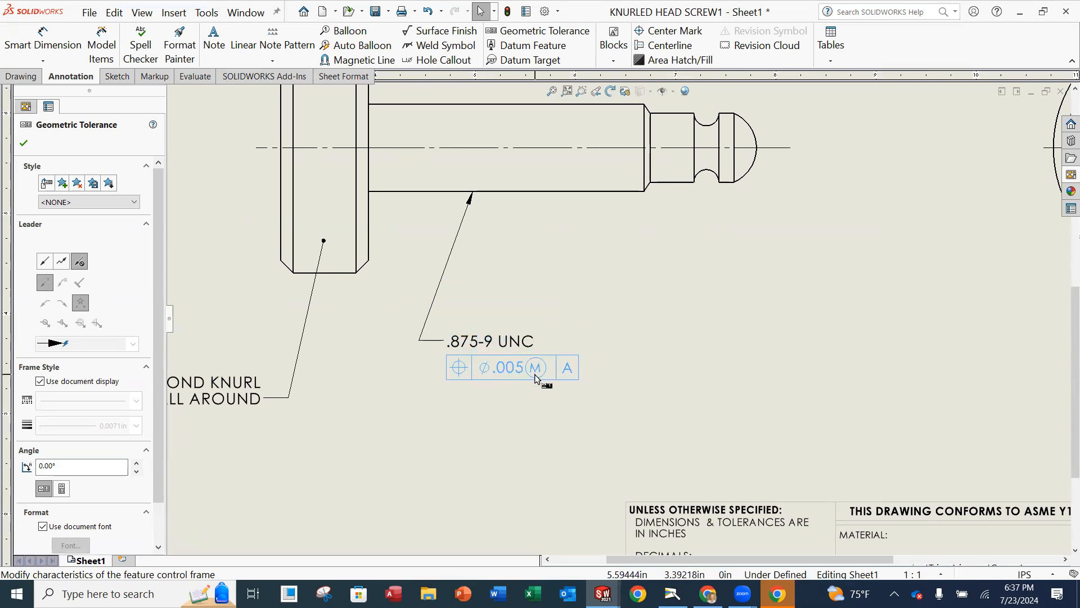
Step: Nudge the .875-9 UNC note slightly down toward its position tolerance frame and save the drawing
click(562, 441)
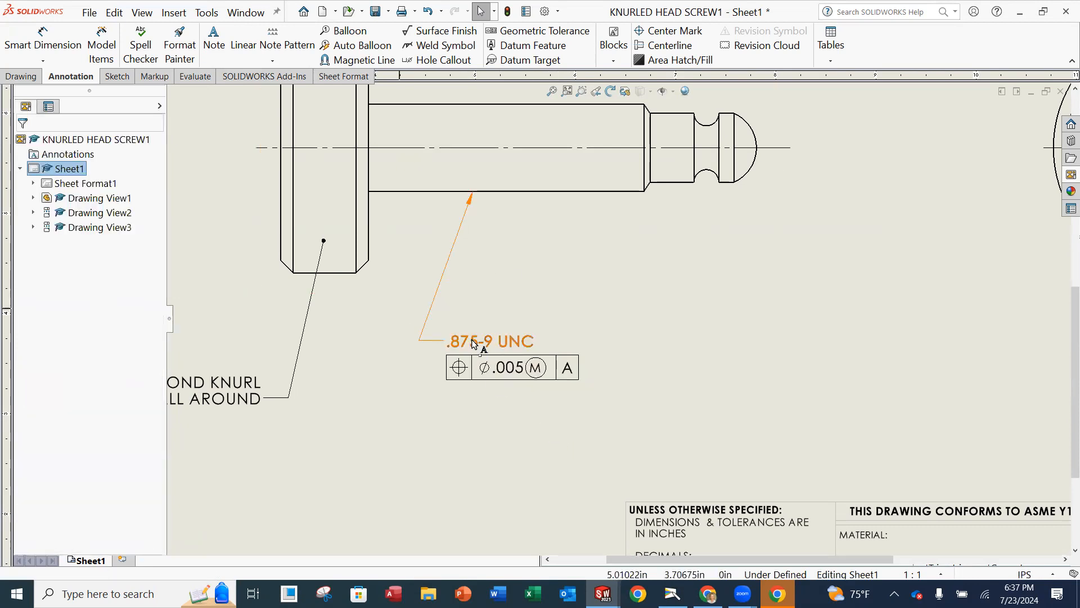
mouse_move(472, 337)
mouse_down()
mouse_move(507, 376)
mouse_move(467, 347)
mouse_up()
click(526, 397)
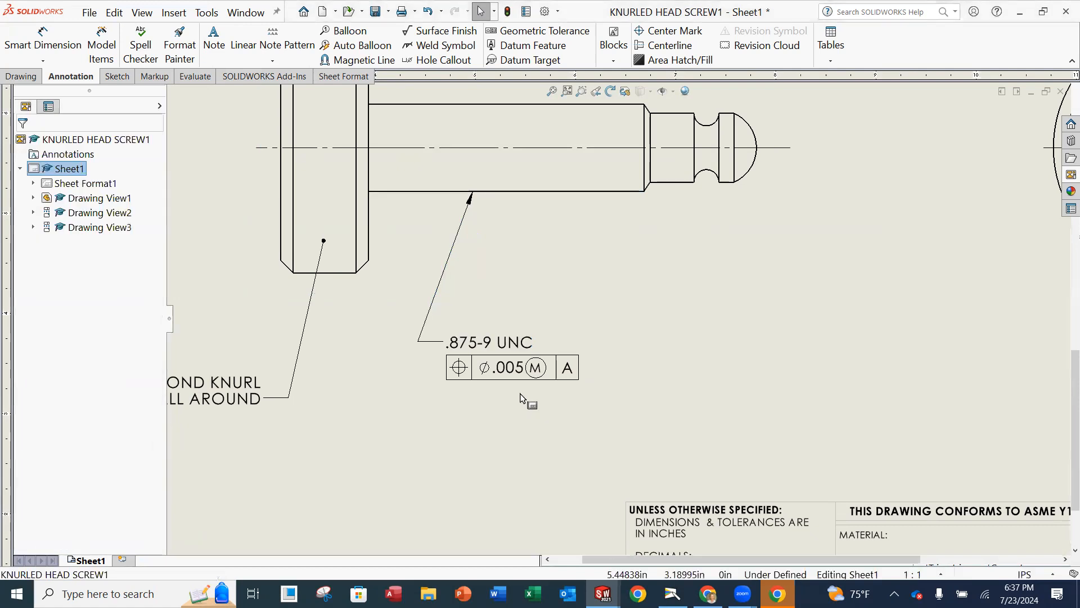
scroll(558, 325, up, 3)
middle_drag(559, 324, 548, 403)
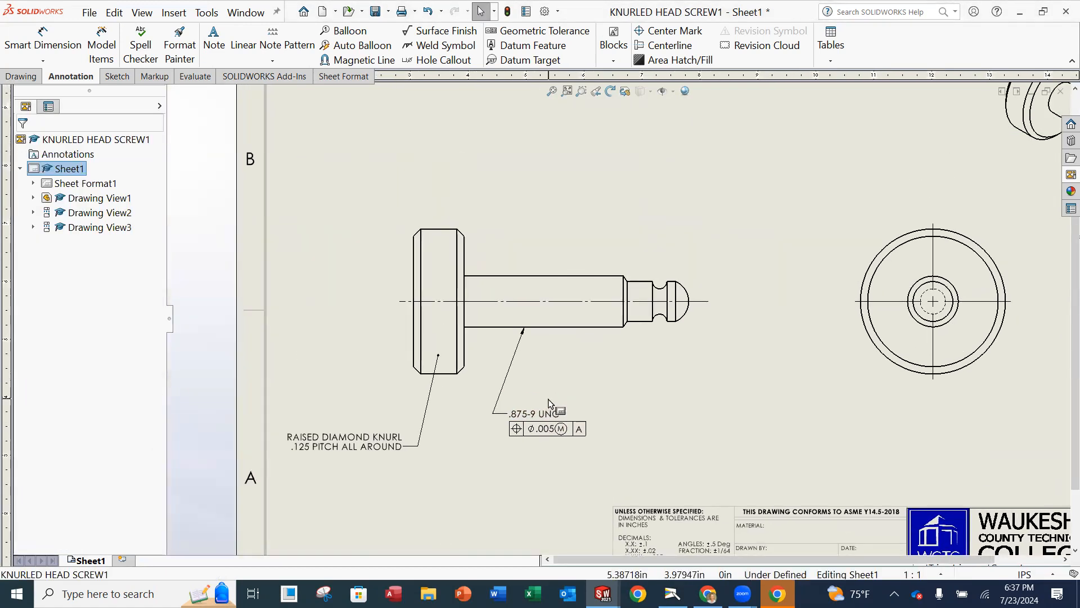
click(91, 13)
click(108, 98)
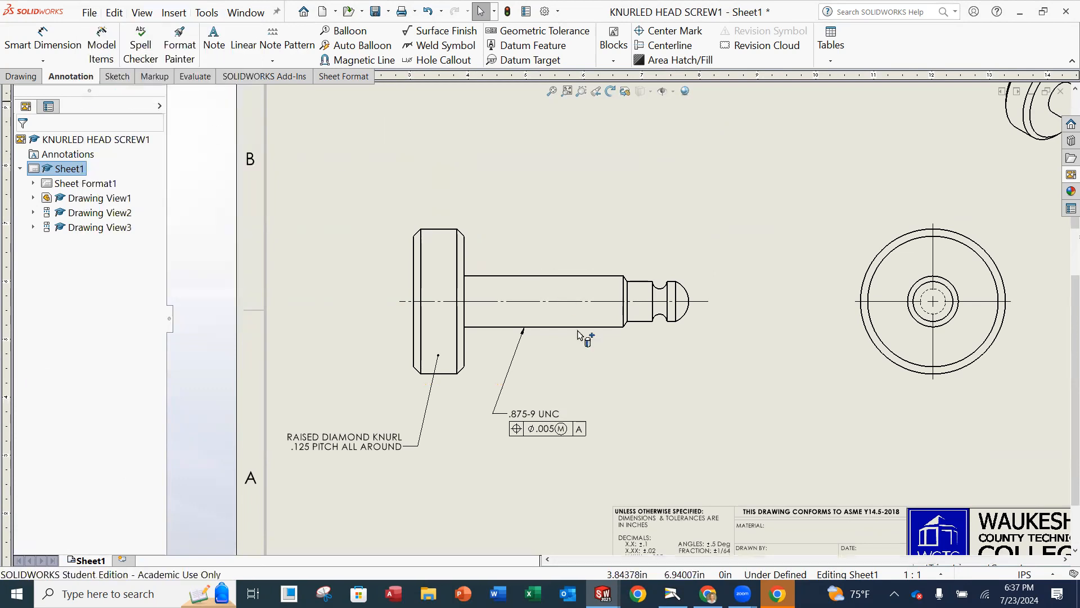
Step: Sketch a horizontal thread line about 2.81 in long from the upper inner corner of the shank's end chamfer to the head's face
scroll(636, 336, down, 2)
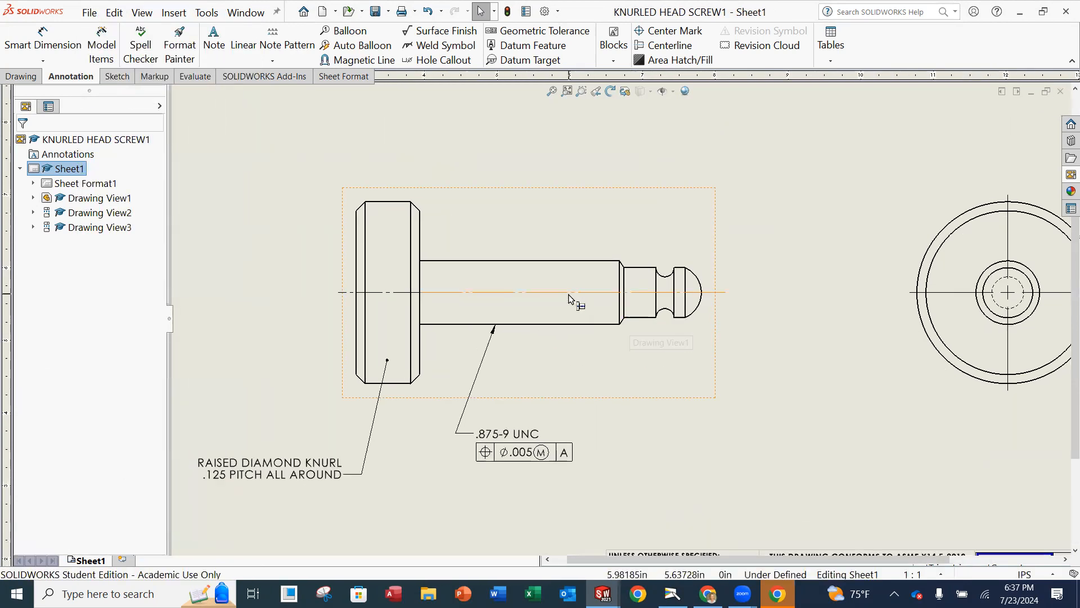
click(113, 78)
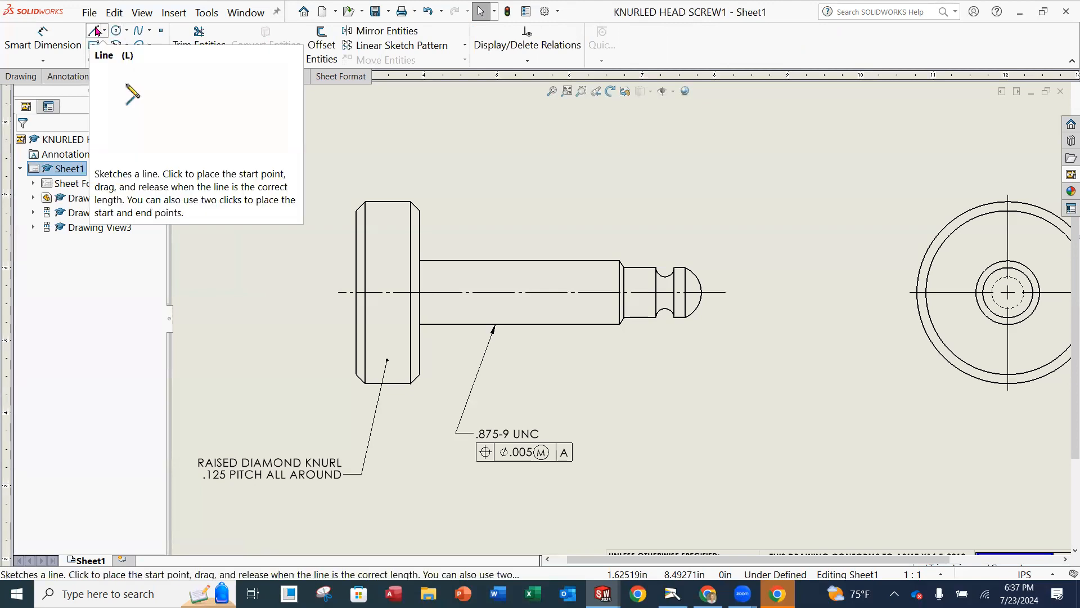
click(97, 31)
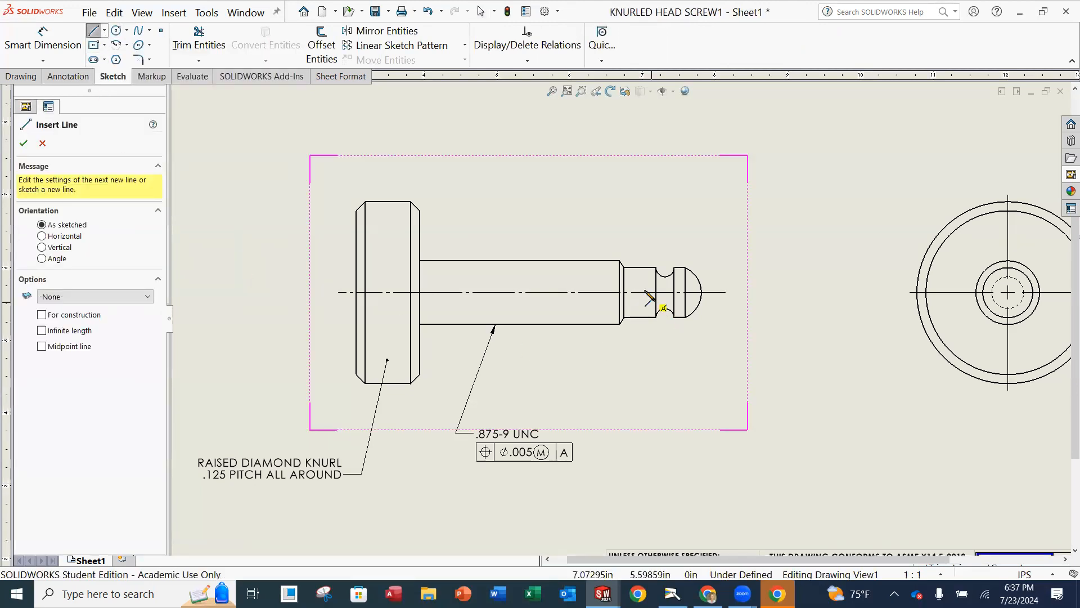
scroll(626, 270, down, 5)
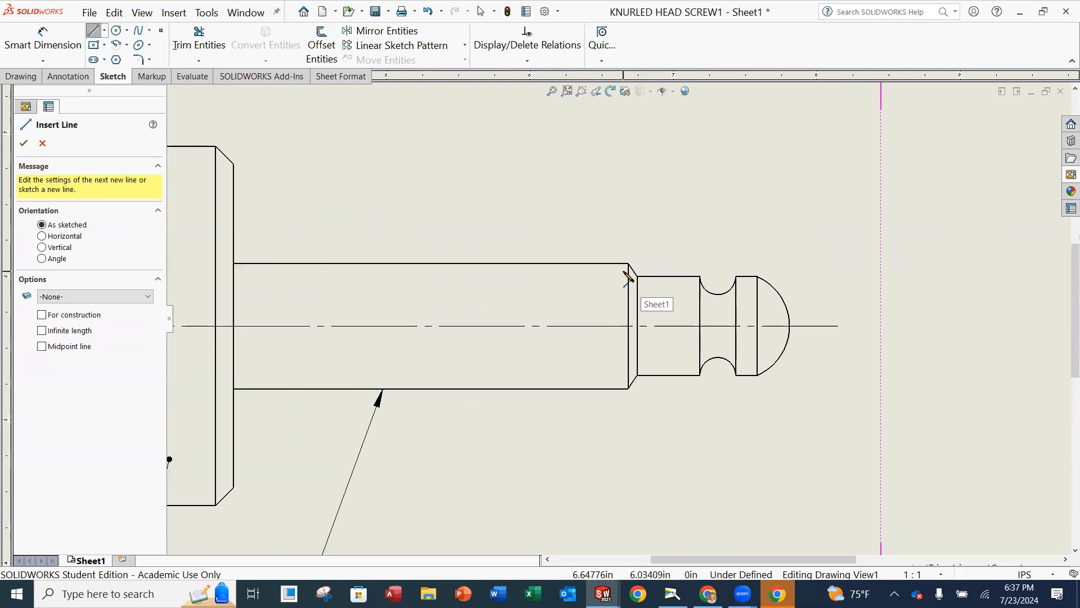
click(637, 276)
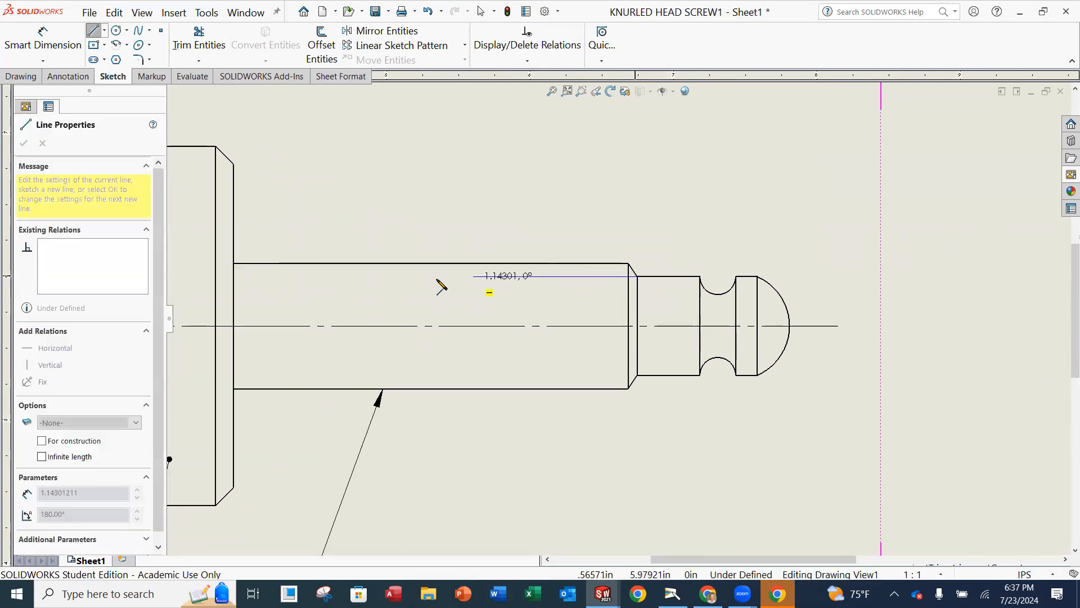
click(234, 276)
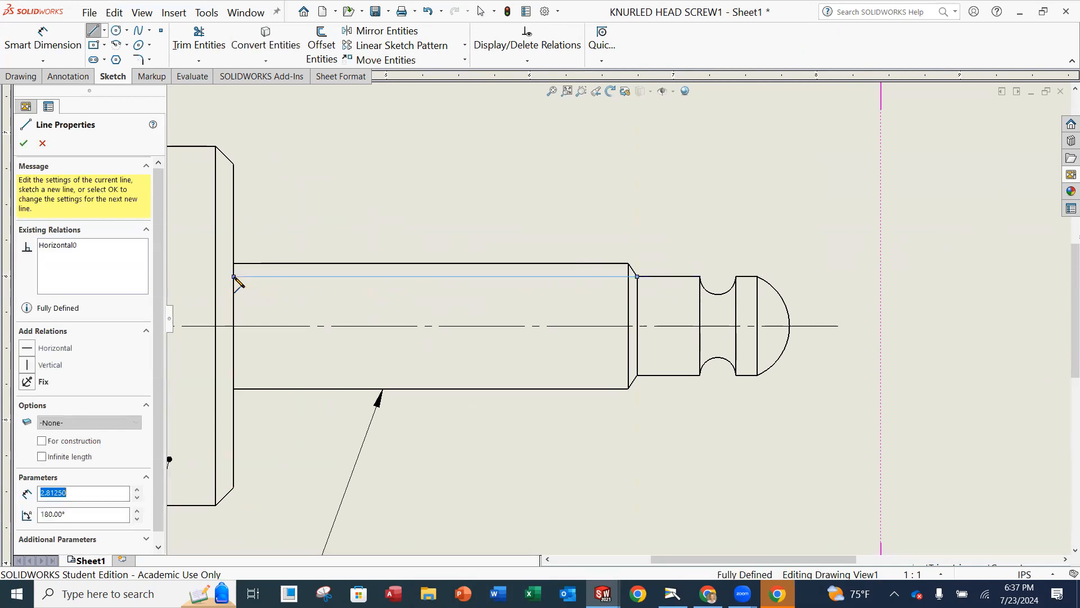
key(Escape)
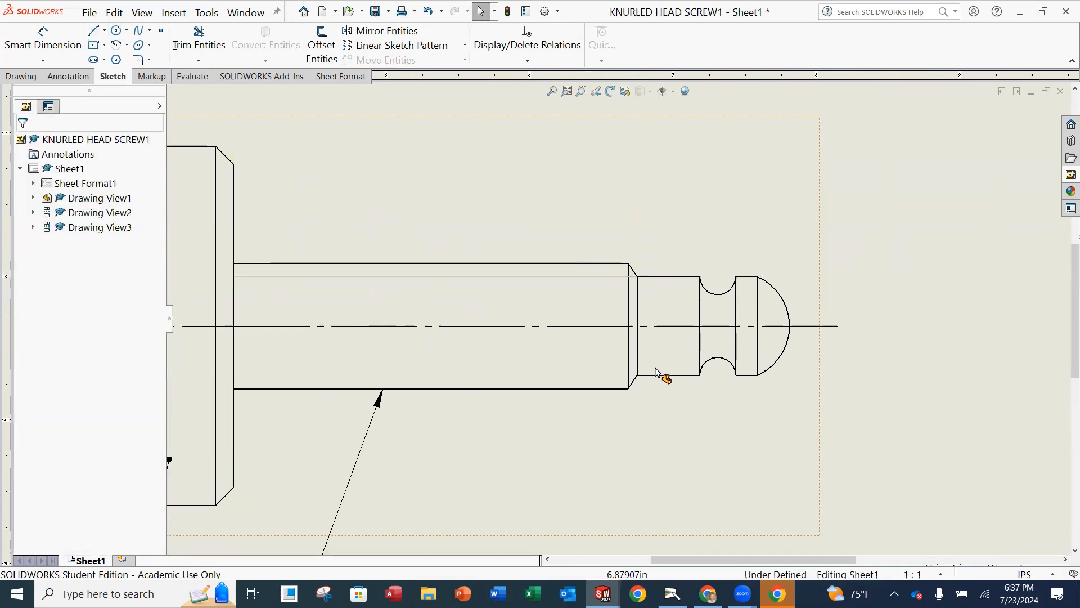
Step: Sketch a matching horizontal thread line from the lower inner corner of the shank's end chamfer to the head's face
click(93, 30)
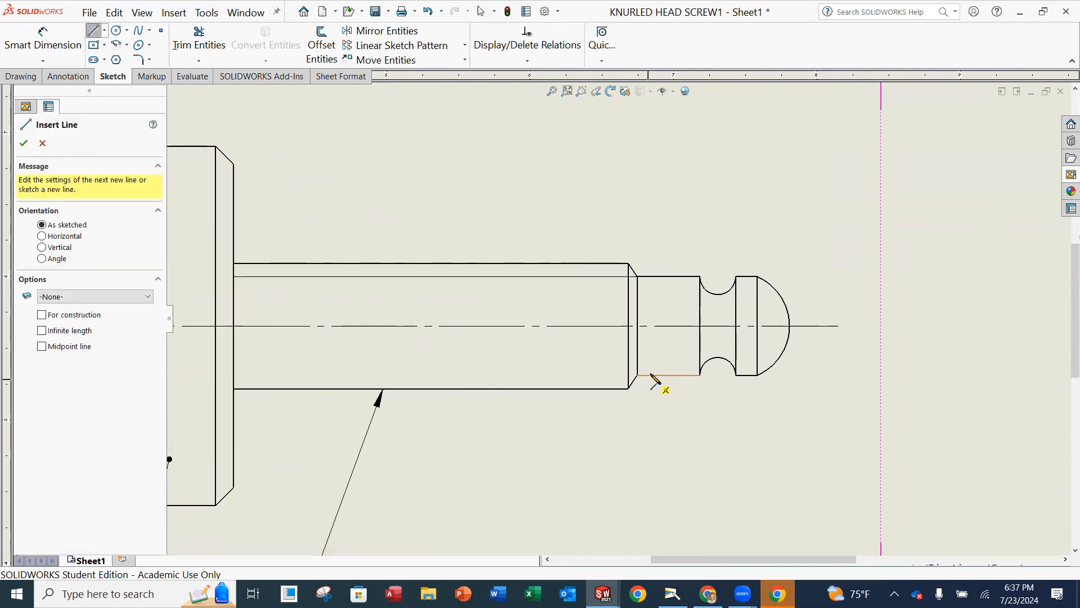
click(637, 375)
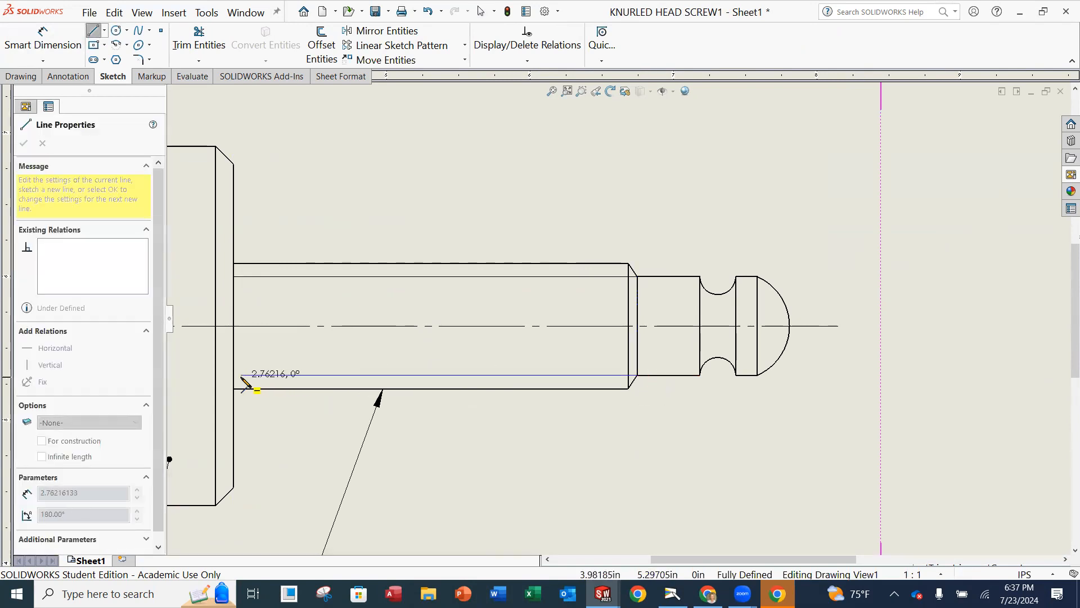
click(234, 375)
key(Escape)
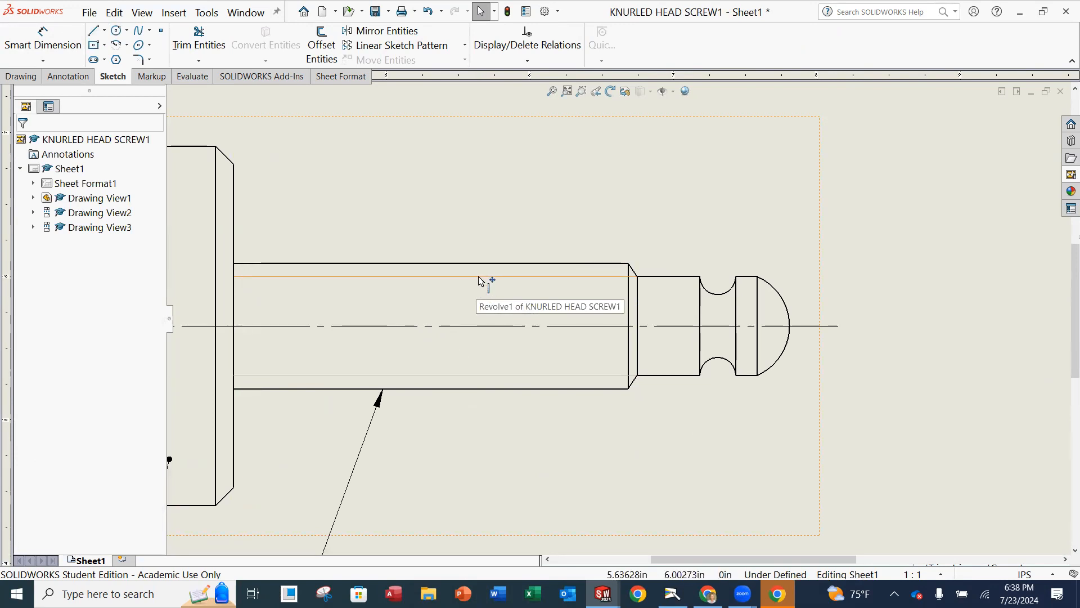
click(104, 30)
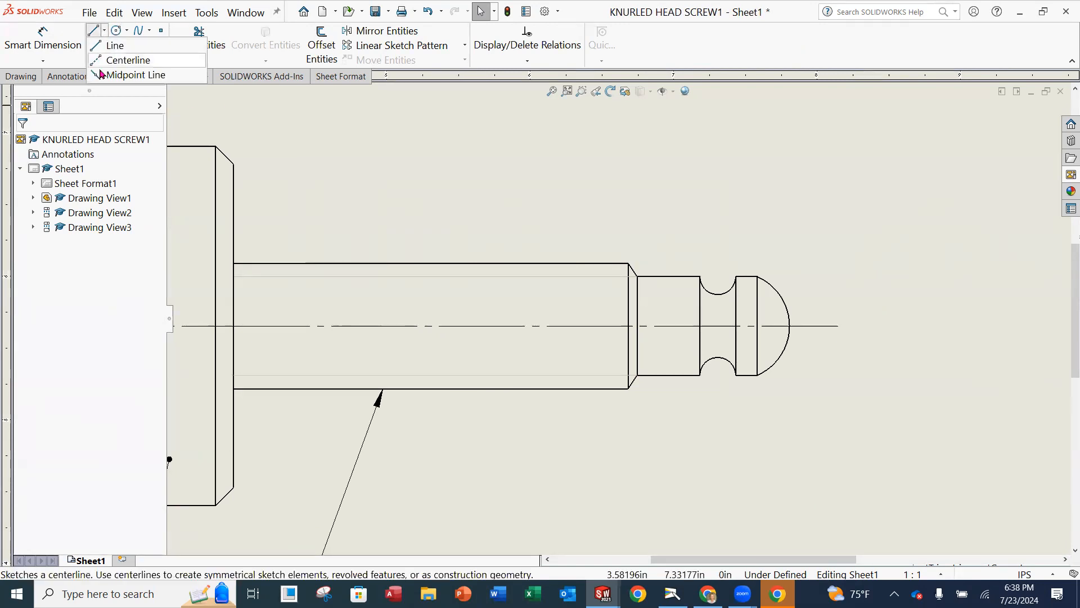
click(107, 33)
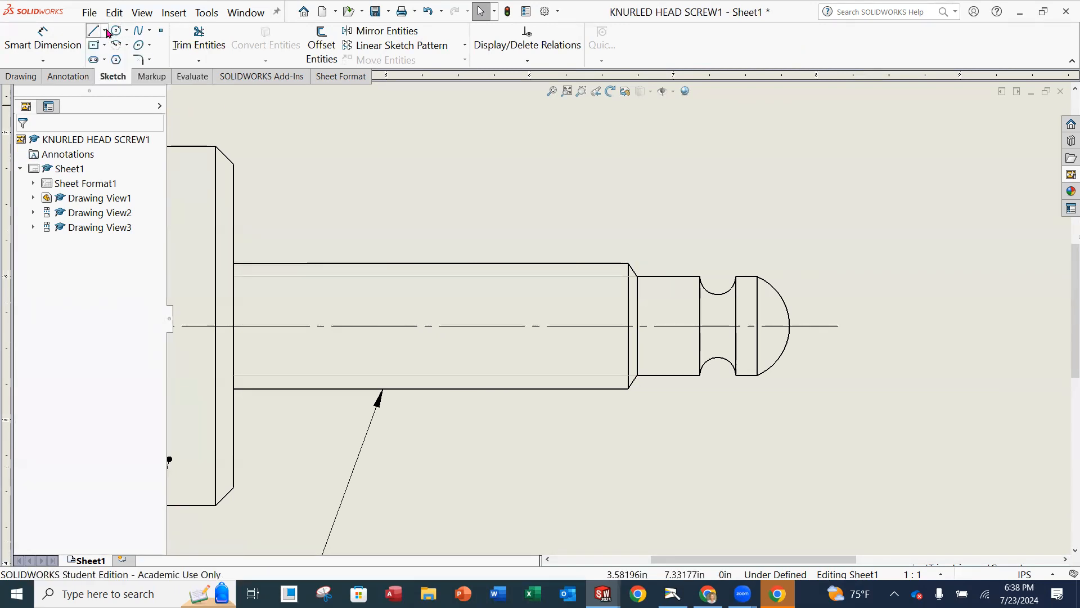
Step: Select the upper and lower thread lines on the shank and change their layer to FORMAT
click(522, 279)
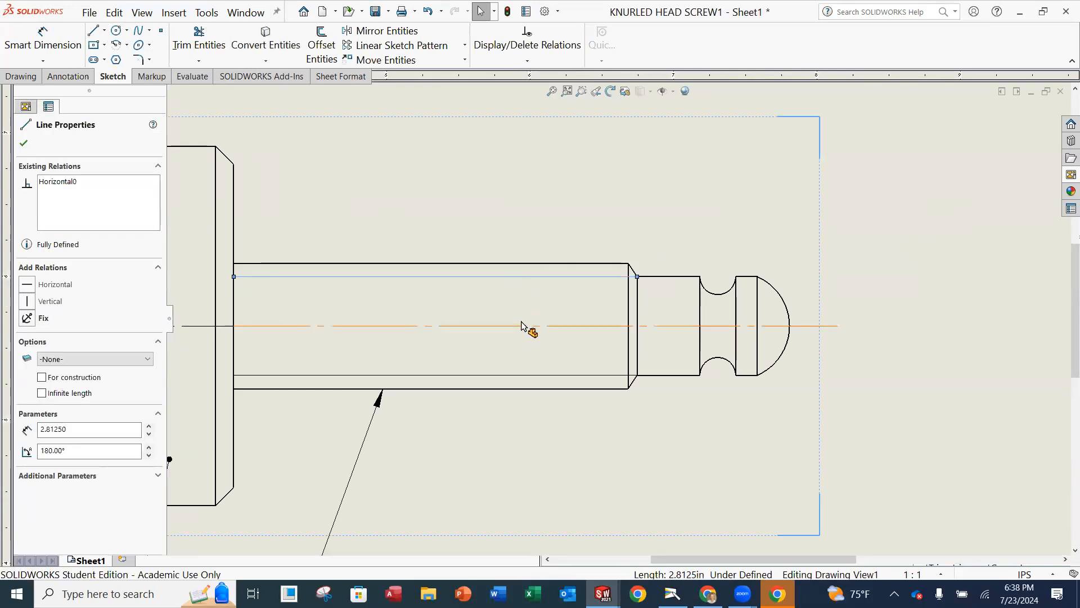
ctrl+click(554, 375)
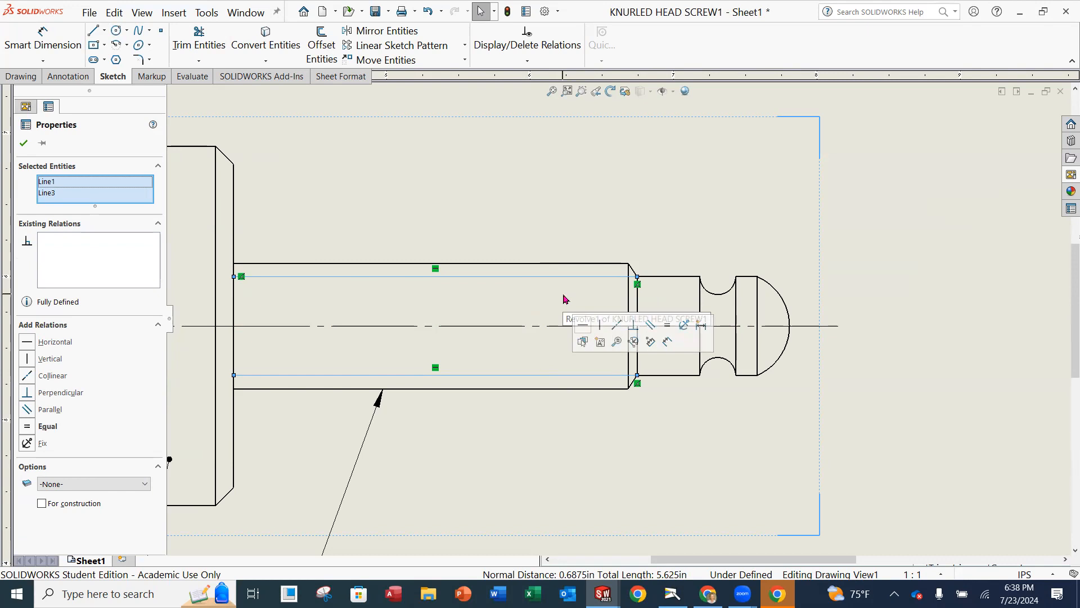
right_click(569, 282)
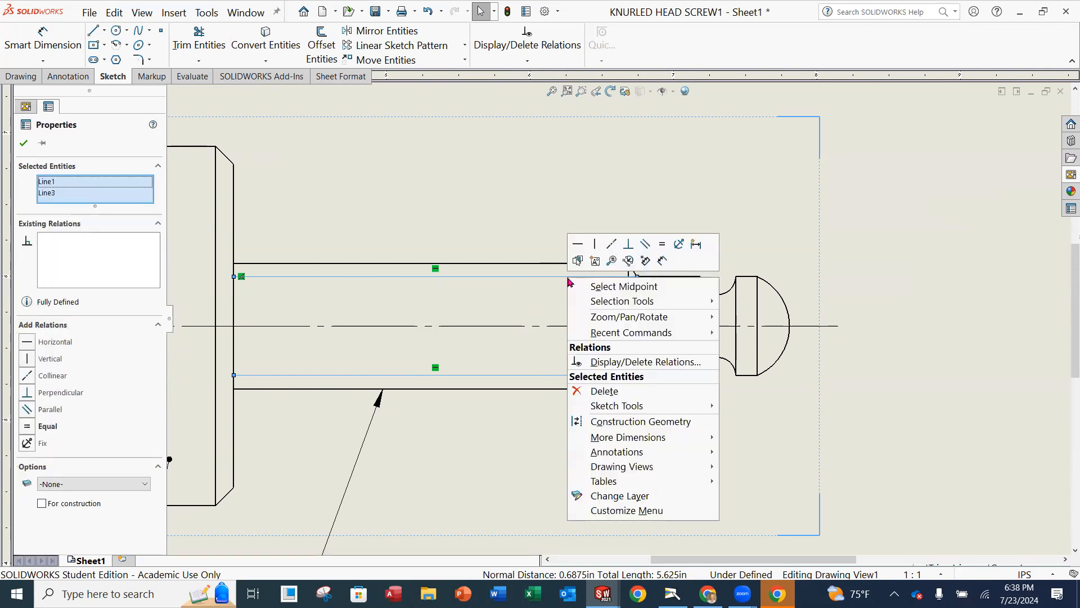
click(640, 496)
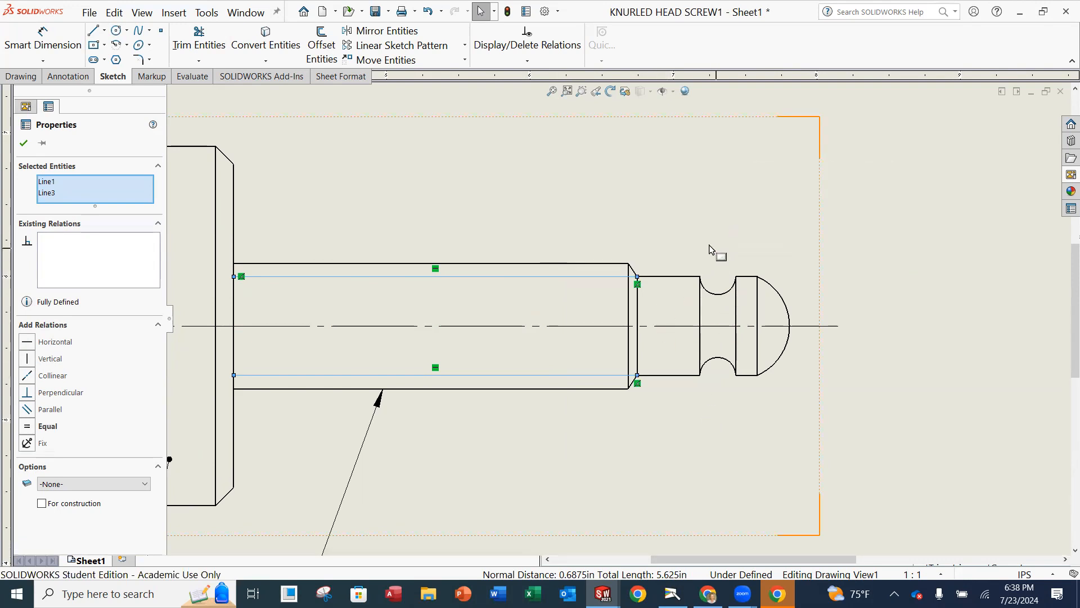
right_click(597, 279)
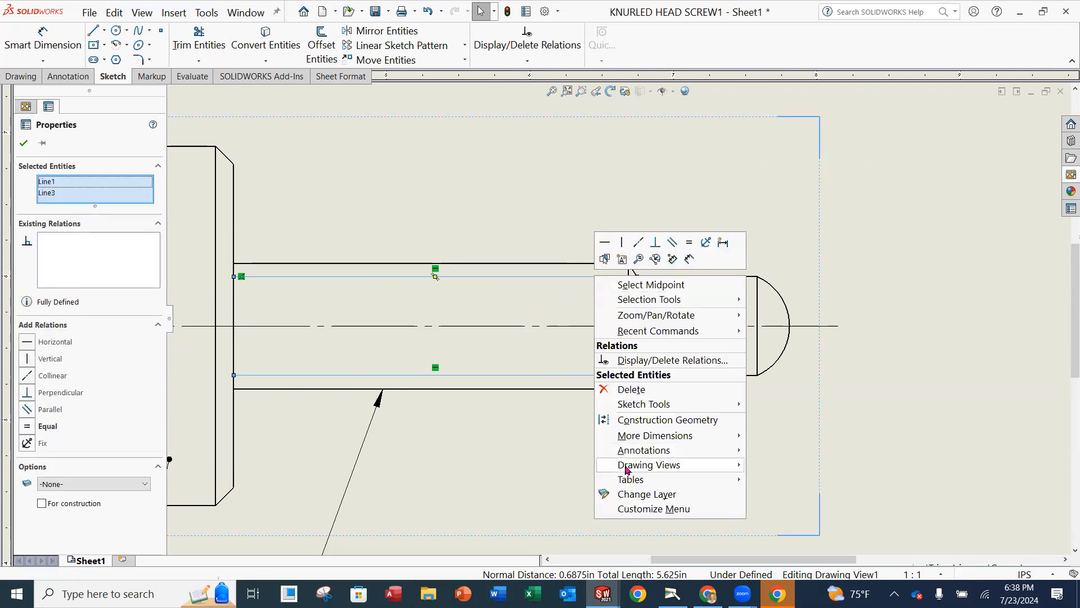
click(644, 495)
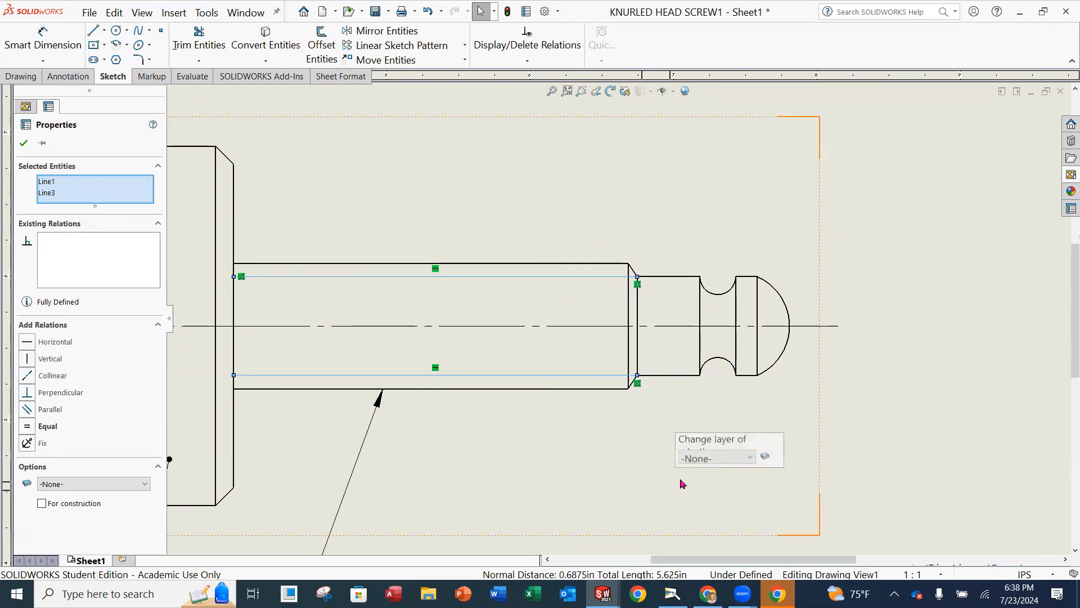
click(752, 458)
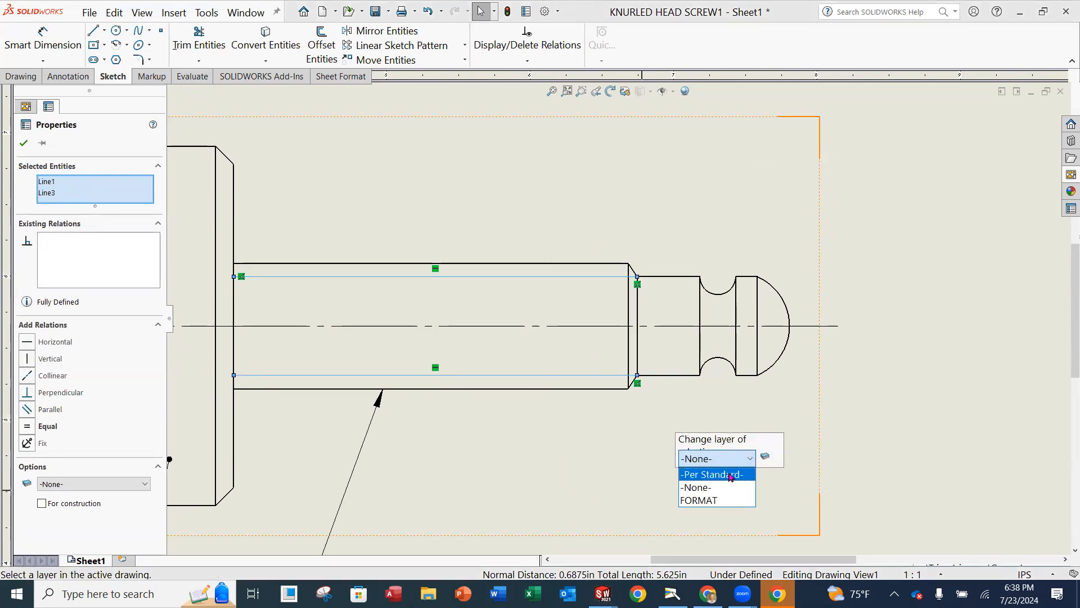
click(732, 476)
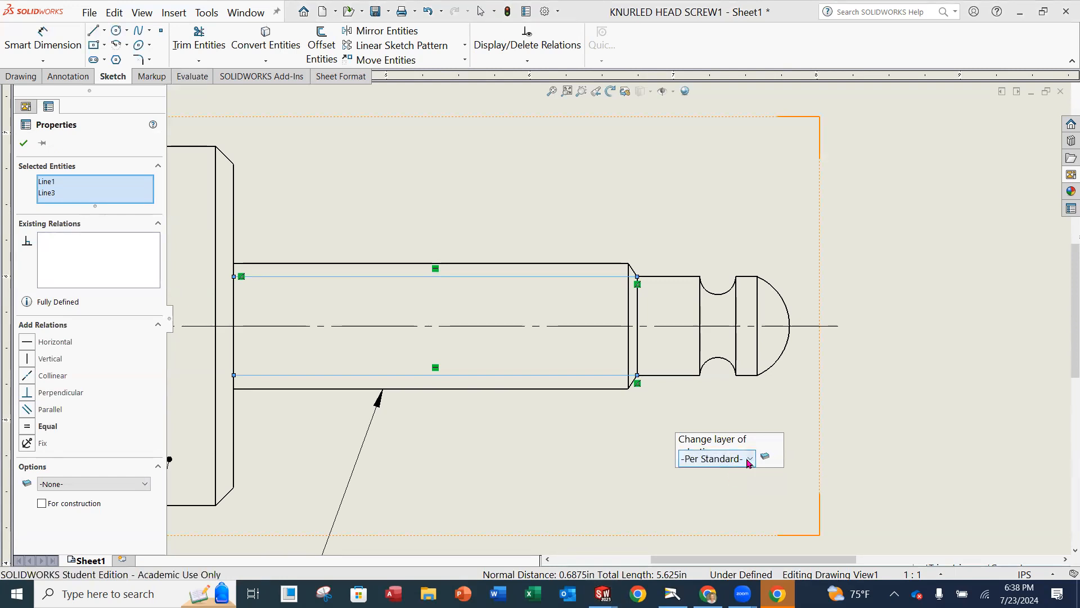
click(754, 459)
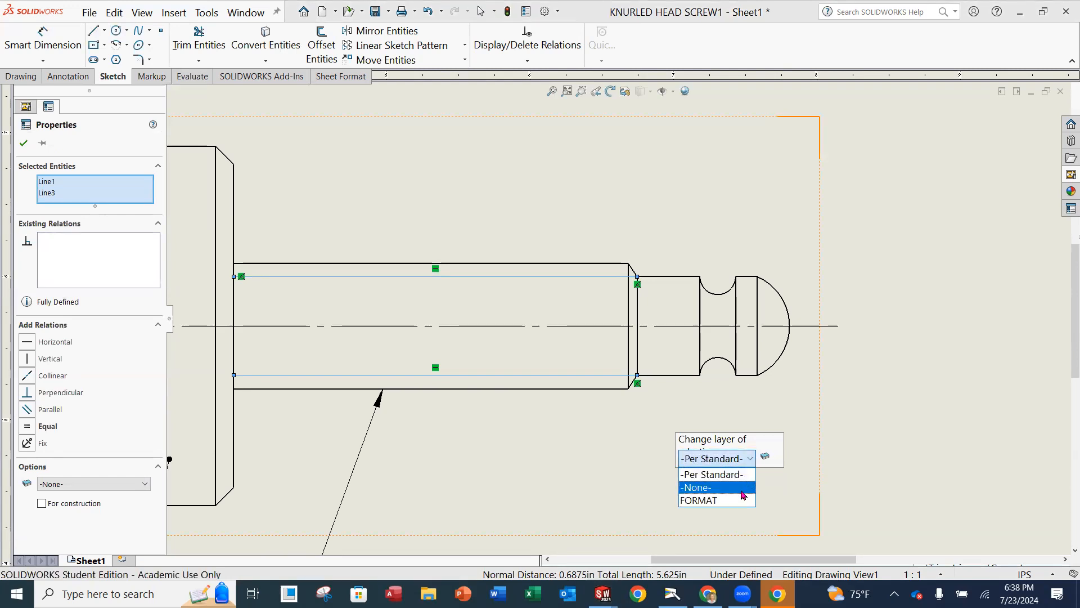
click(742, 495)
click(748, 458)
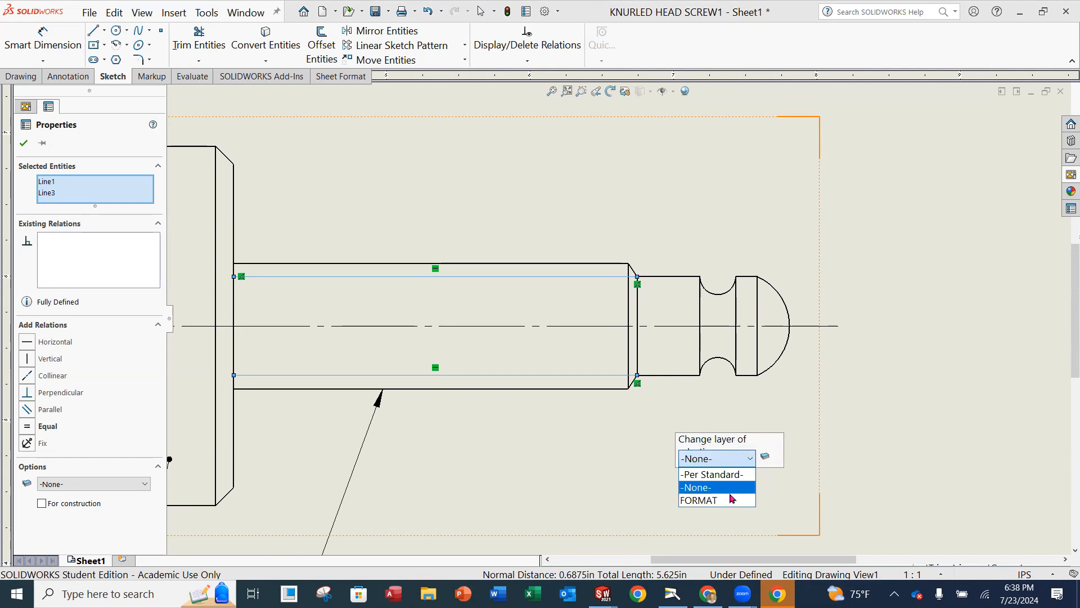
click(728, 499)
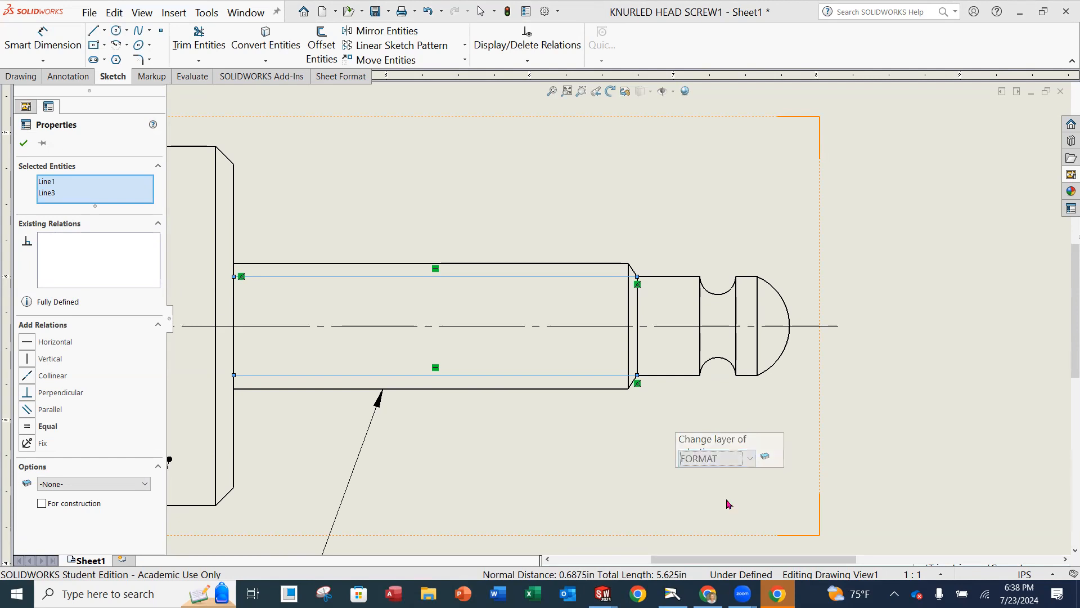
click(765, 458)
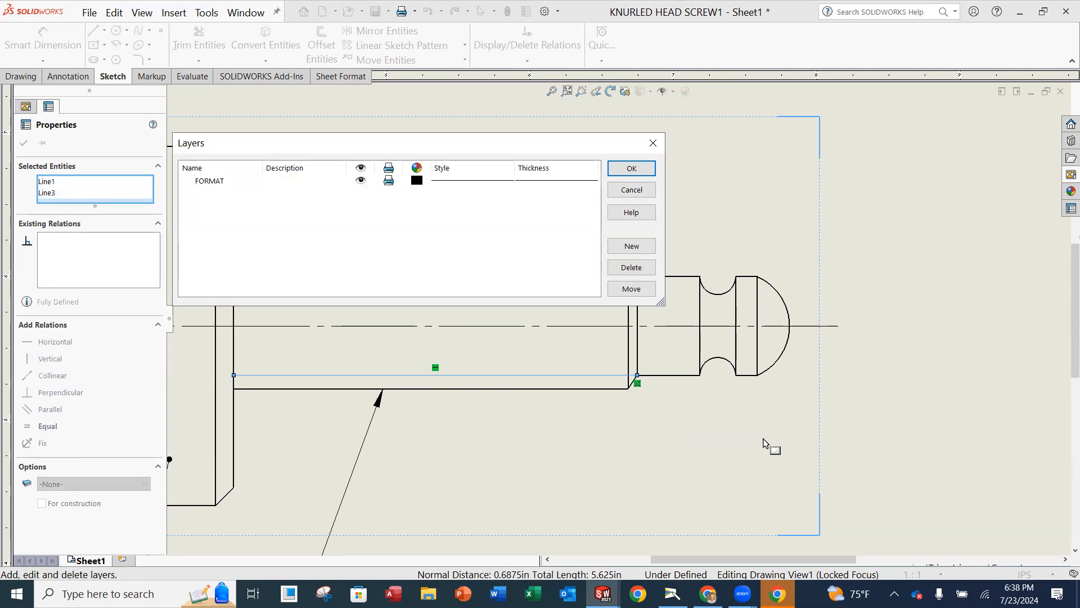
click(652, 143)
double_click(684, 222)
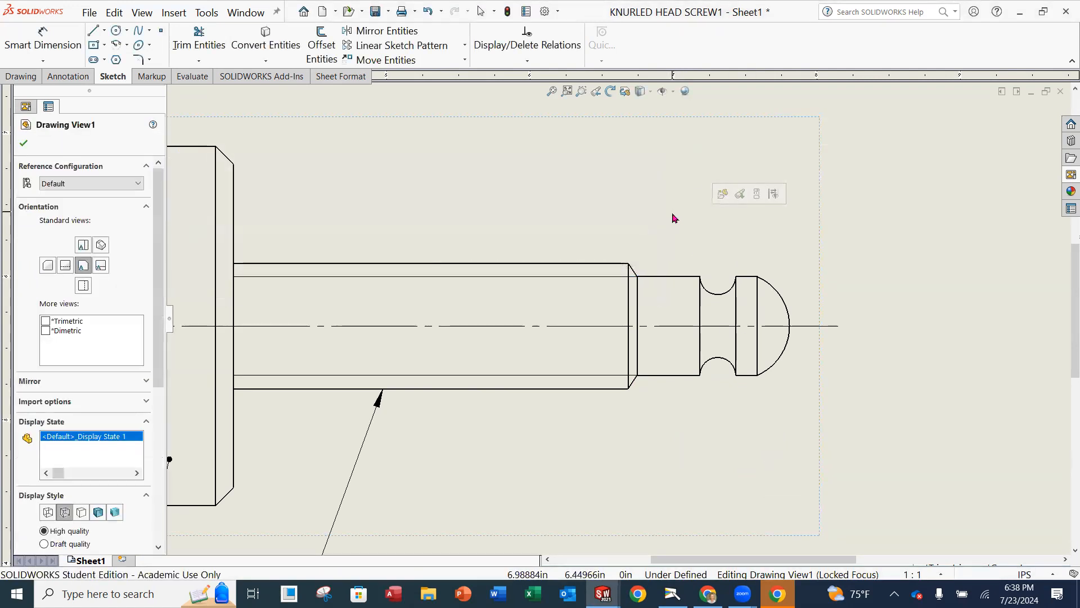
click(505, 283)
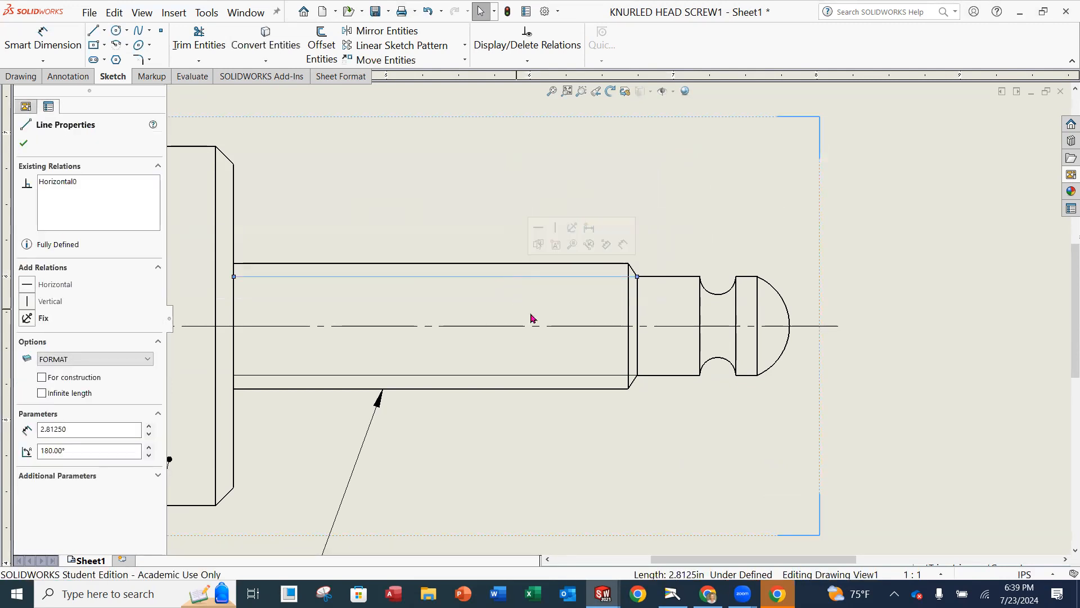
ctrl+click(550, 377)
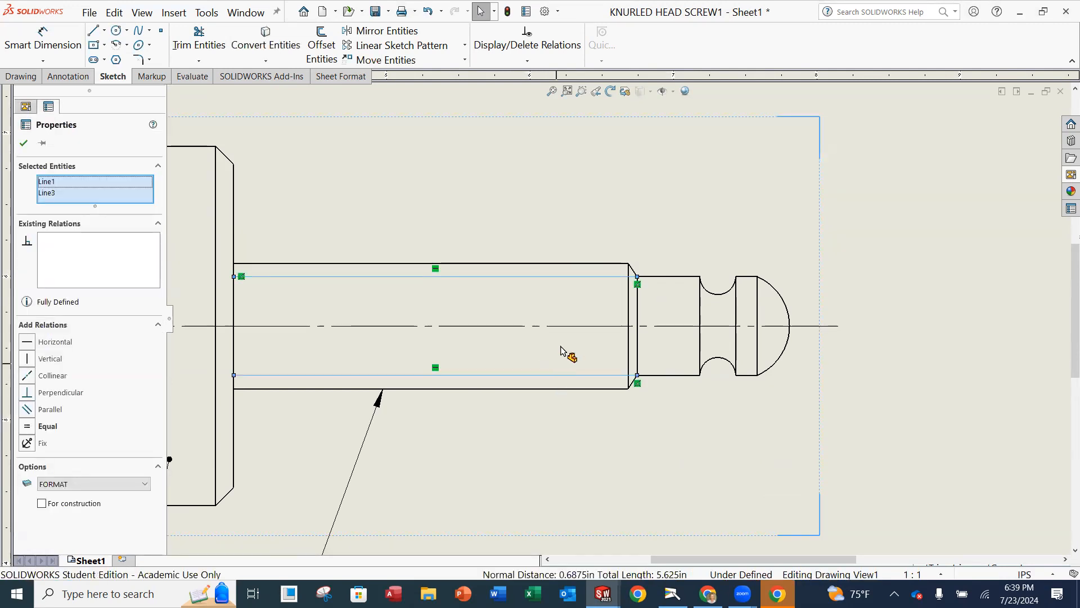
right_click(576, 276)
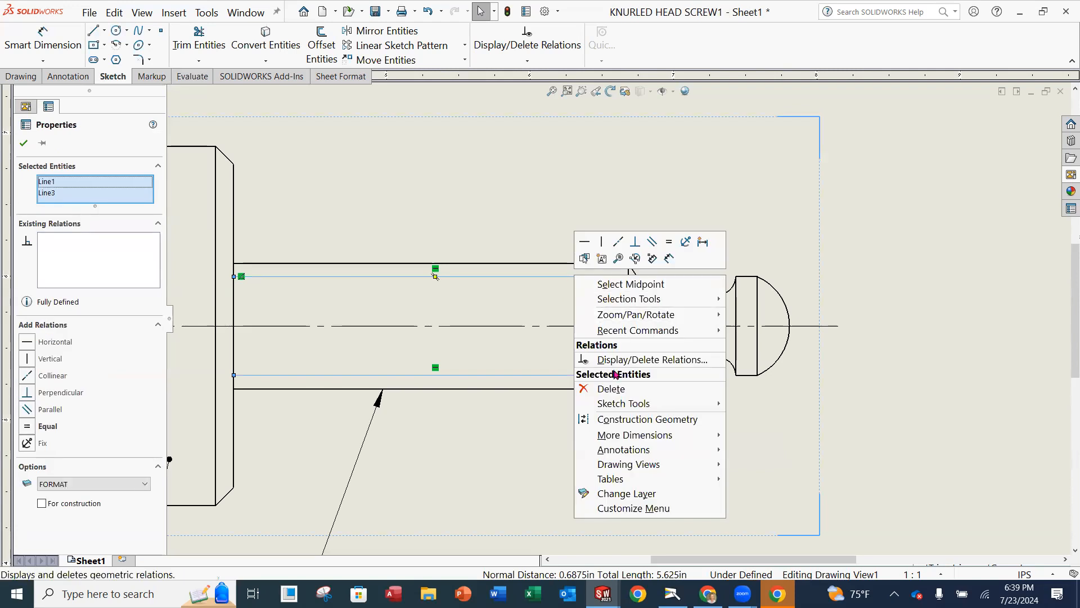
click(625, 494)
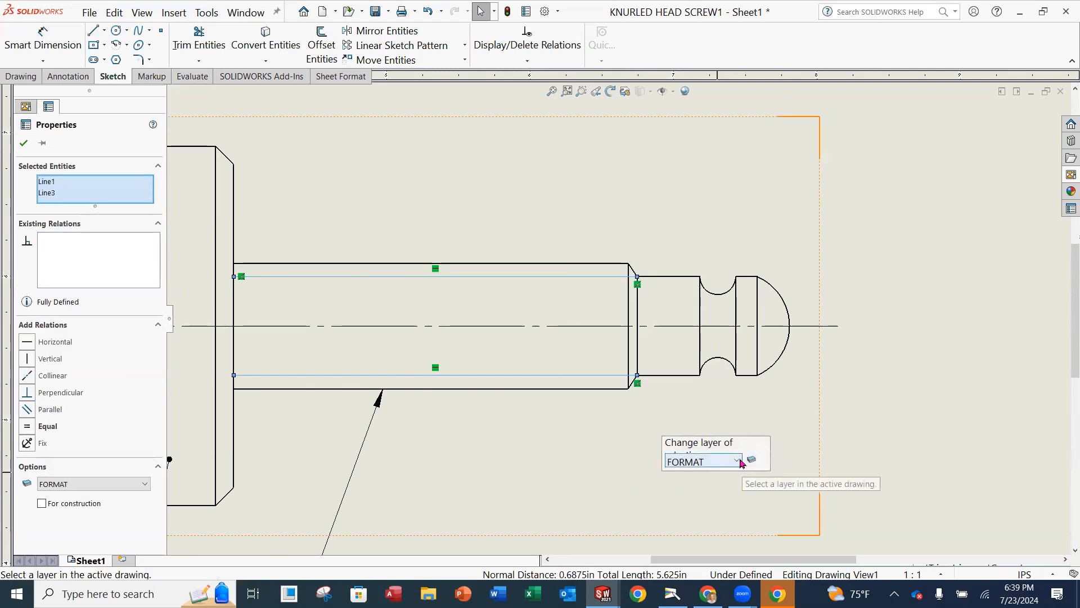
click(739, 460)
click(724, 503)
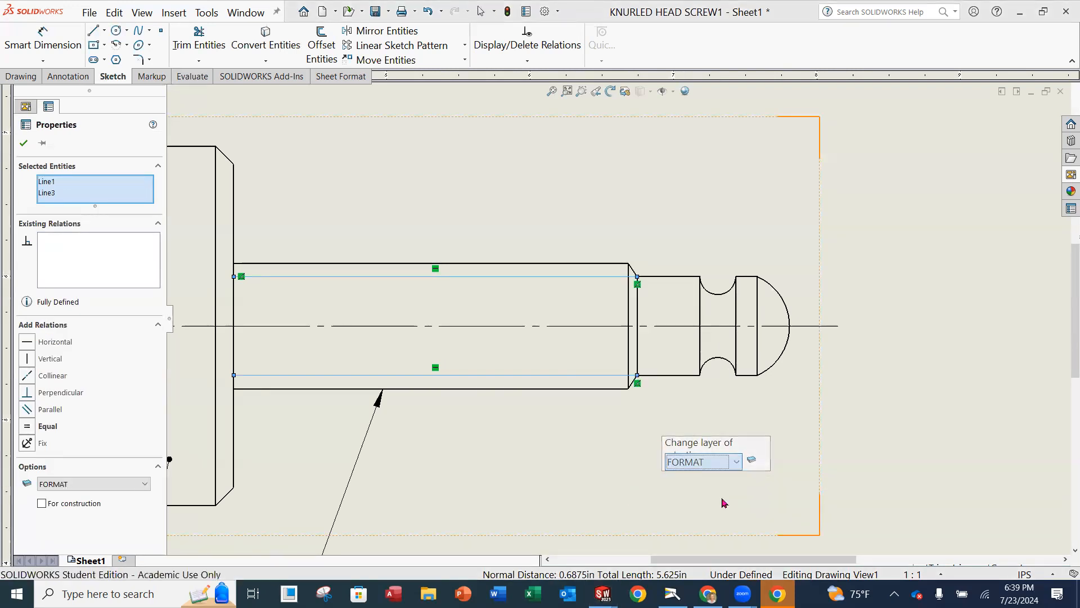
click(752, 459)
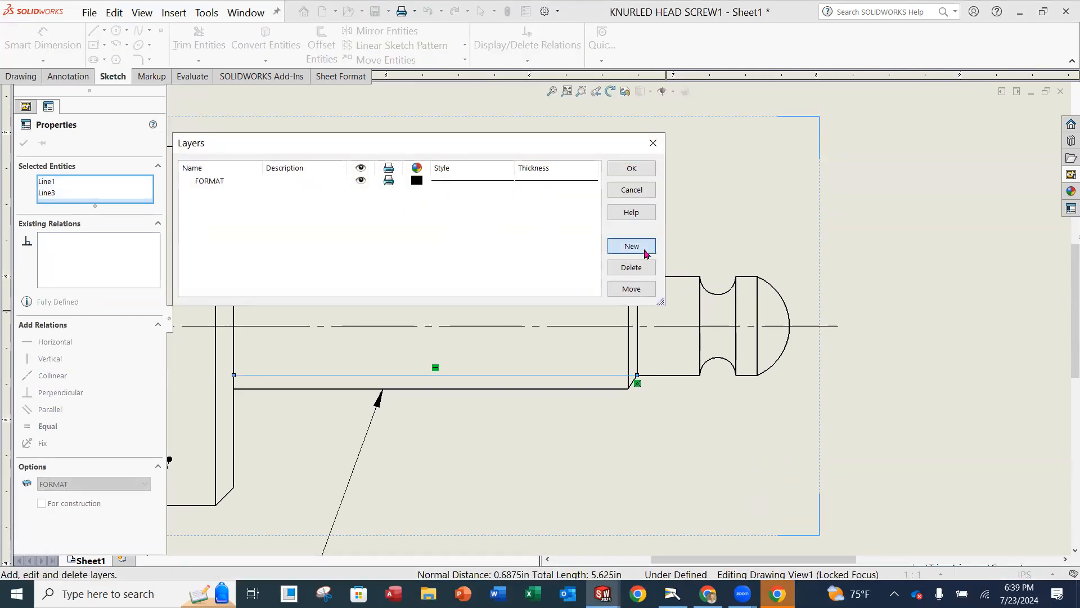
click(632, 246)
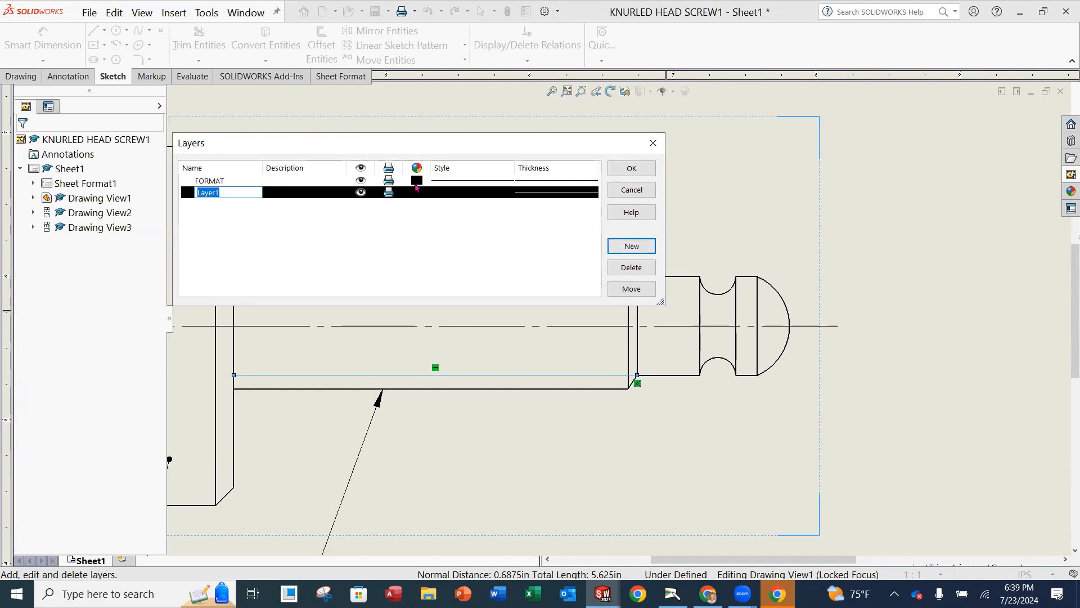
click(653, 144)
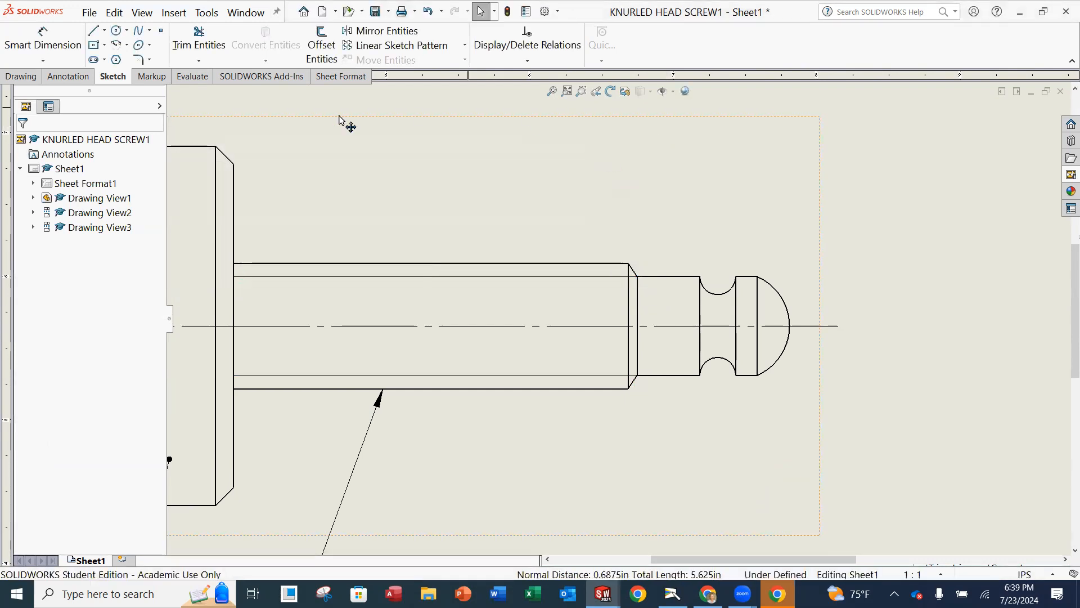
Step: Select both thread lines on the shank and create a new drawing layer named HIDDEN with the Dashed line style
click(576, 277)
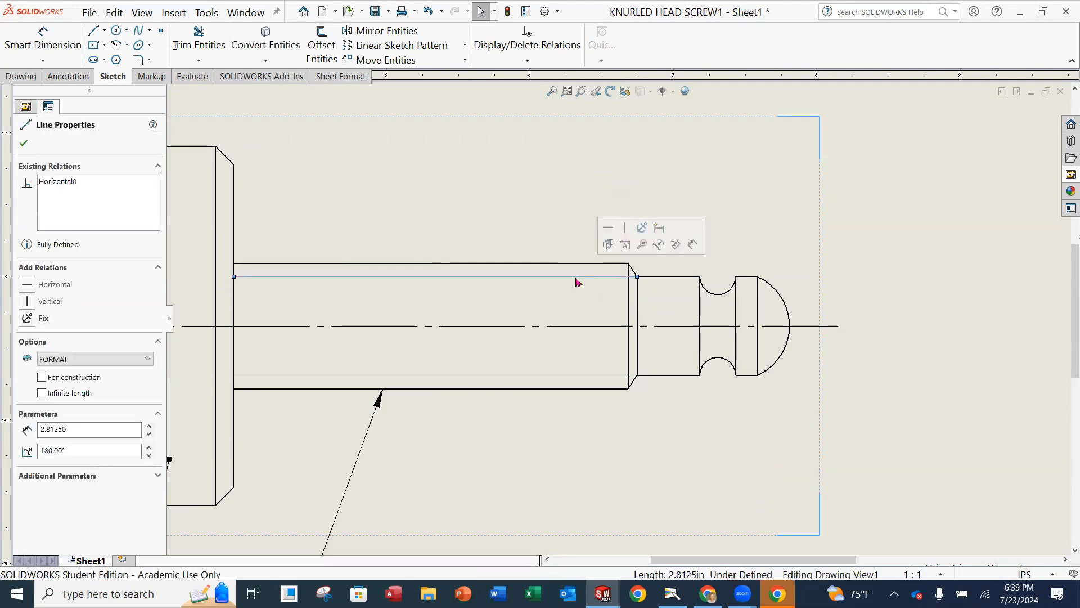
ctrl+click(598, 376)
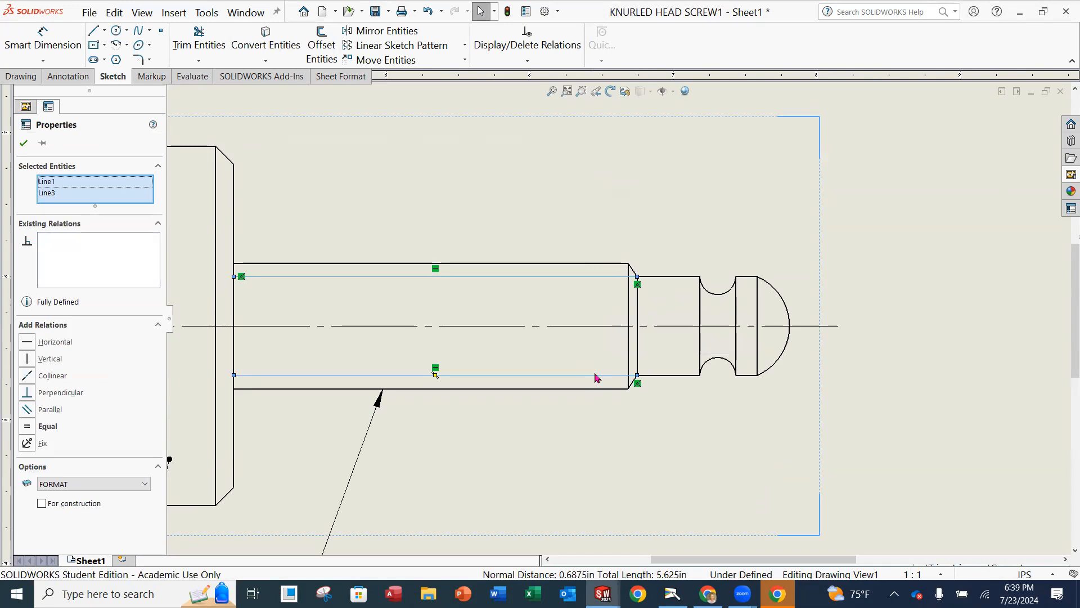
right_click(596, 370)
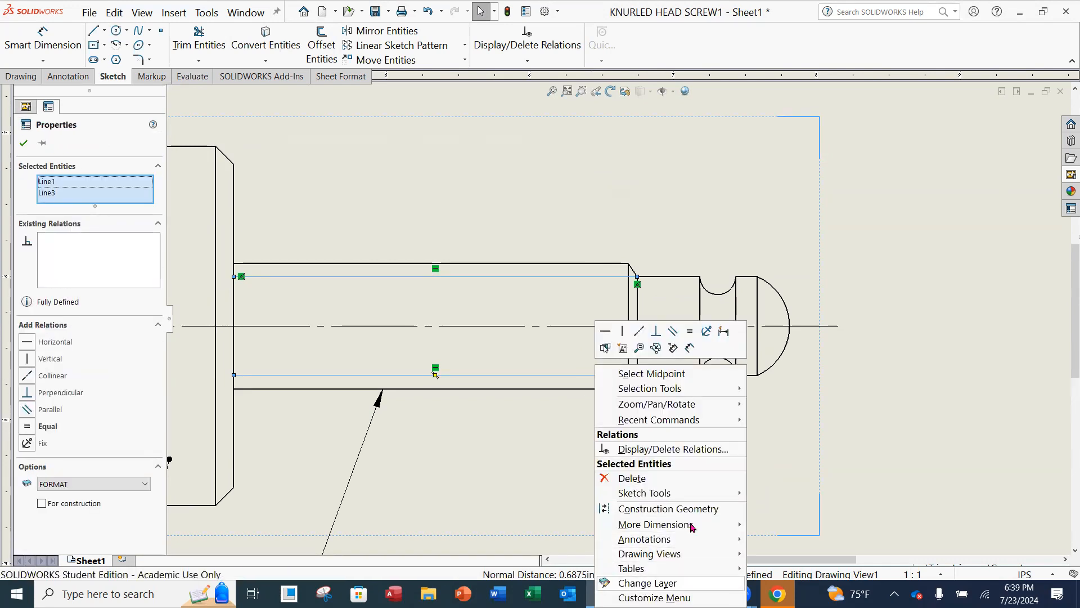
click(641, 584)
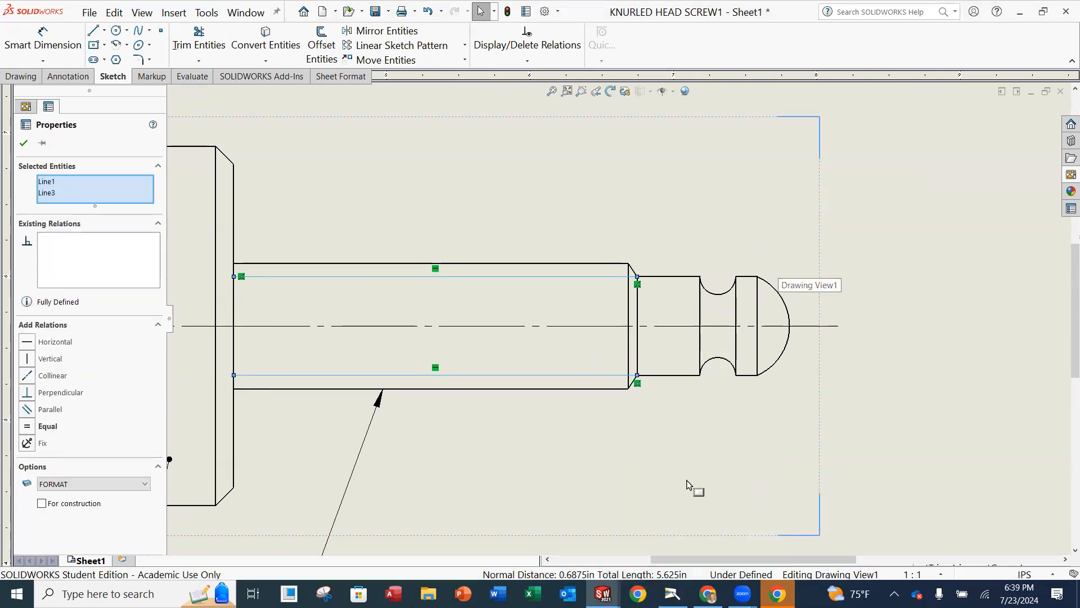
scroll(706, 444, down, 1)
scroll(706, 445, up, 3)
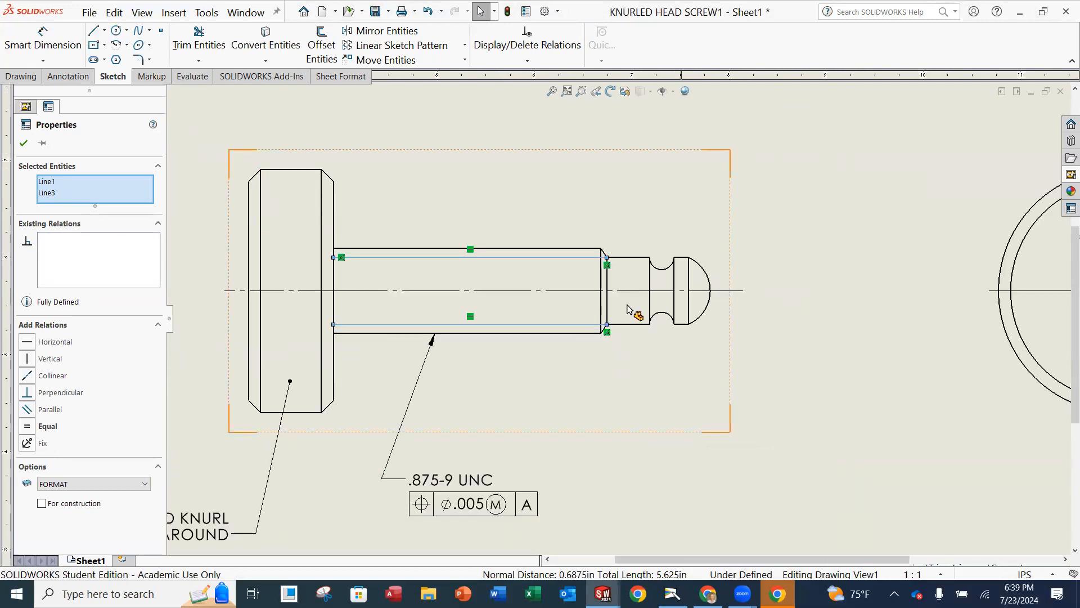
right_click(574, 258)
click(651, 477)
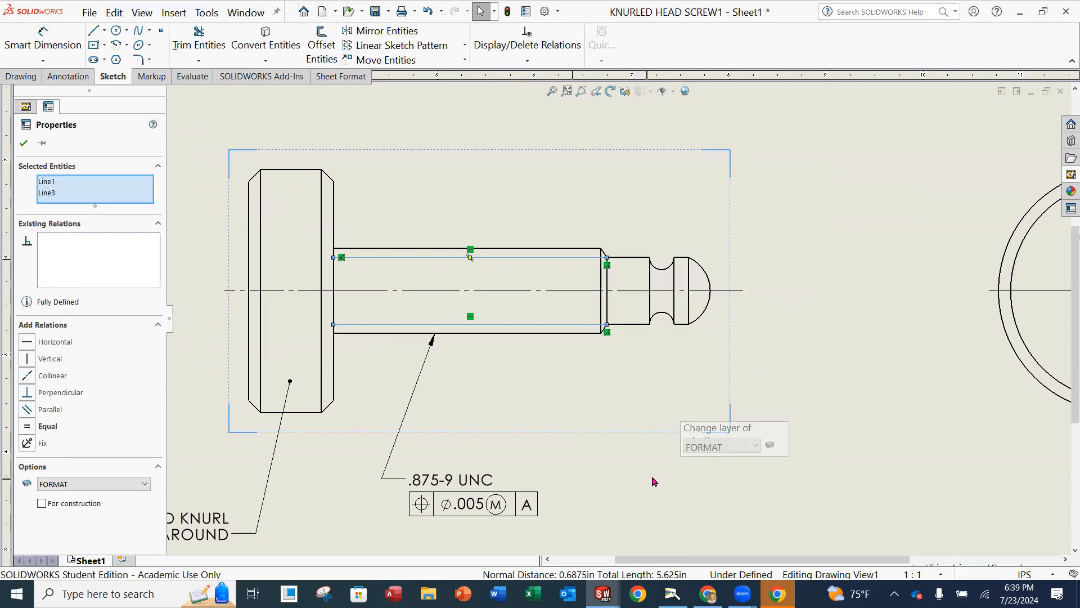
click(770, 445)
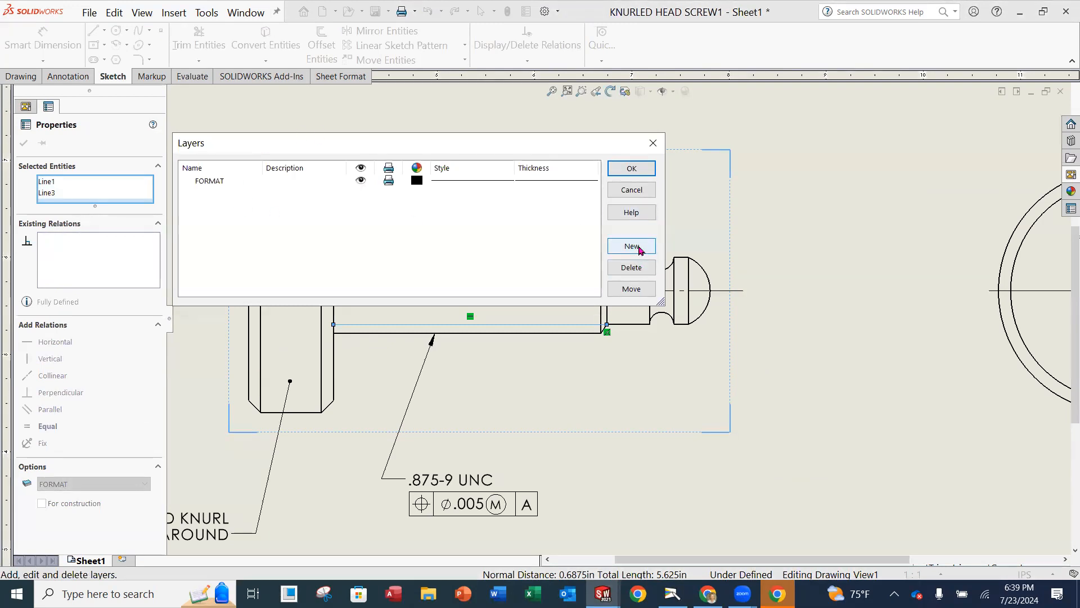
click(632, 247)
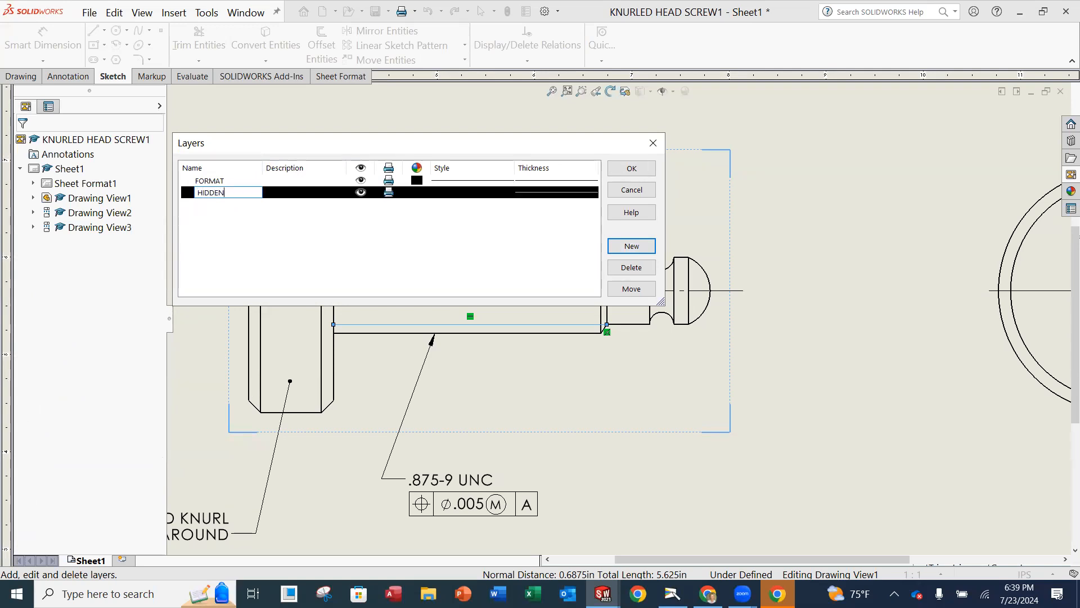
click(477, 194)
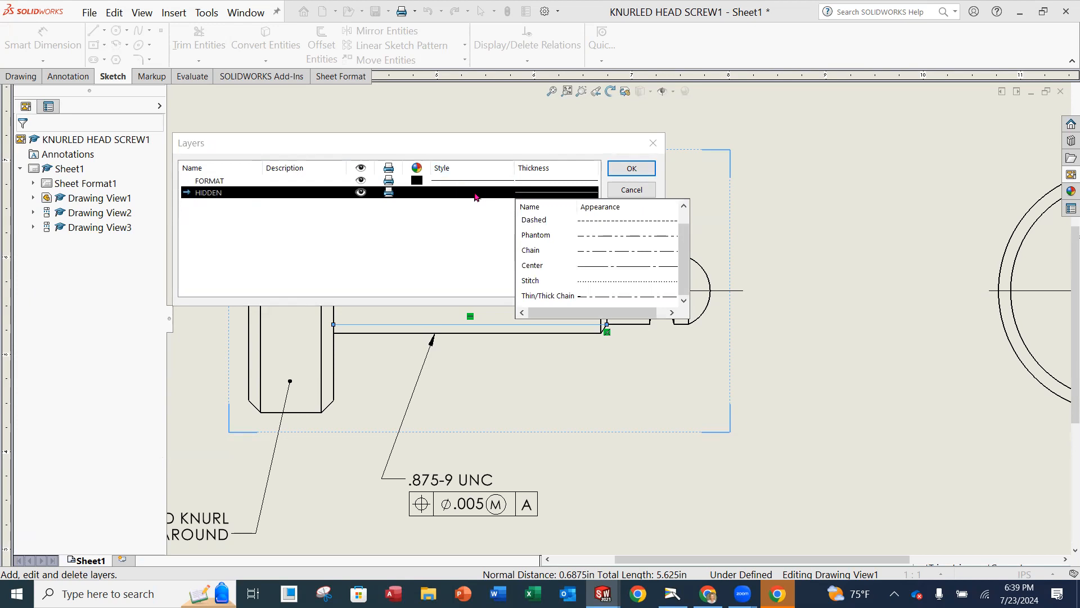
click(595, 221)
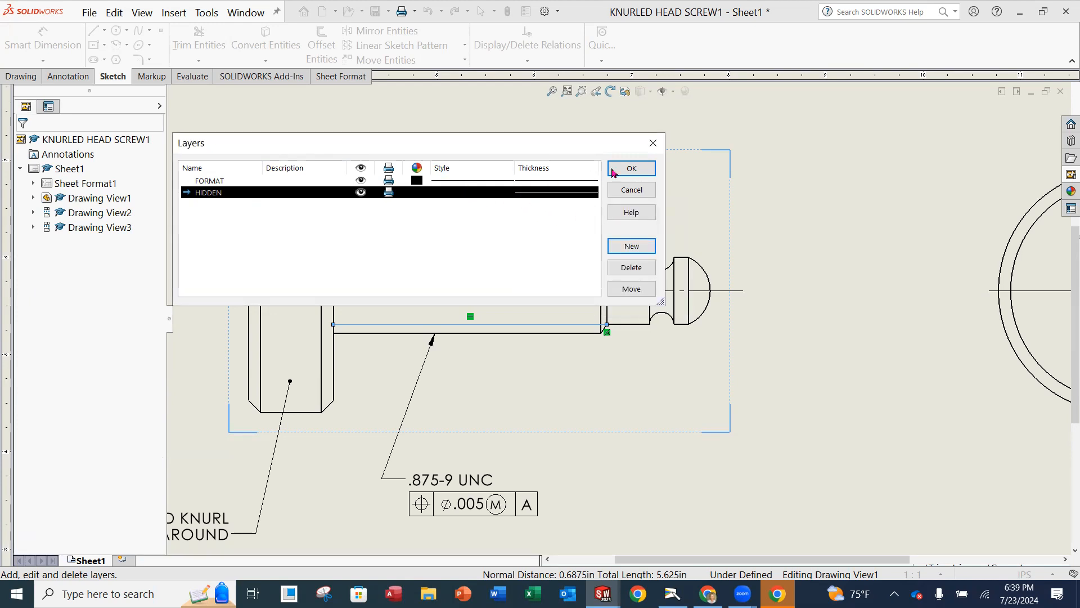
click(629, 170)
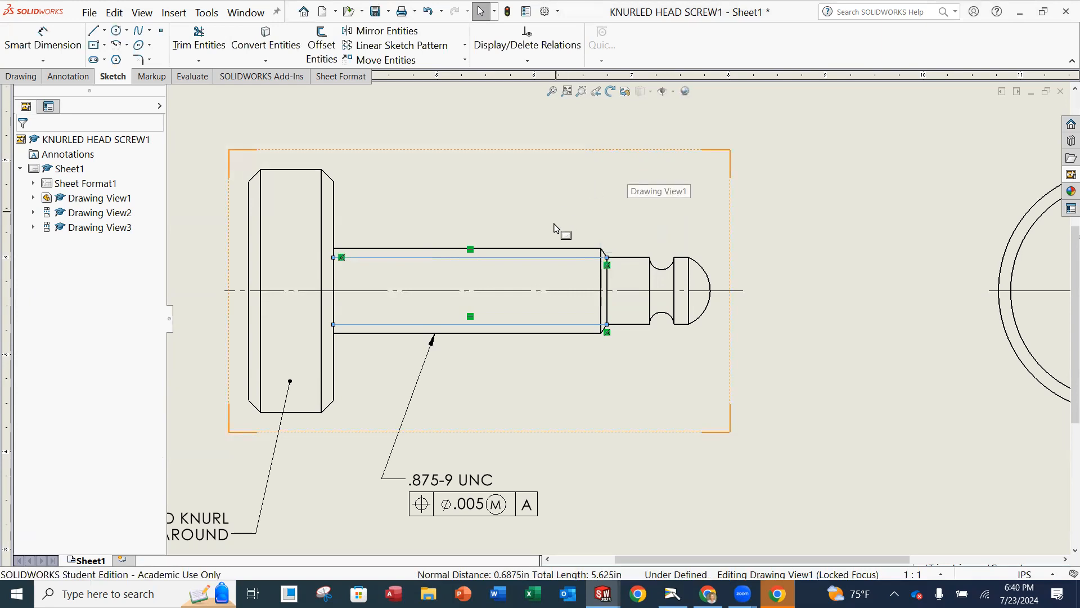
Step: Change the layer of the upper and lower thread lines on the shank to HIDDEN
right_click(563, 258)
click(637, 476)
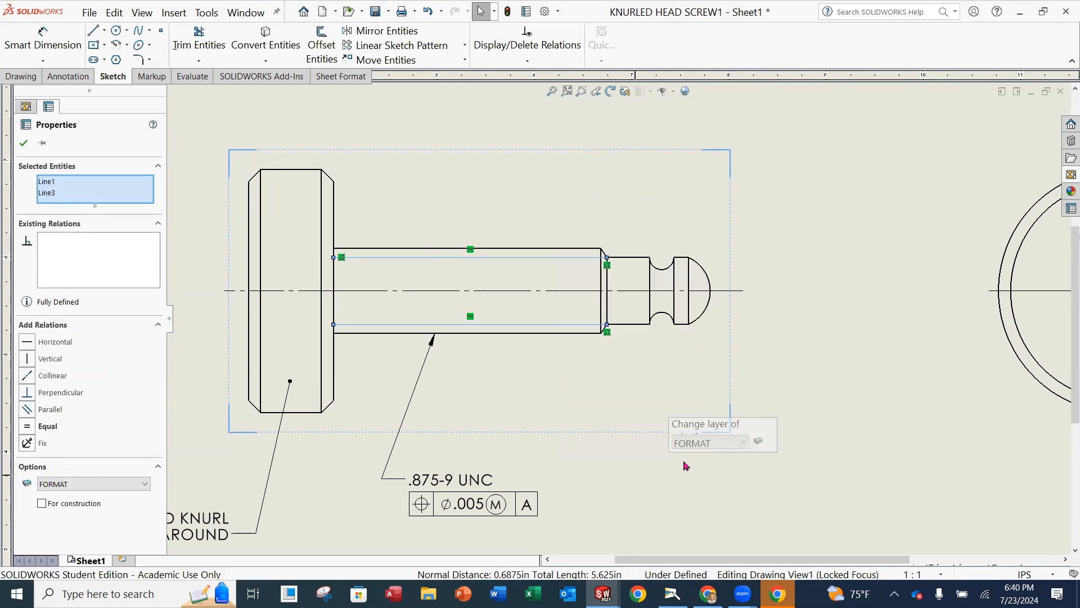
click(745, 443)
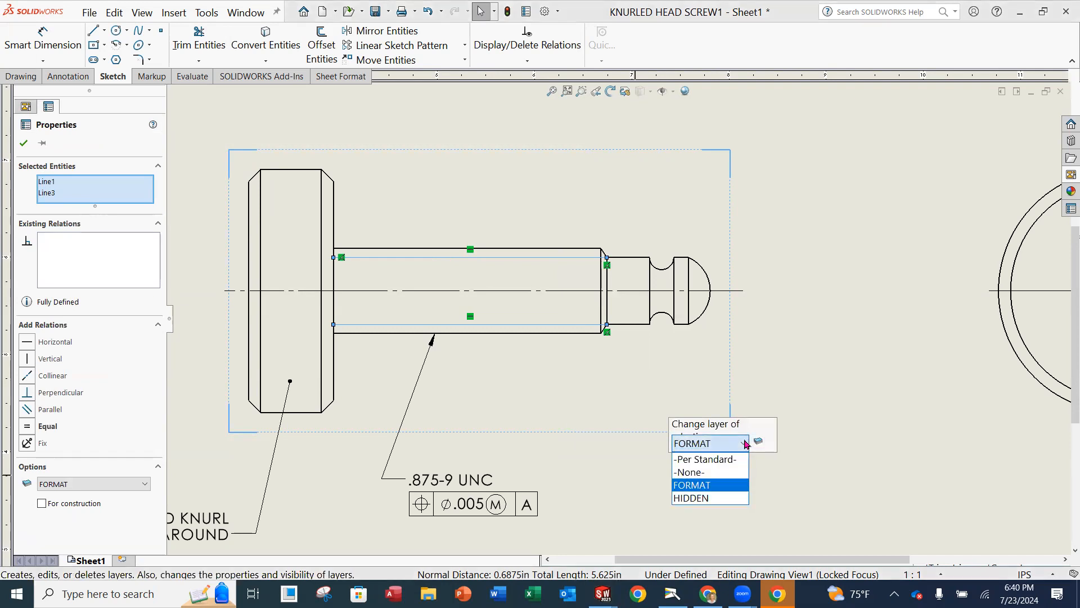
click(714, 498)
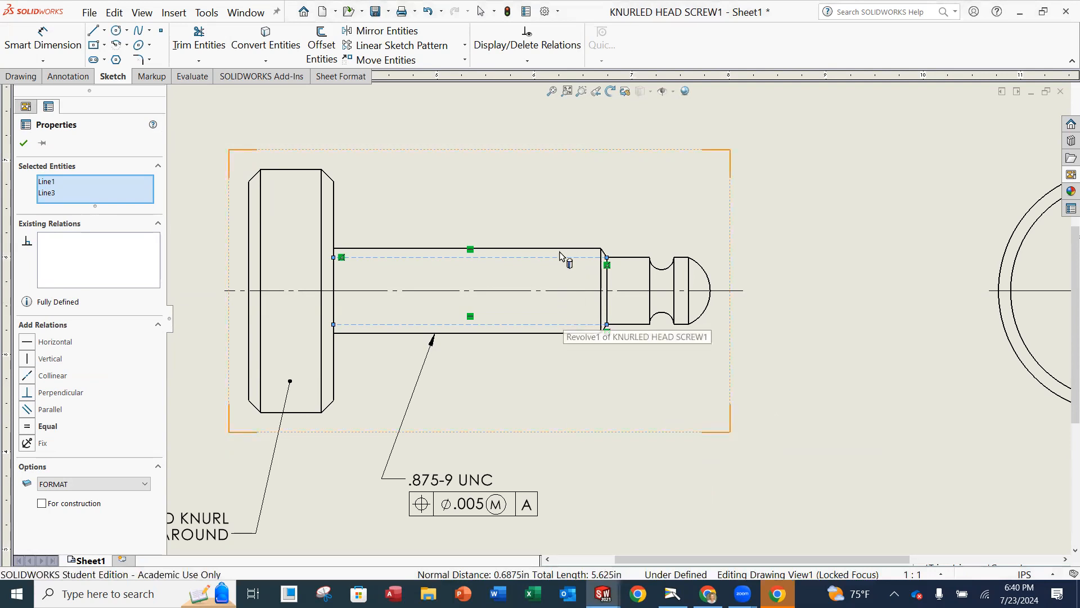
click(24, 143)
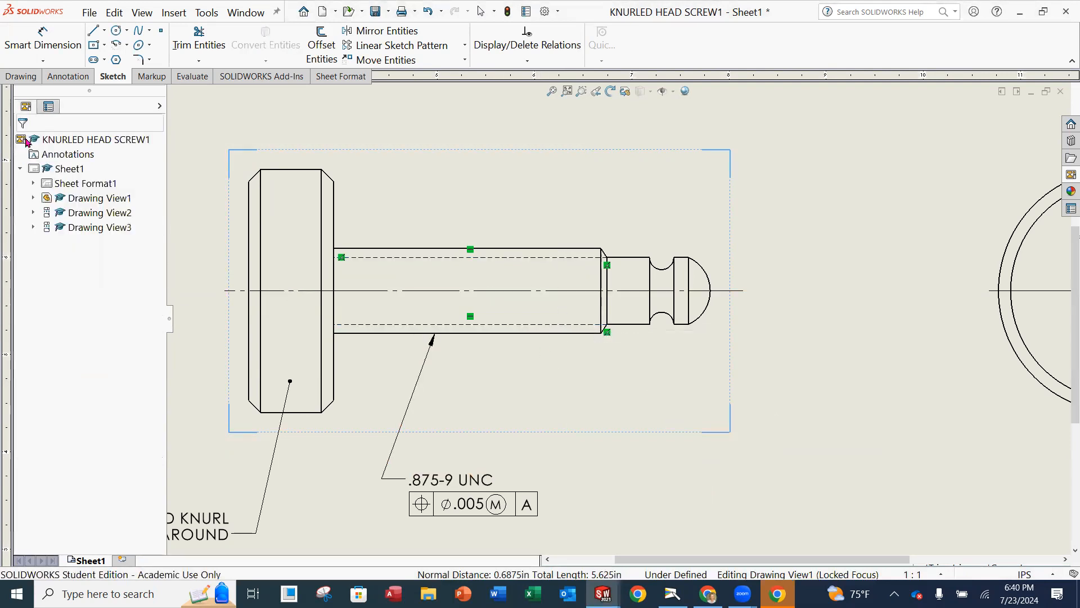
click(667, 219)
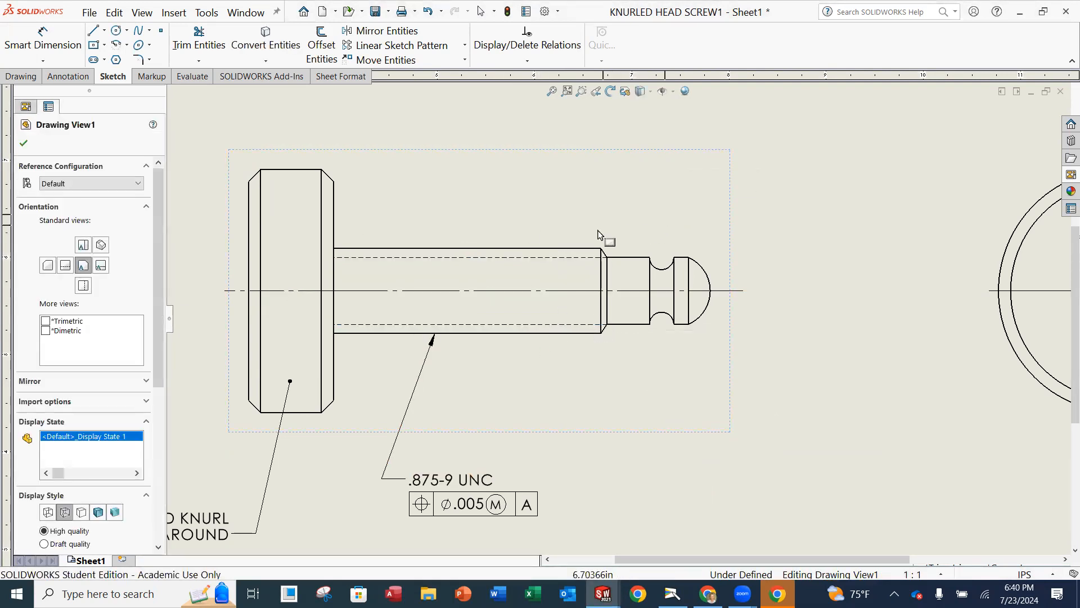
Step: Delete the upper and lower dashed thread lines from the shank
click(565, 258)
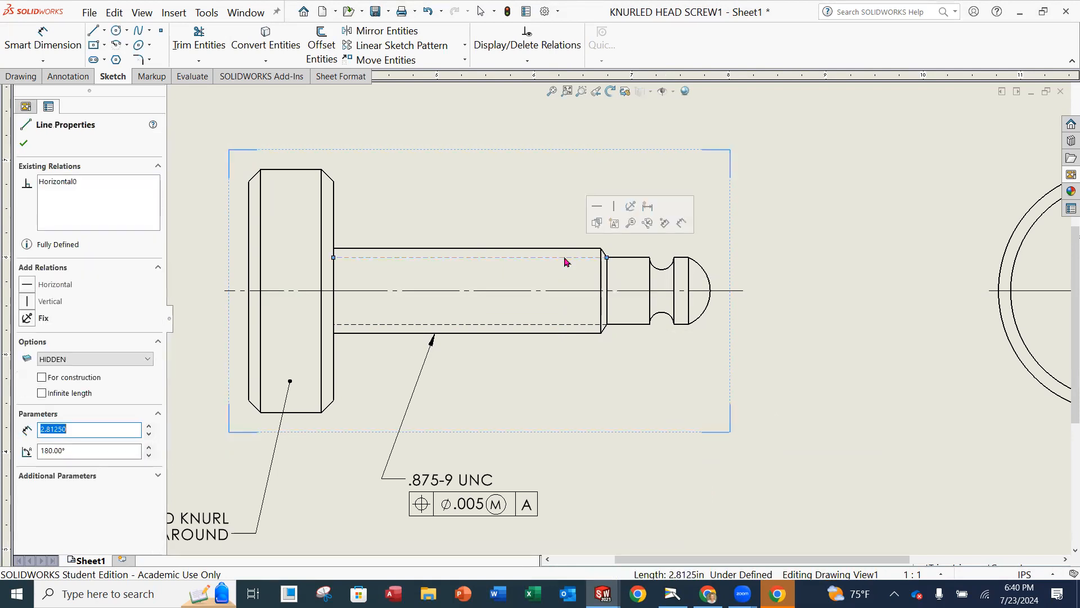
key(Delete)
click(564, 324)
key(Delete)
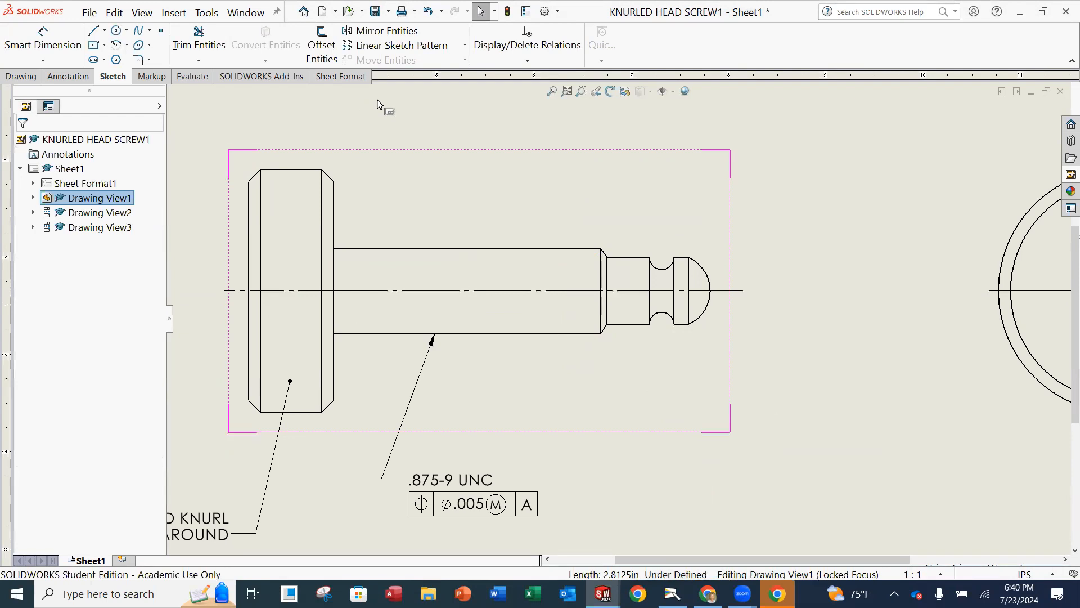
Step: Sketch a horizontal thread line about 2.81 in long on the HIDDEN layer, from the end chamfer's upper inner corner to the head's face
click(94, 31)
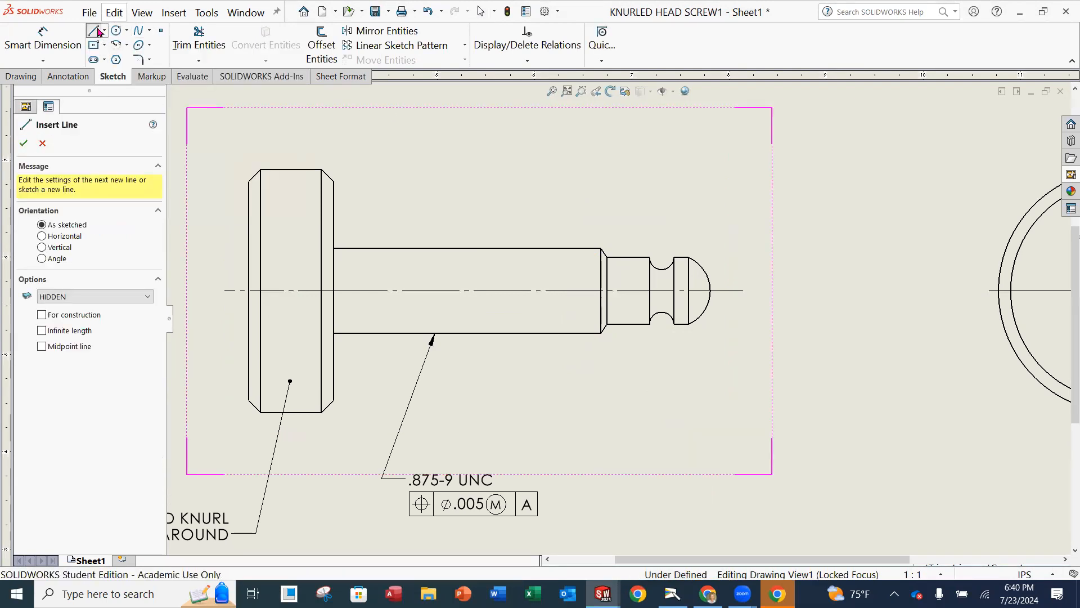
key(Escape)
click(96, 31)
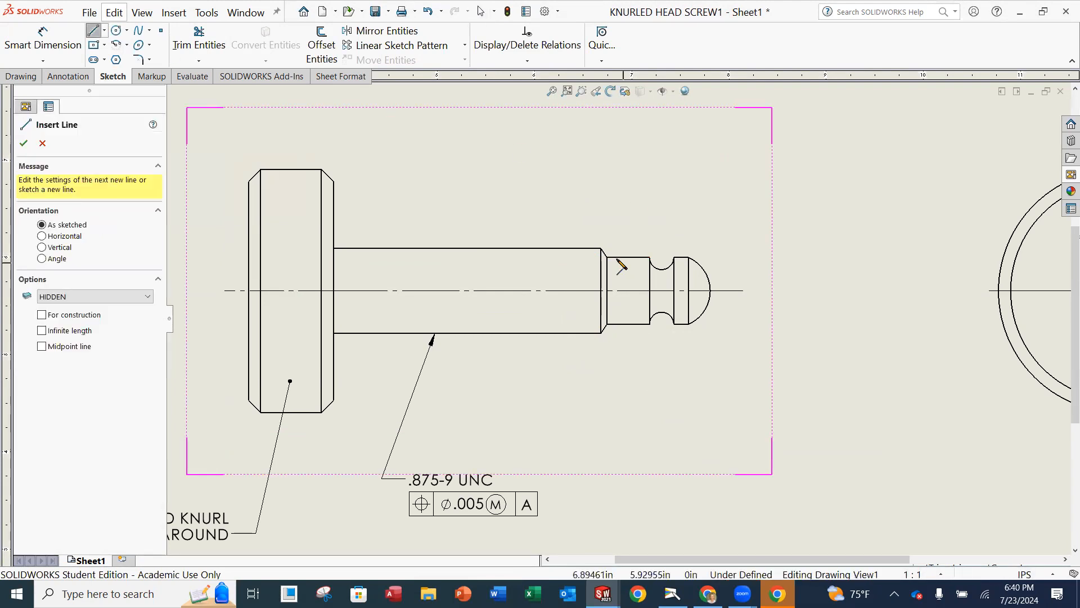
click(606, 257)
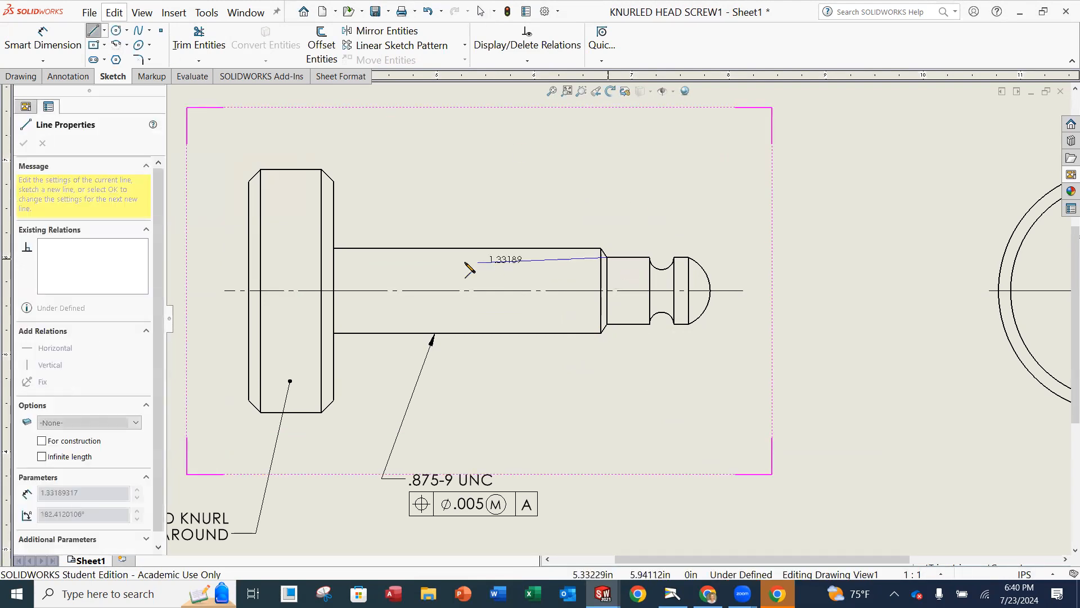
click(333, 257)
key(Escape)
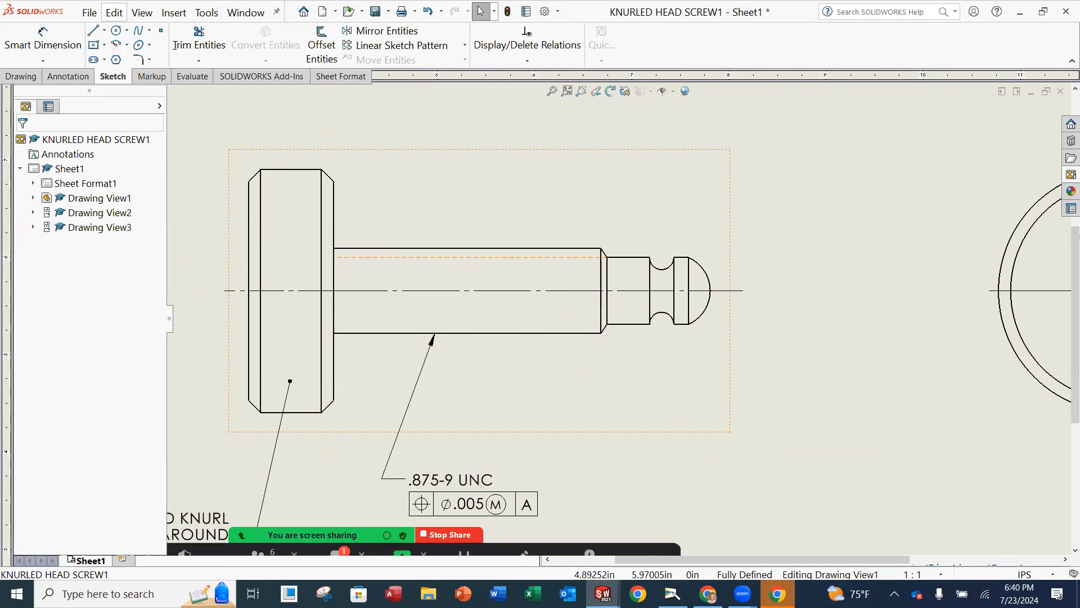
Step: Change the layer of the upper thread line on the shank to FORMAT
click(428, 258)
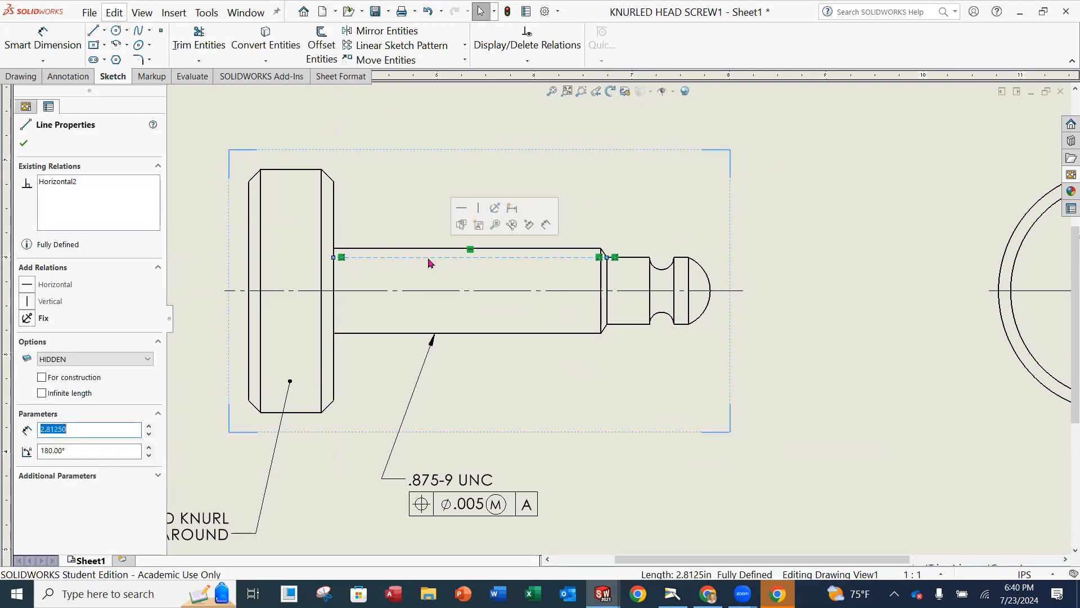
right_click(429, 259)
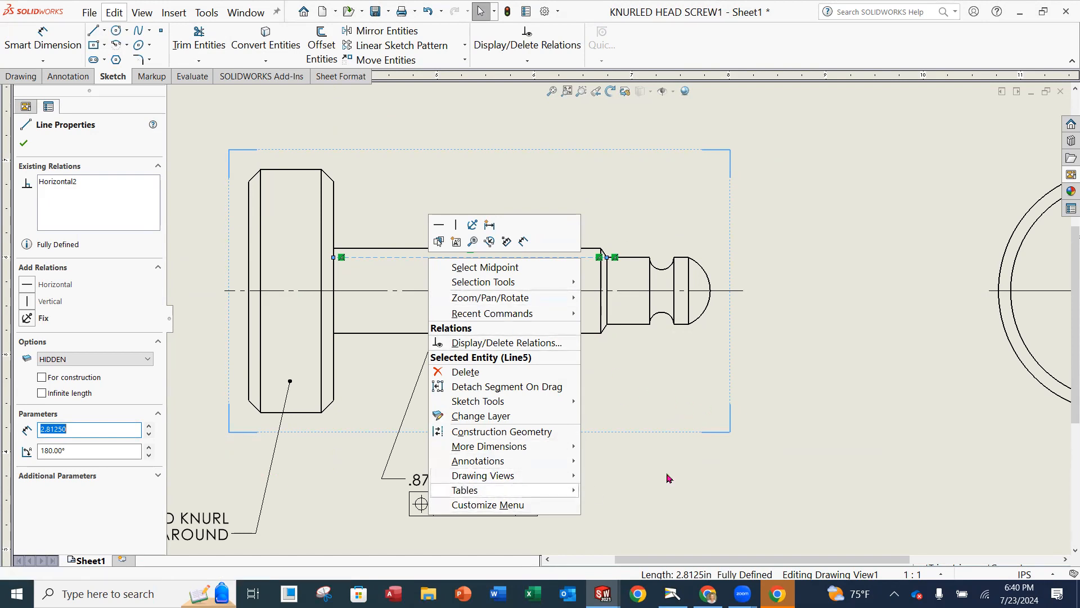
click(668, 450)
click(666, 387)
right_click(527, 258)
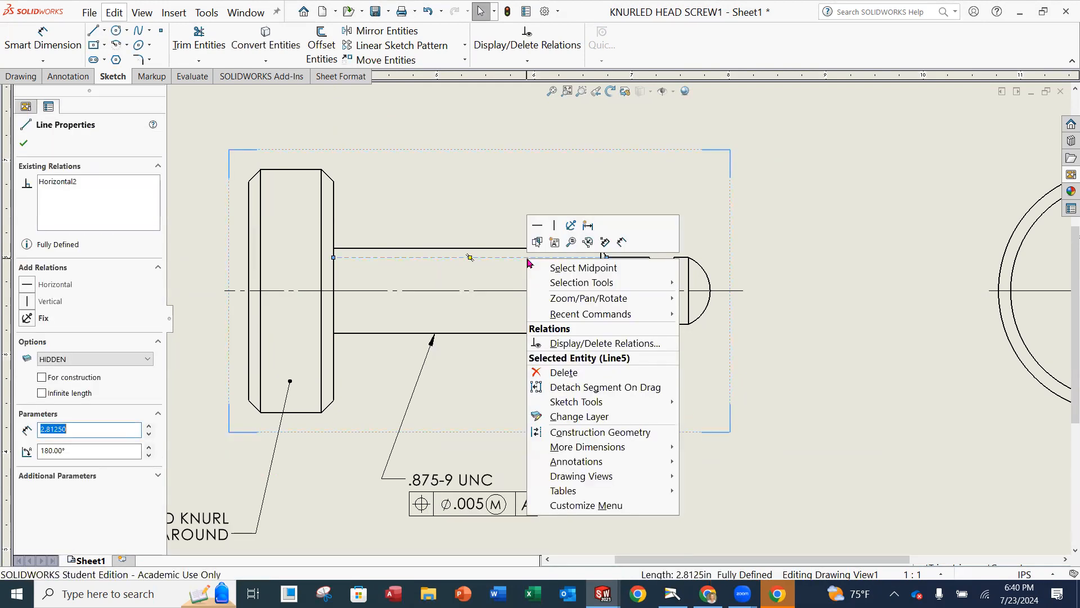
mouse_move(602, 482)
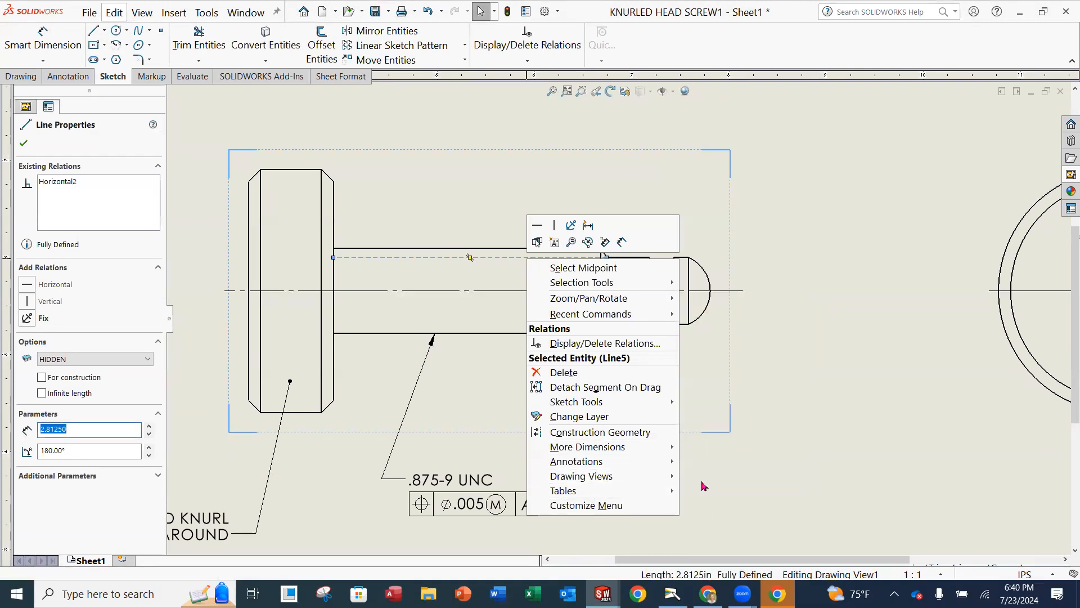
click(609, 416)
click(716, 382)
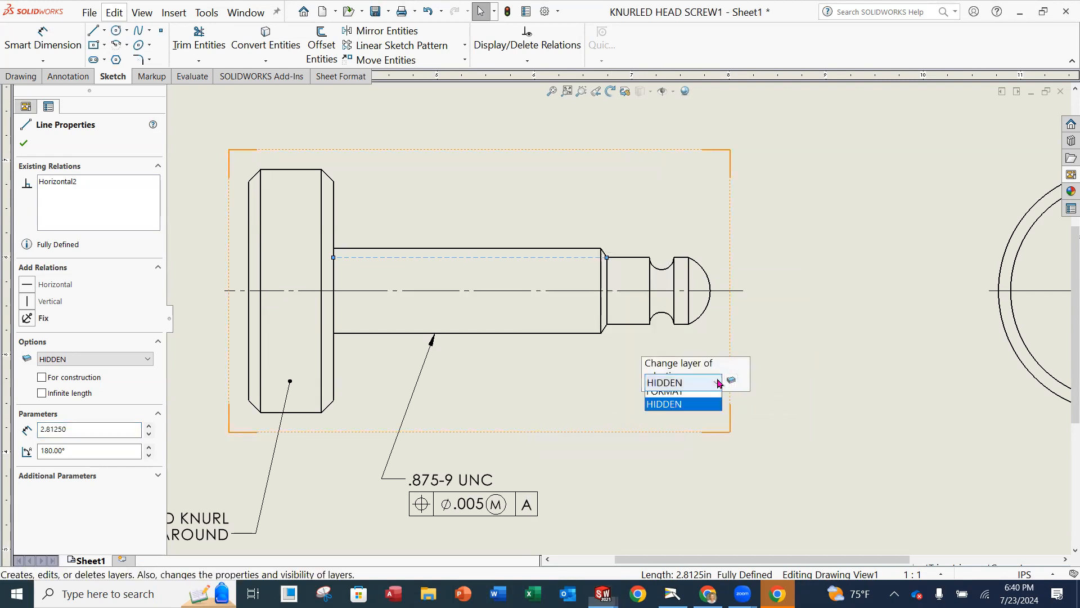
click(683, 425)
click(521, 221)
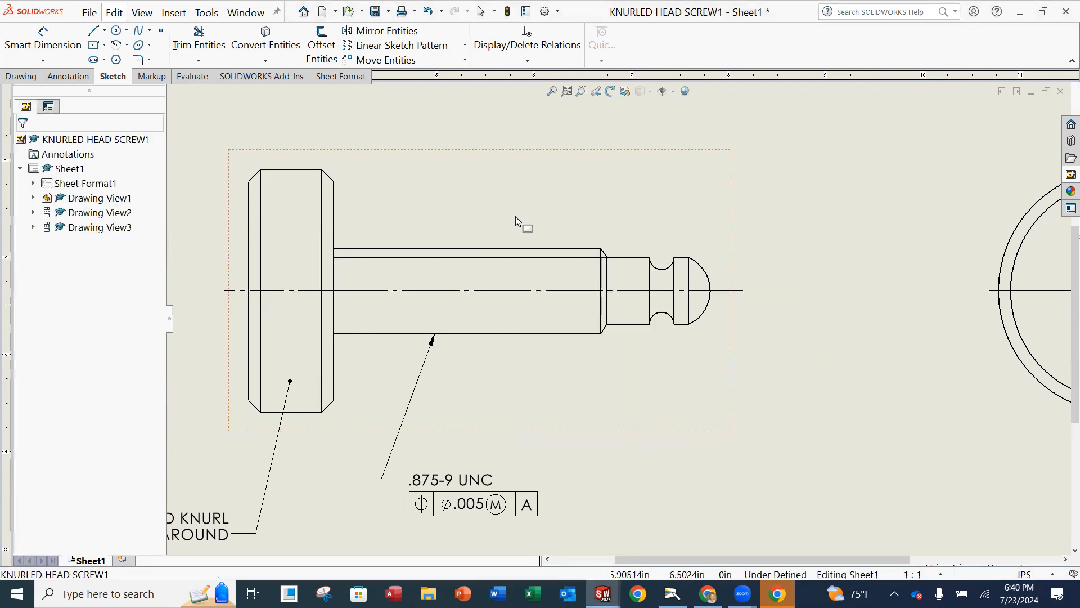
Step: Delete the upper thread line and redraw it horizontally, about 2.81 in long, from the end chamfer's upper inner corner to the head's face
click(504, 258)
key(Delete)
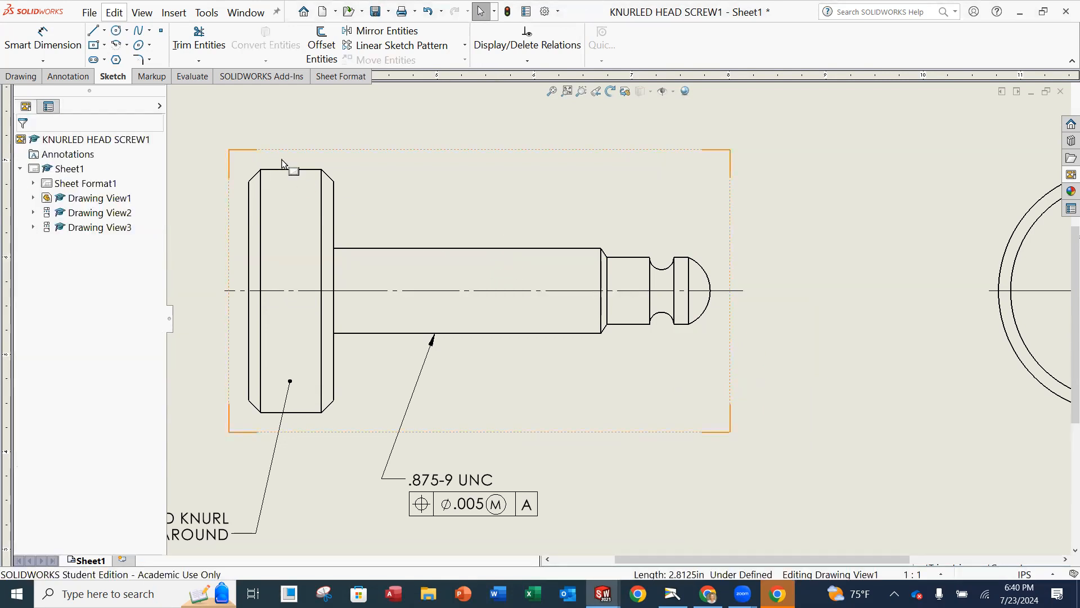
click(94, 31)
drag(607, 257, 333, 257)
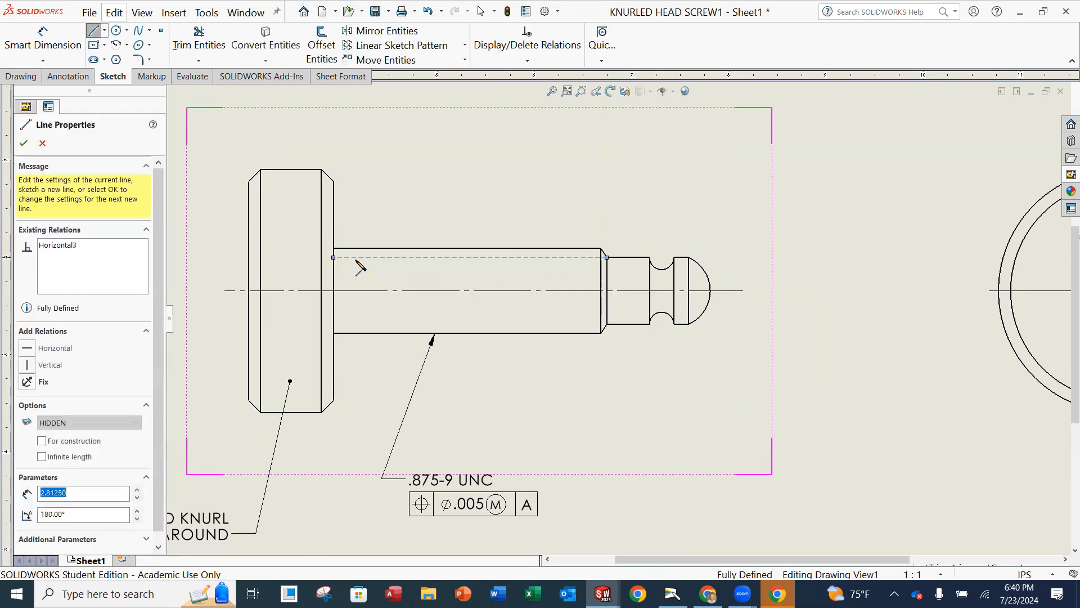
key(Escape)
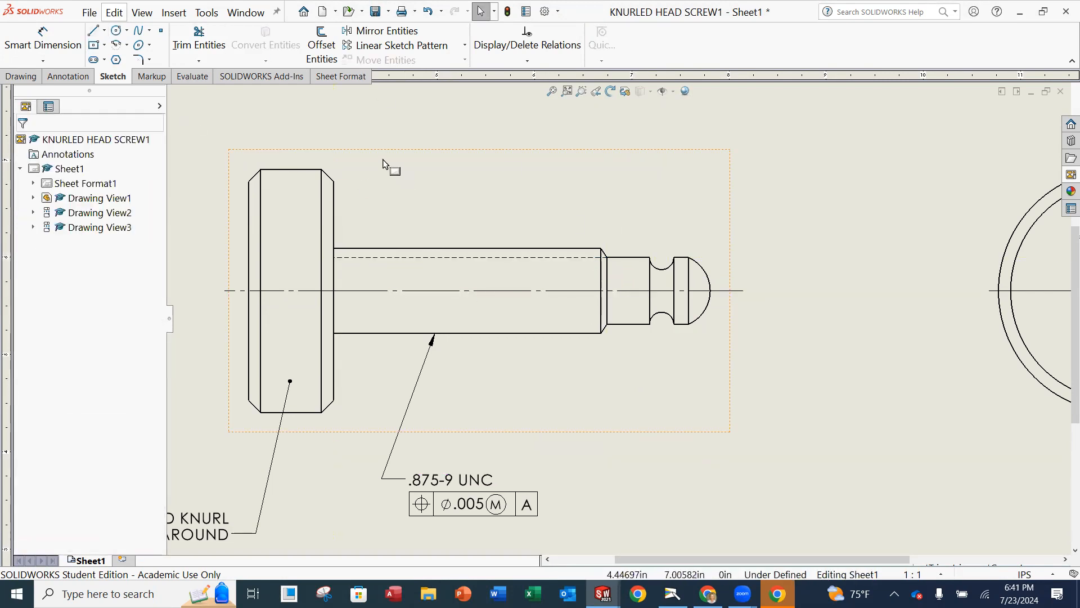
Step: Sketch a horizontal lower thread line about 2.81 in long from the end chamfer's lower inner corner to the head's face
click(92, 33)
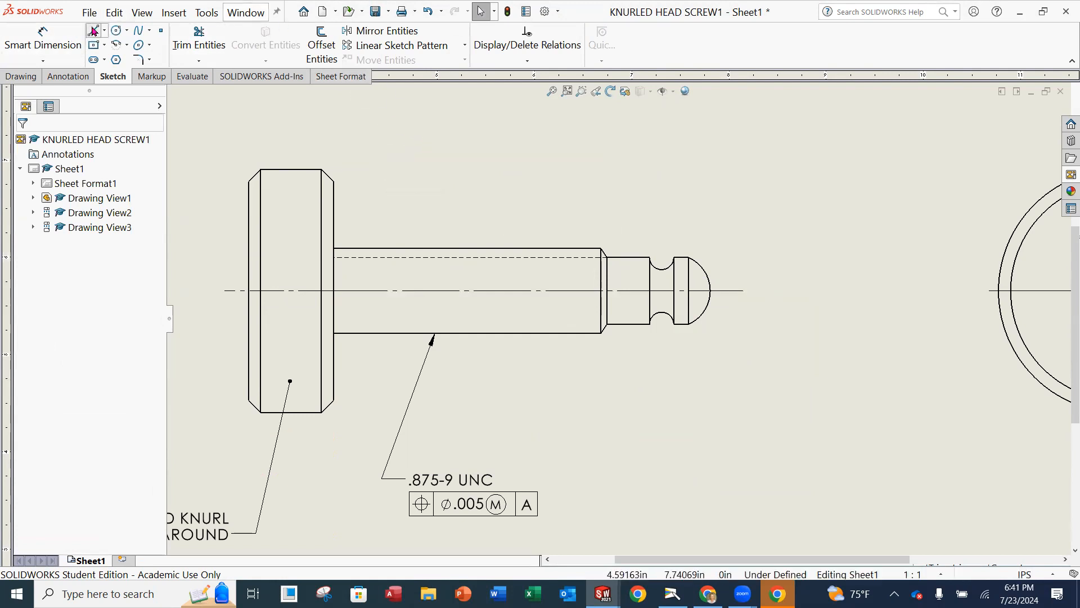
click(607, 325)
click(334, 325)
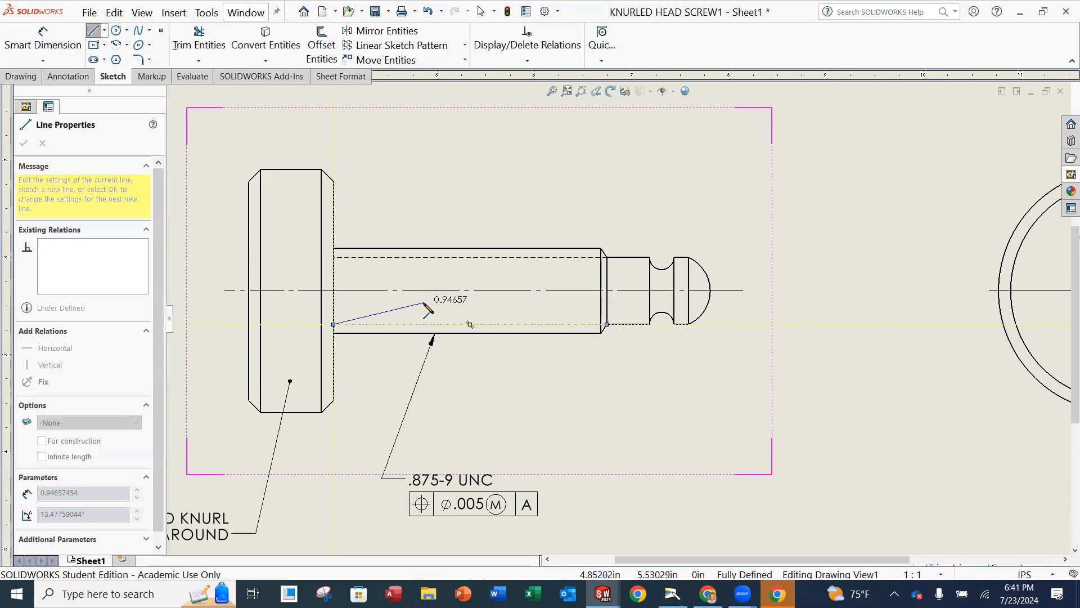
key(Escape)
Step: Select the upper and lower thread lines on the shank and create a new layer named HIDDEN1 with the Dashed line style
click(526, 258)
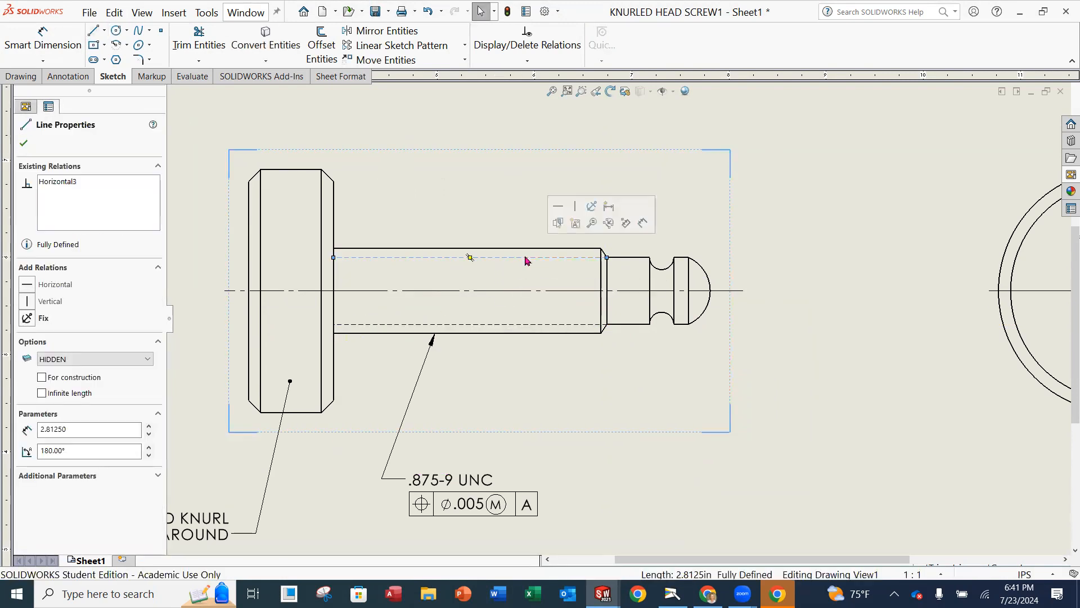
click(571, 326)
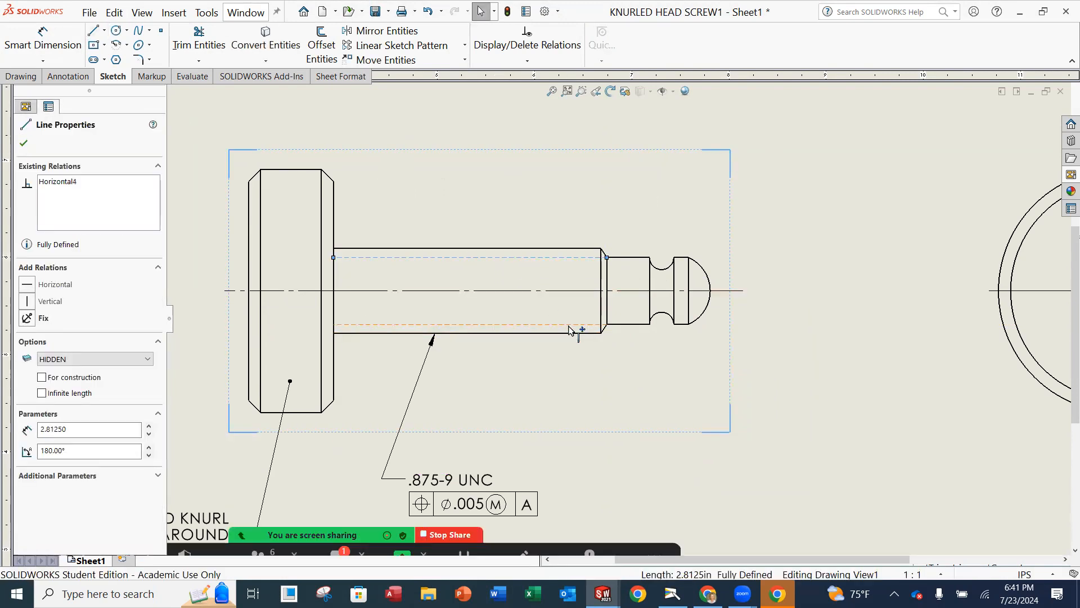
ctrl+click(569, 326)
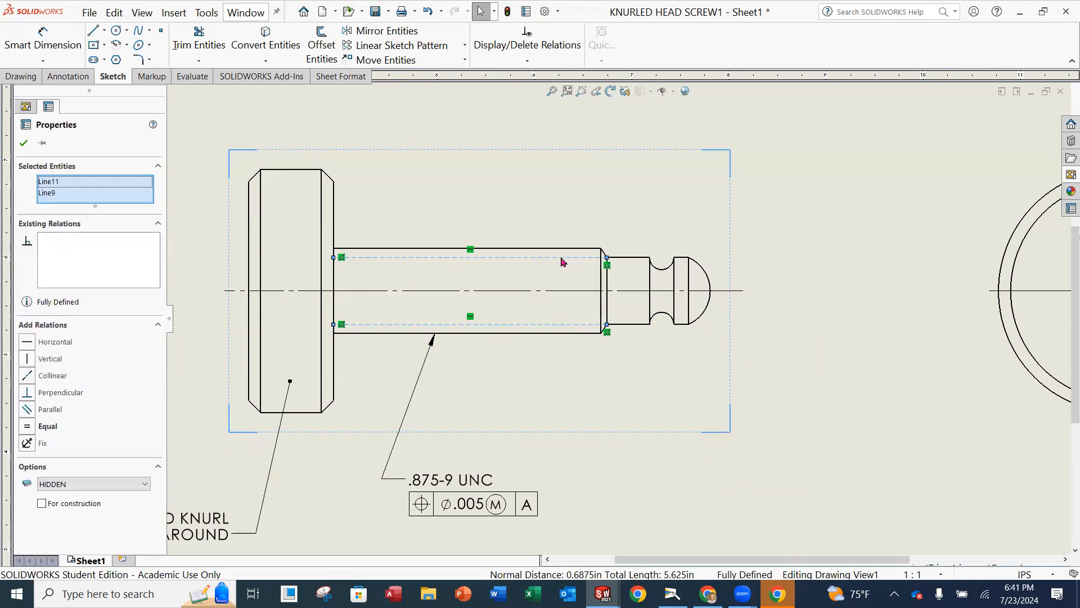
right_click(562, 261)
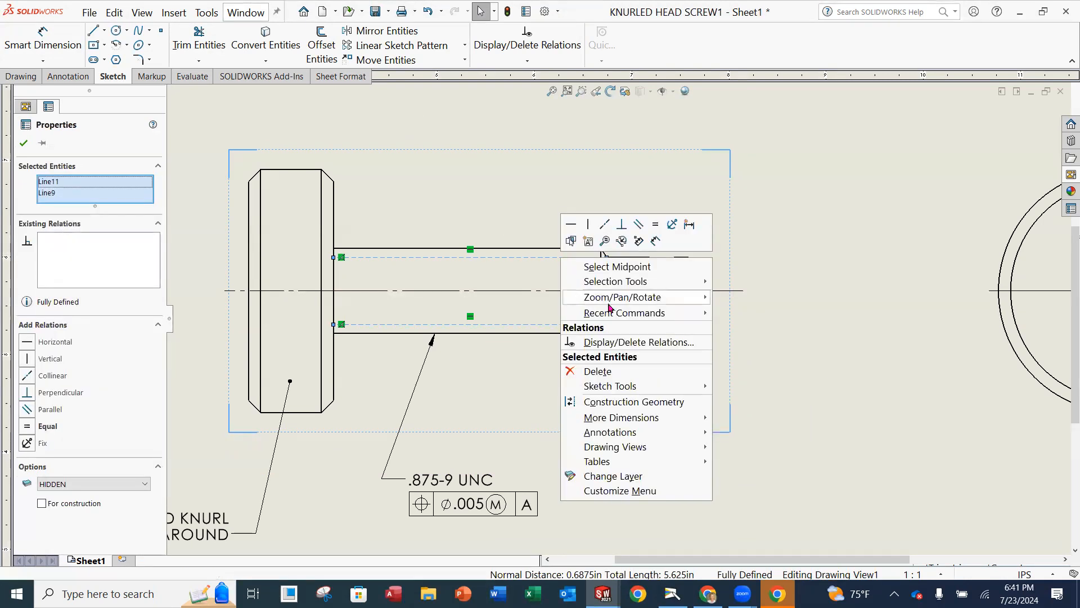
click(626, 477)
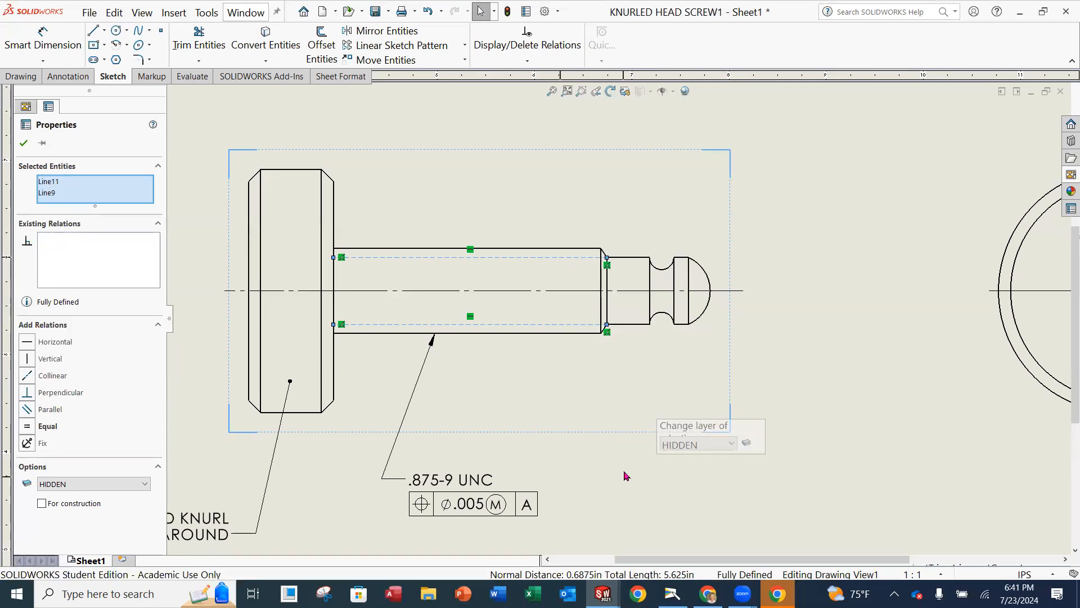
click(746, 446)
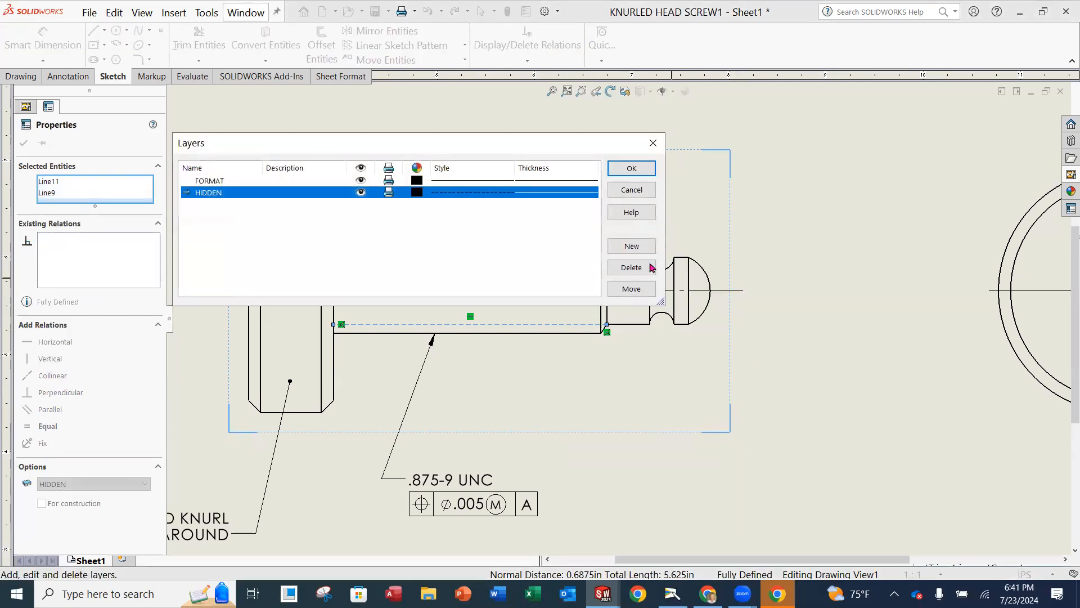
click(631, 245)
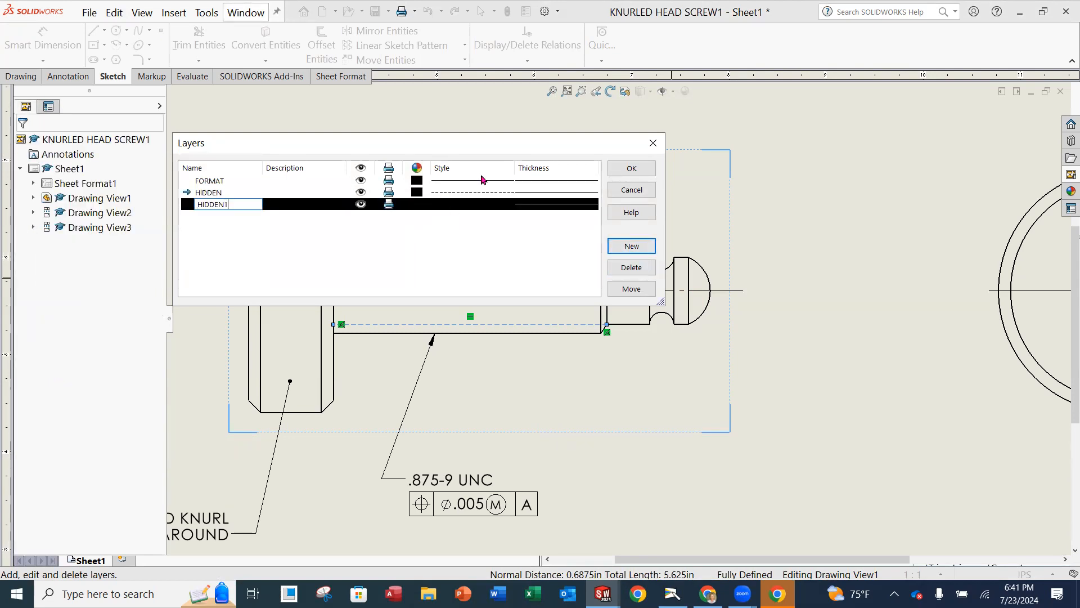
click(455, 206)
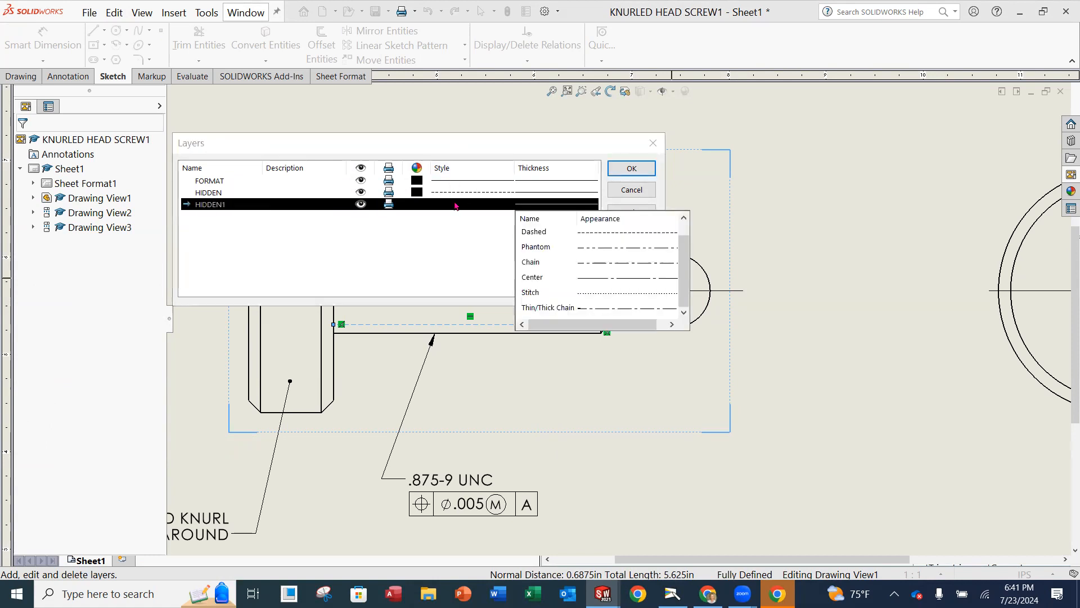
click(591, 237)
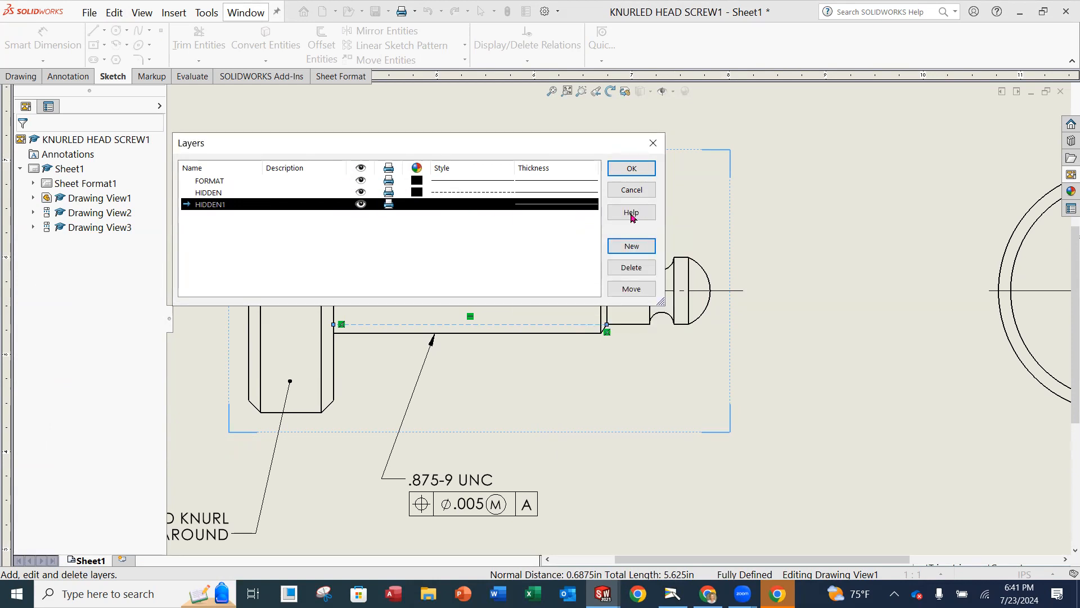
click(631, 169)
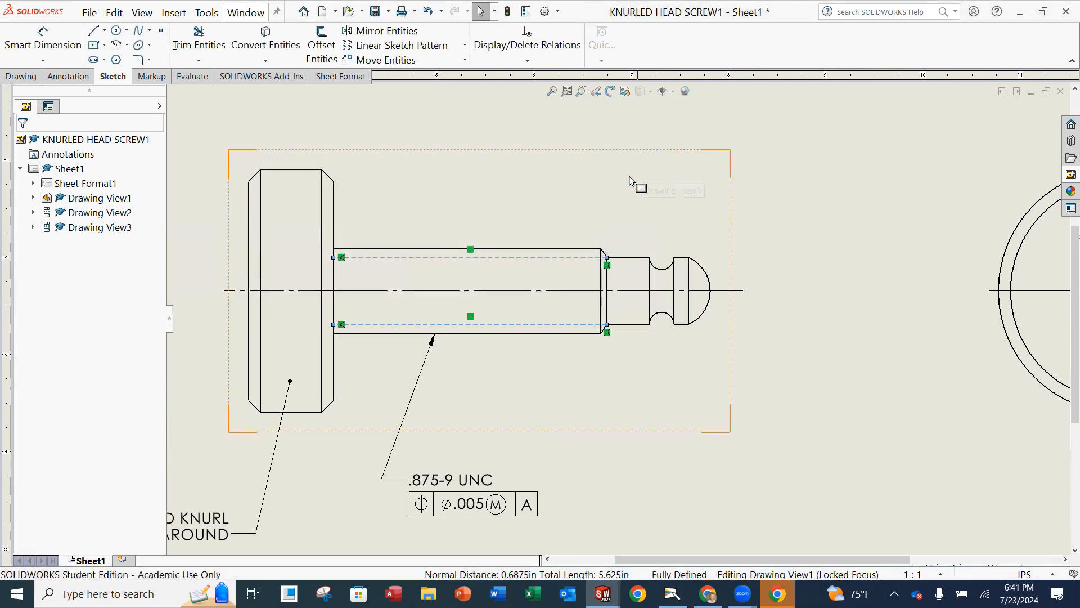
Step: Assign the upper and lower thread lines on the shank to the HIDDEN1 layer
right_click(573, 260)
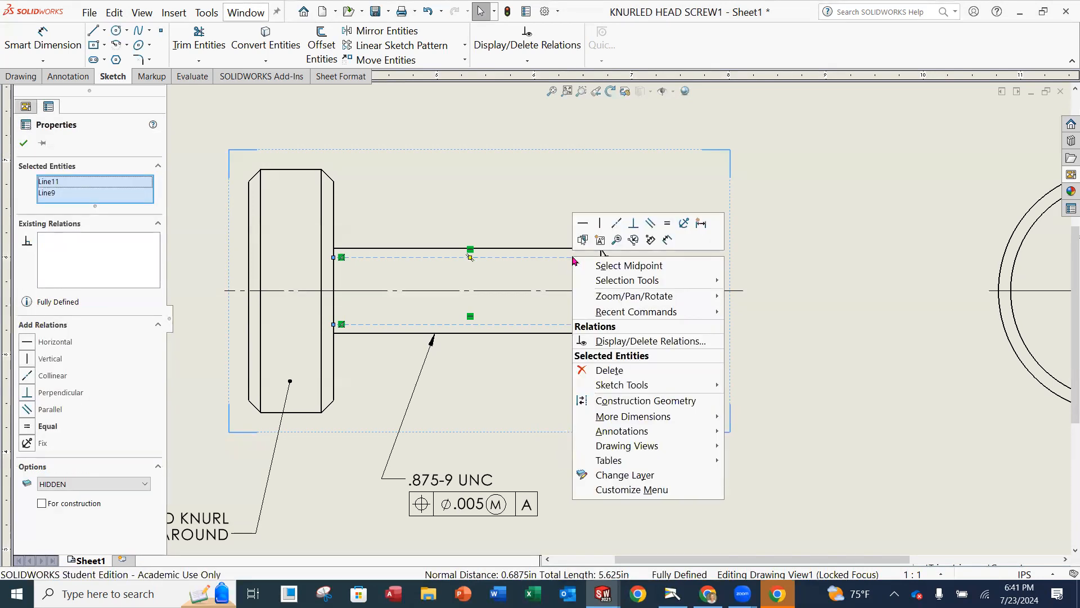
click(600, 474)
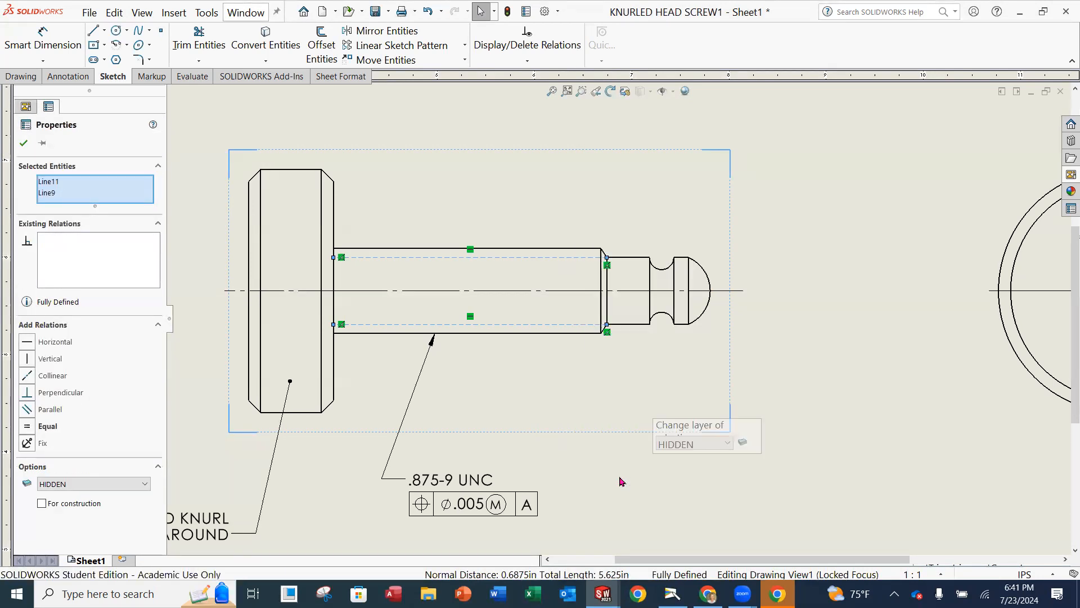
click(729, 444)
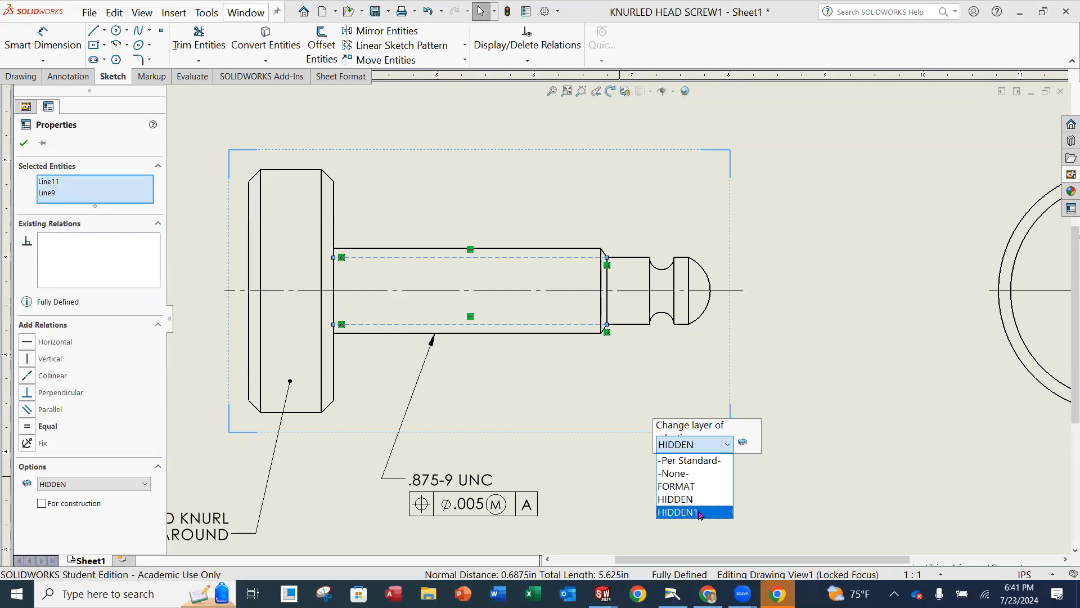
click(700, 513)
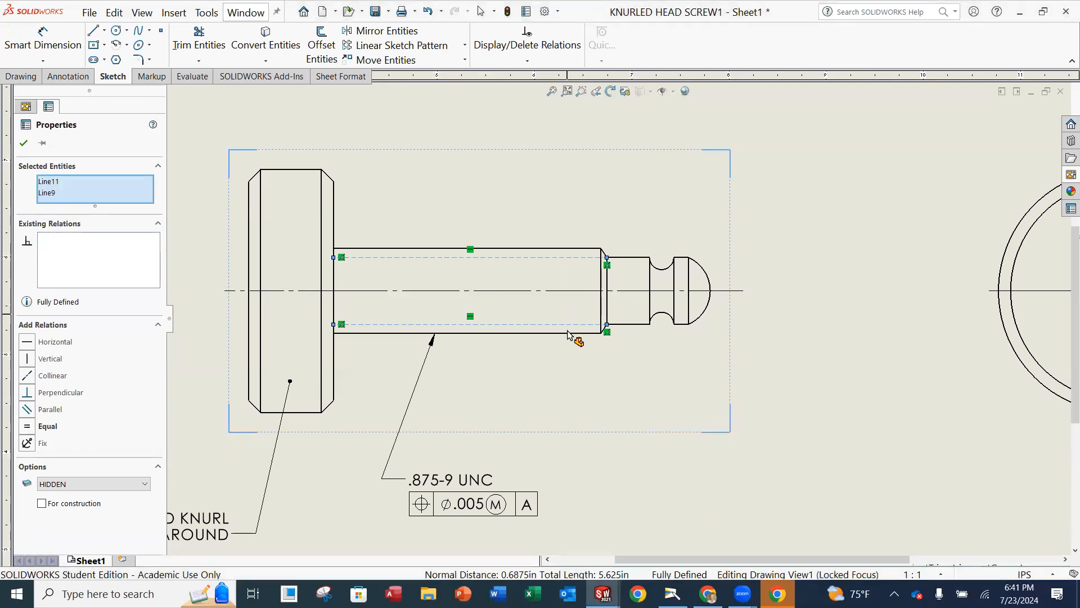
key(Escape)
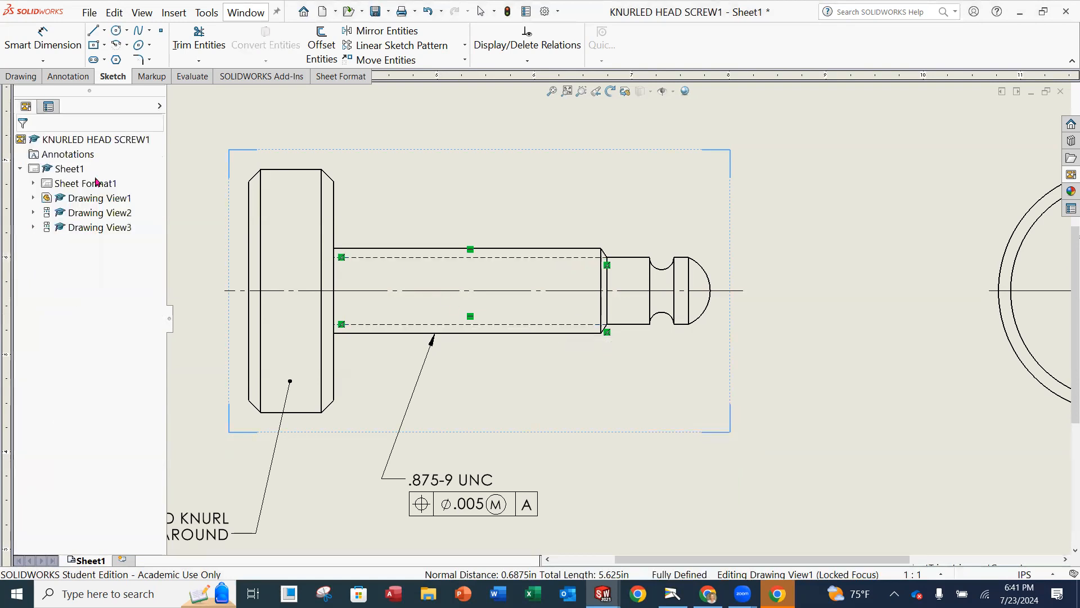
click(614, 406)
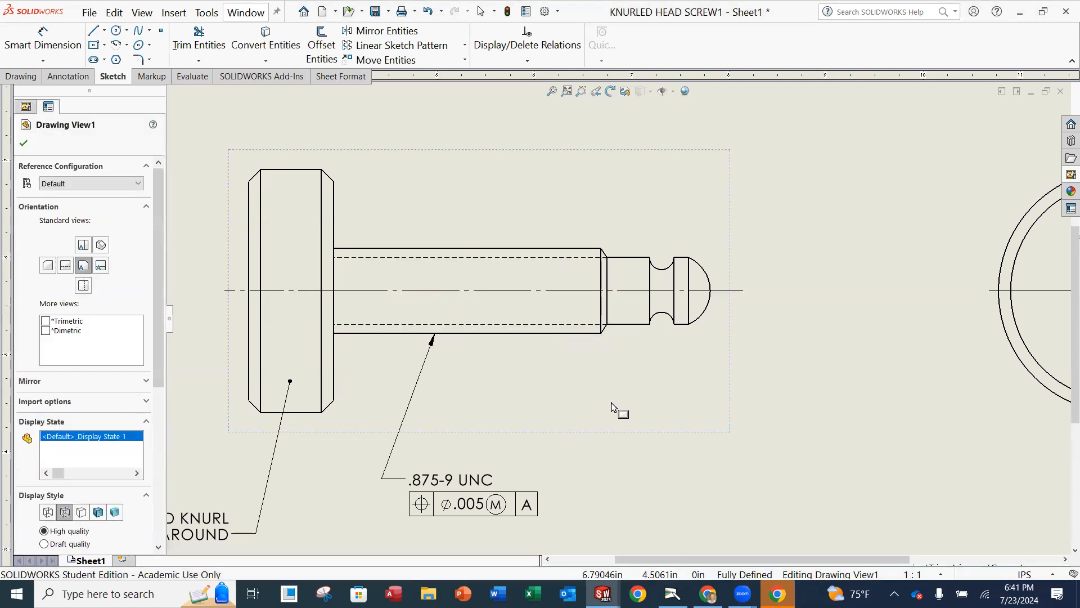
key(Escape)
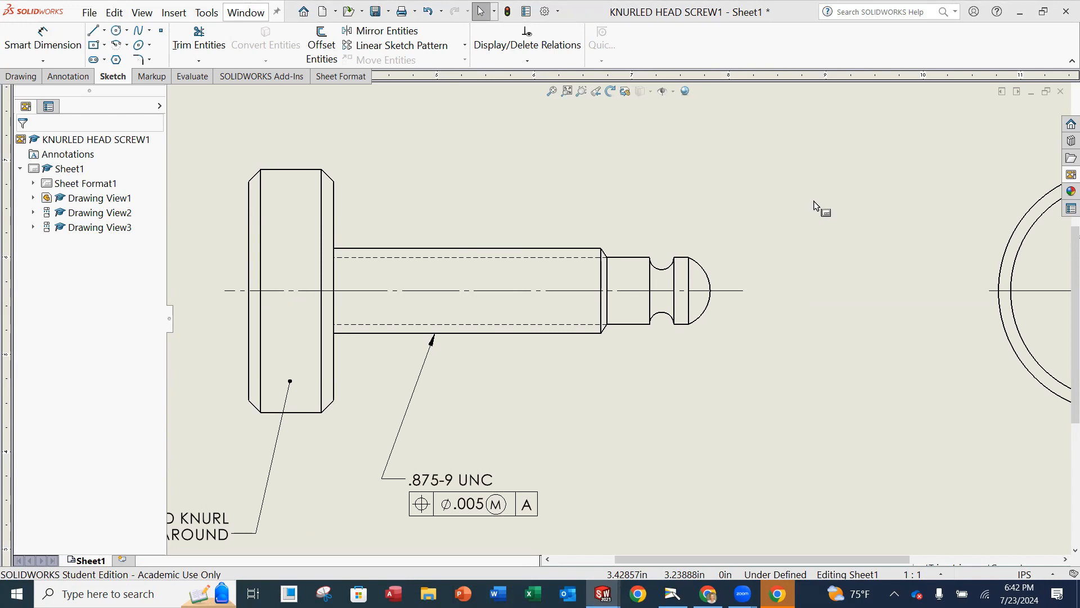
Step: Check the reference print and dimension the knurled head's outside diameter, placing it beyond the head's outer face in the front view
click(858, 208)
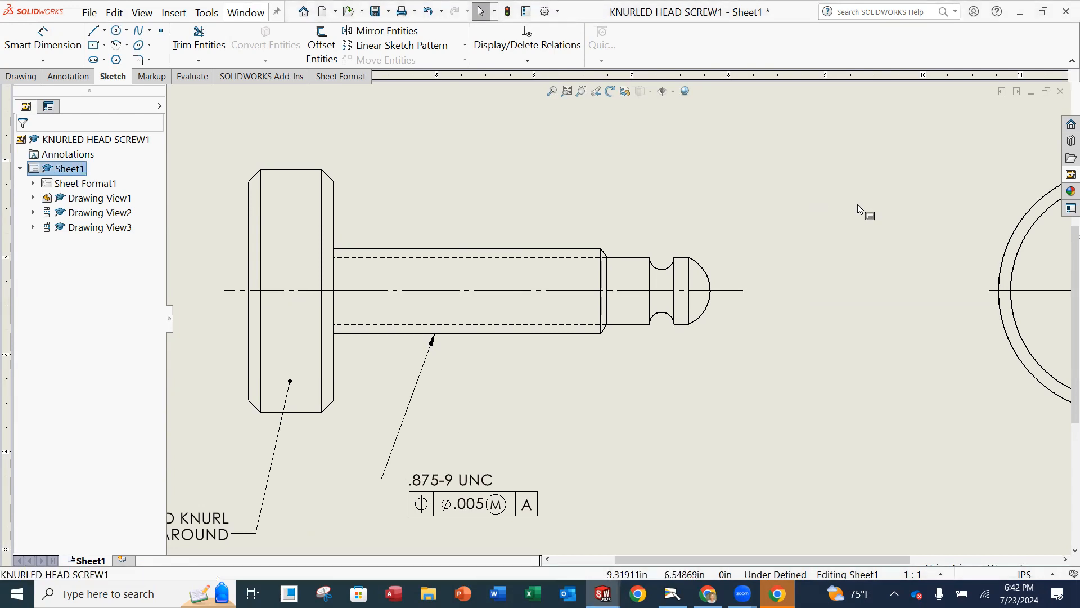
scroll(574, 400, up, 3)
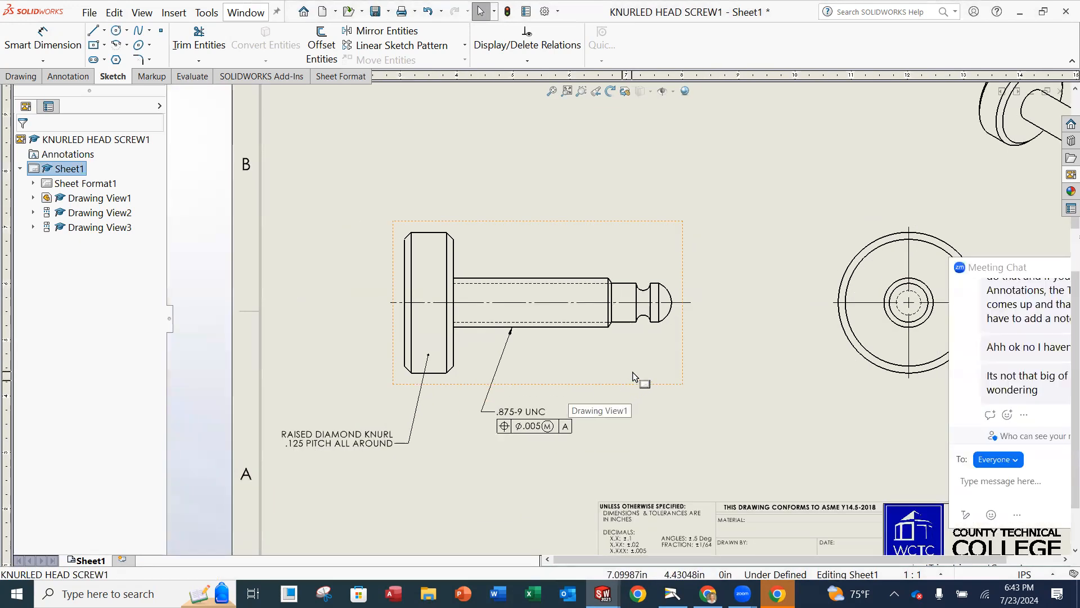
middle_drag(632, 372, 656, 378)
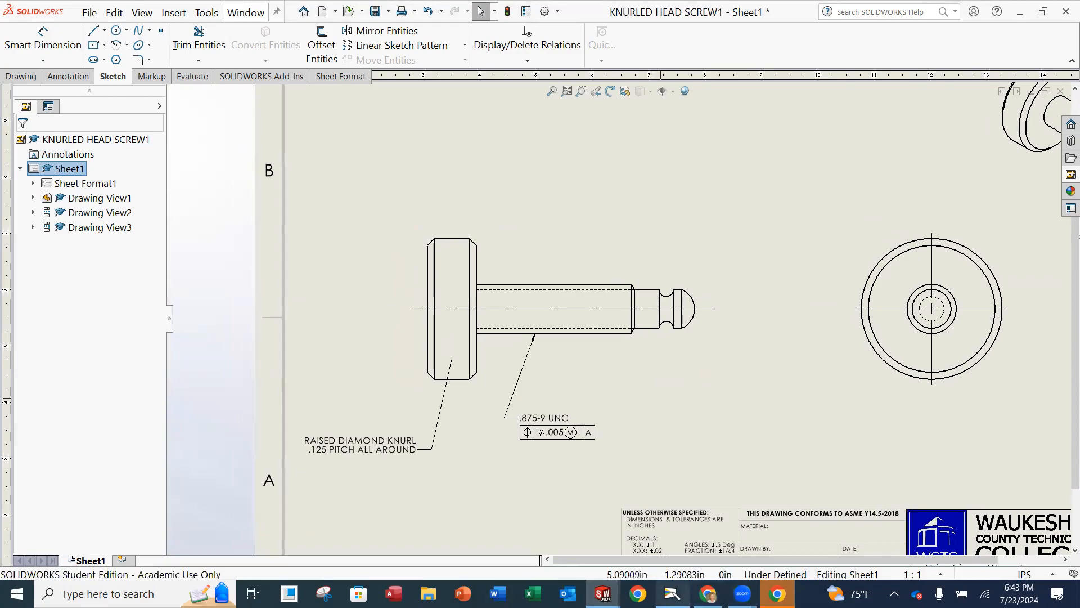
click(672, 594)
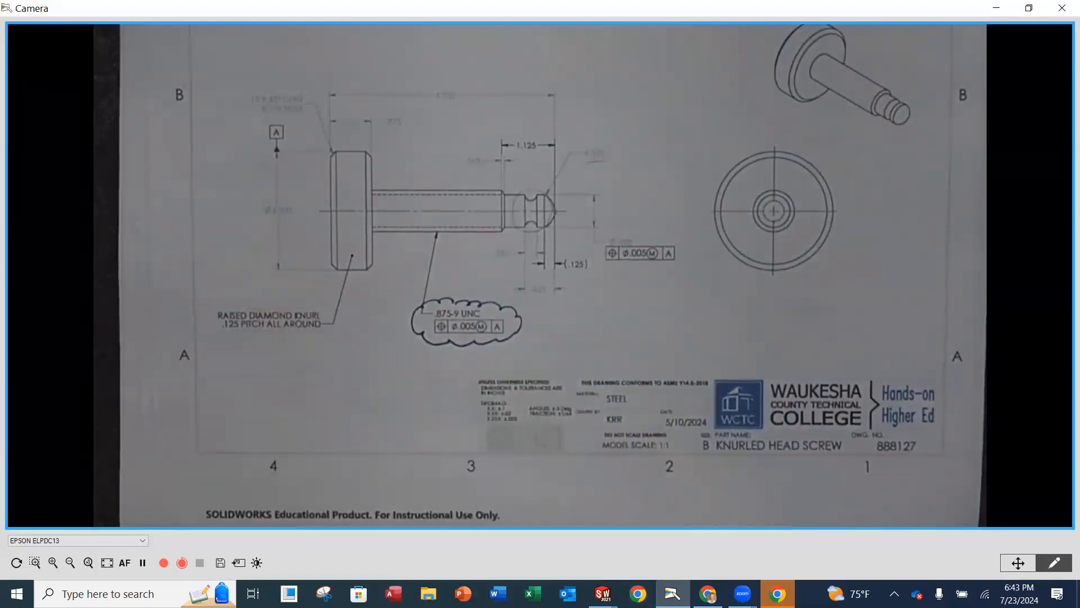
click(602, 593)
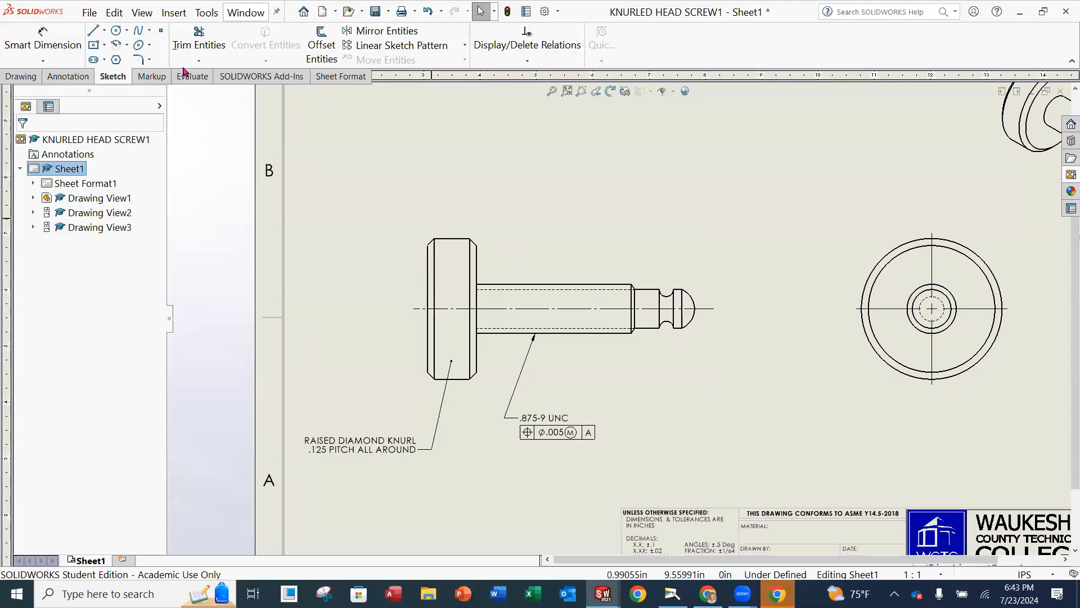
click(58, 45)
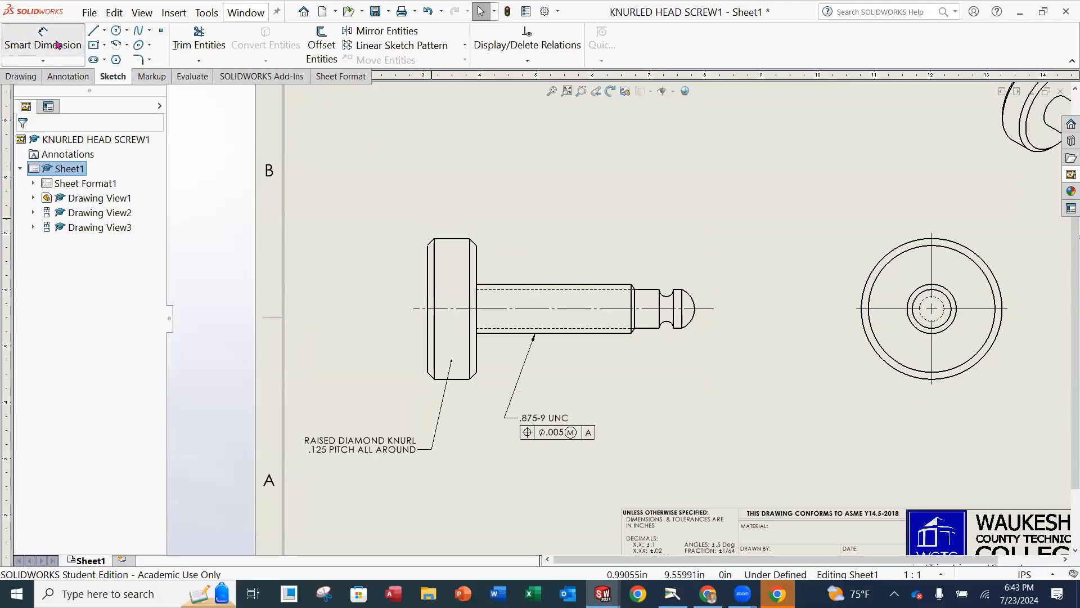
click(456, 239)
click(453, 378)
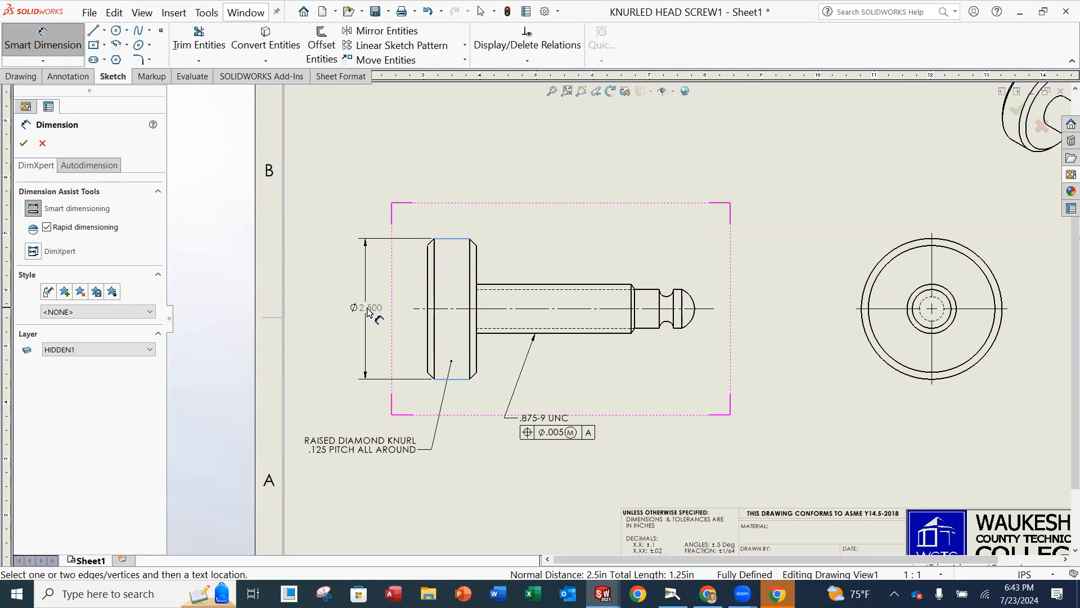
click(369, 313)
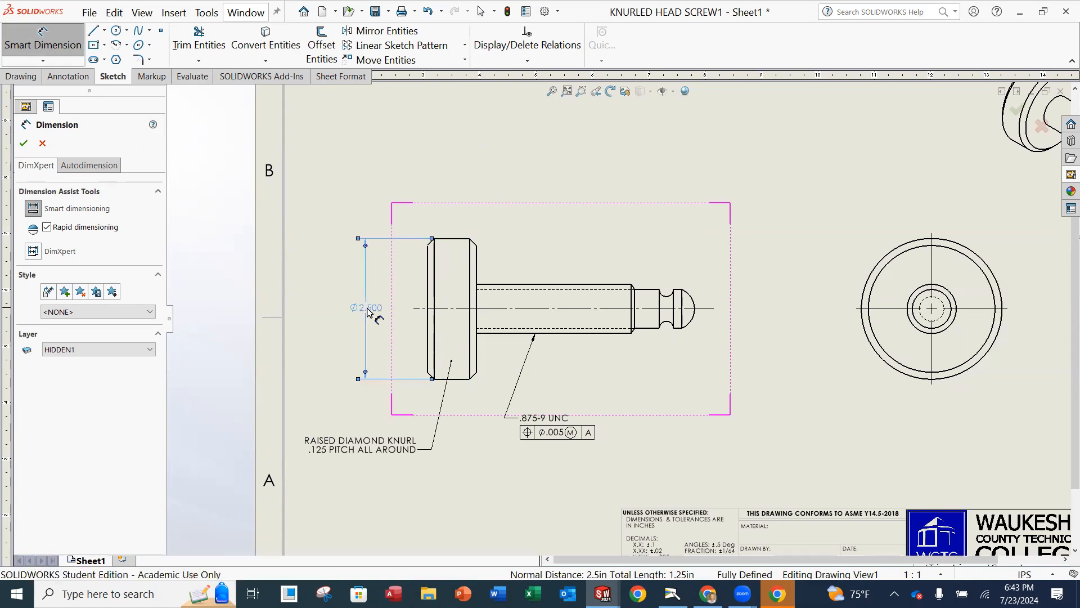
click(23, 143)
Step: Attach datum feature symbol A to the upper extension line of the head diameter dimension
click(68, 76)
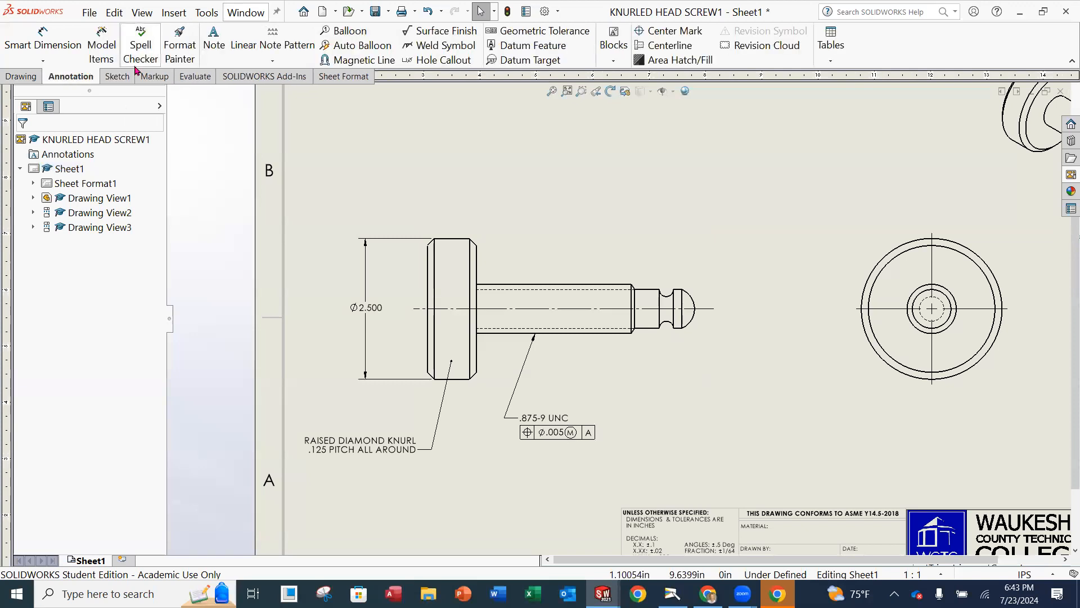
click(528, 46)
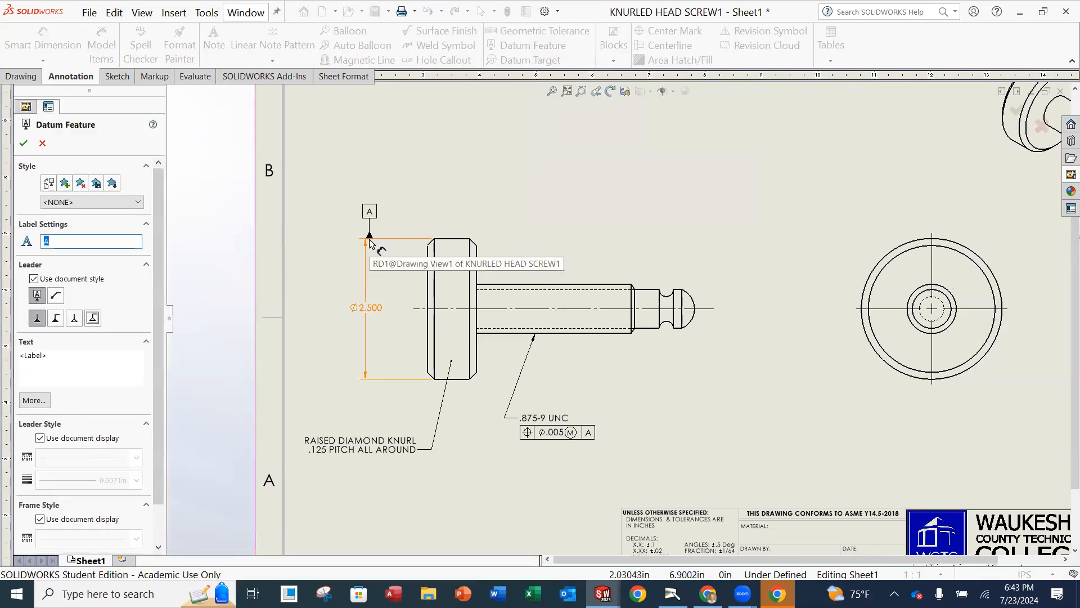
click(369, 241)
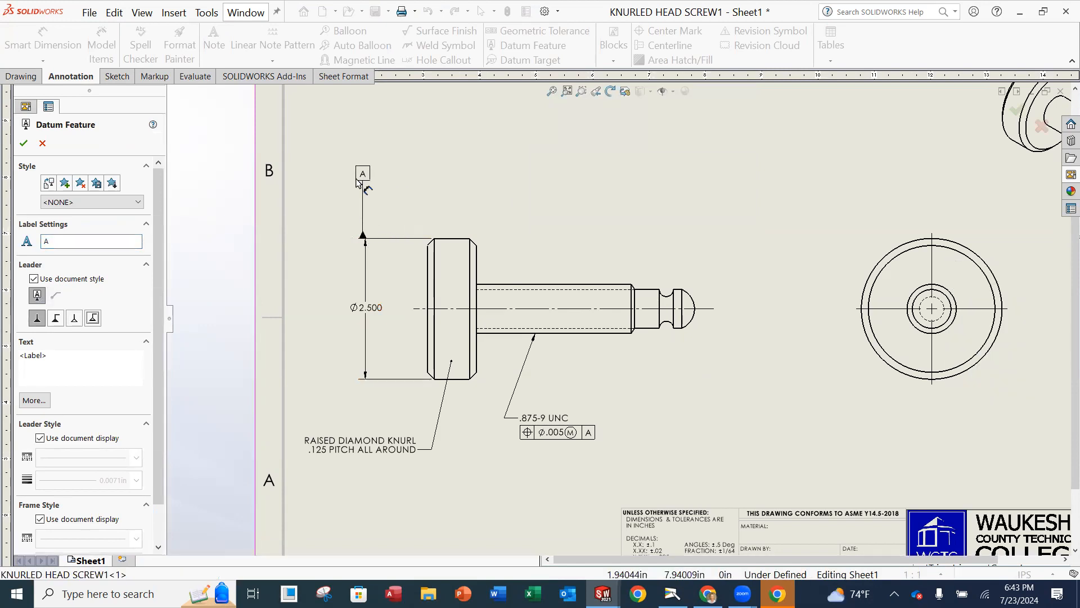
scroll(363, 189, down, 3)
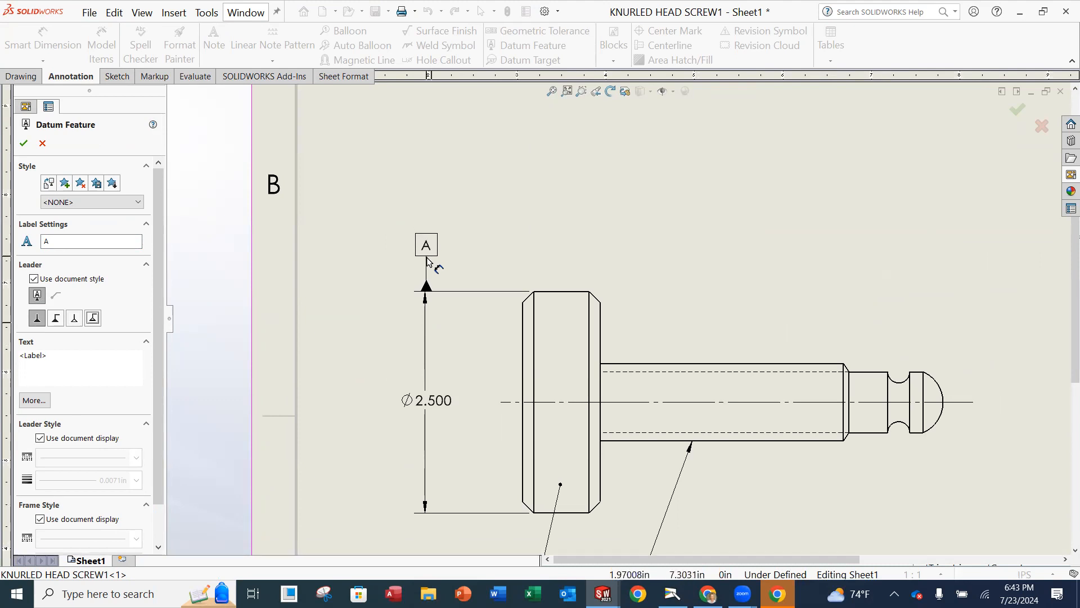
click(426, 265)
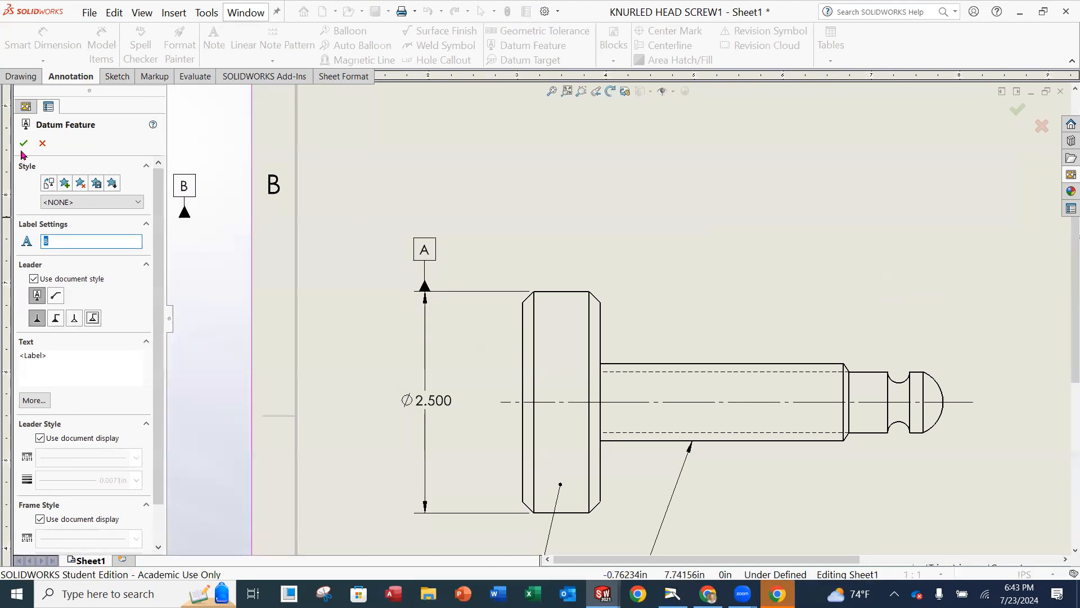
key(Escape)
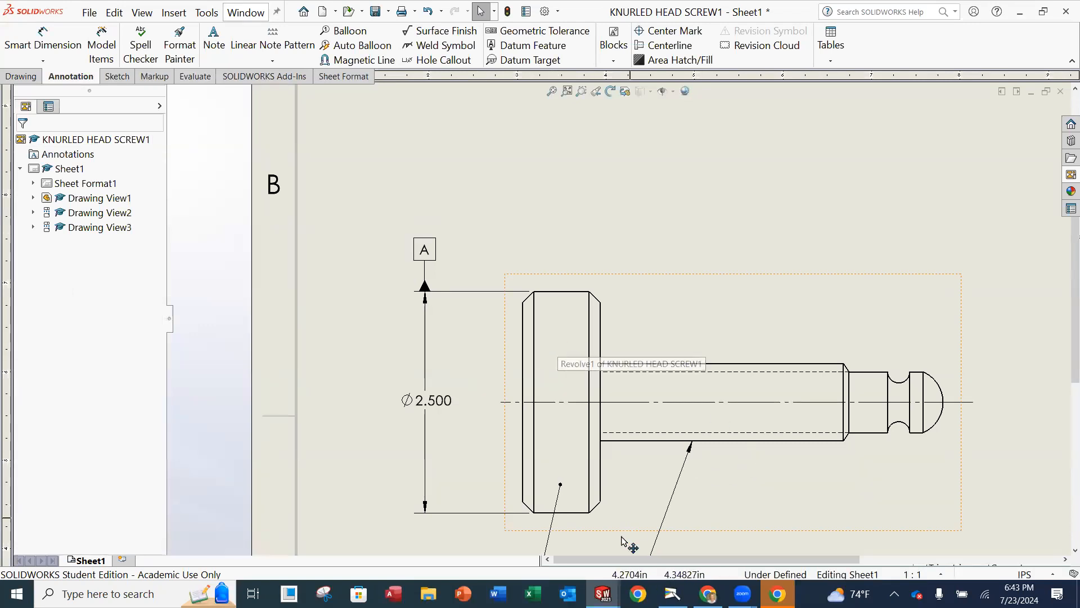
Step: Move datum symbol A along the extension line toward the head and back over the diameter's dimension line
scroll(490, 329, down, 3)
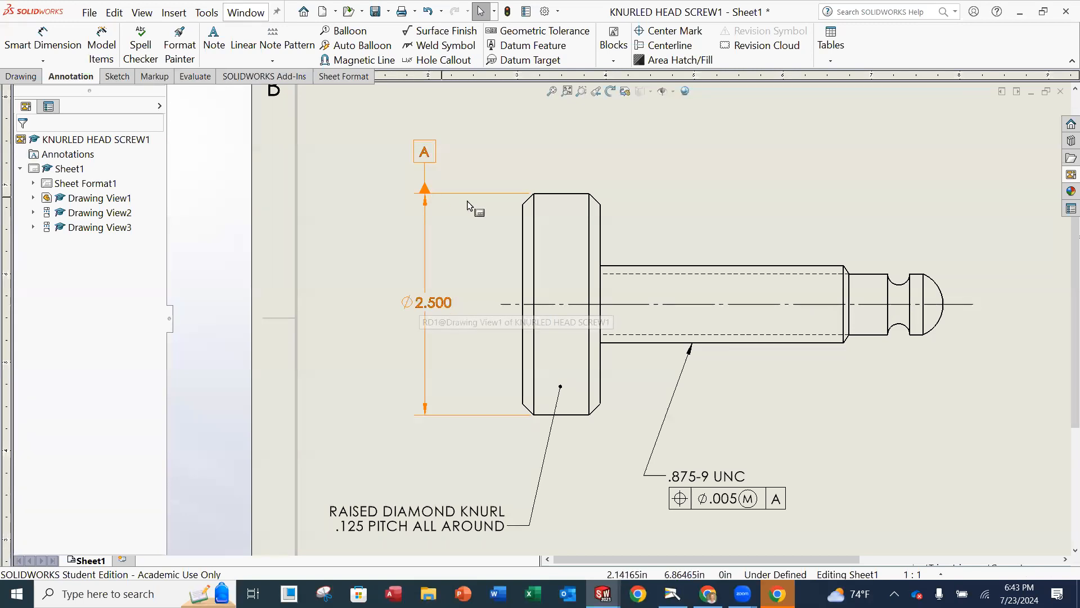
drag(428, 157, 461, 153)
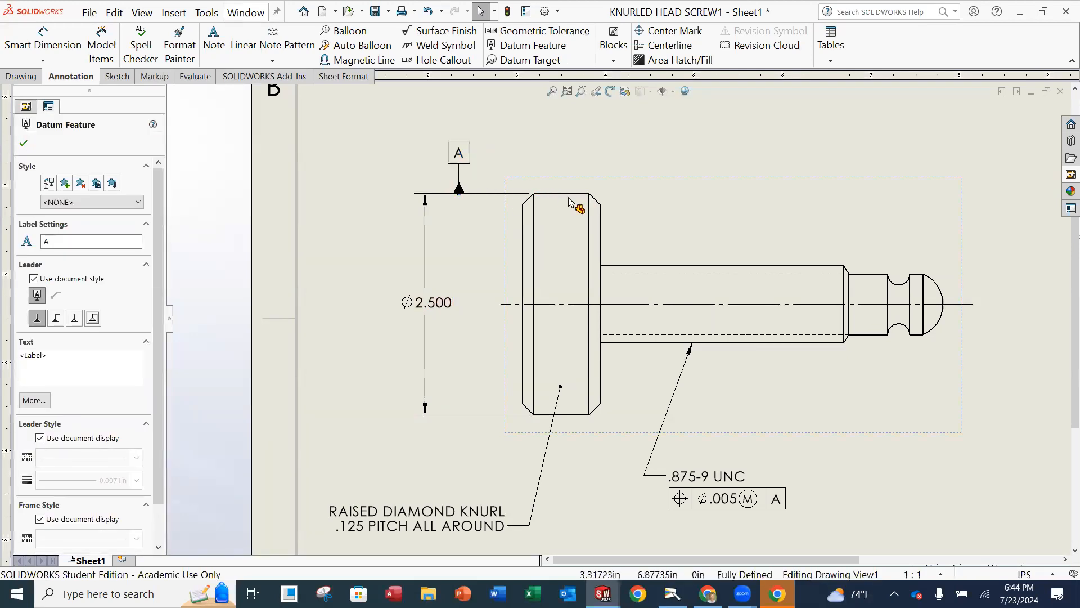
drag(461, 154, 427, 153)
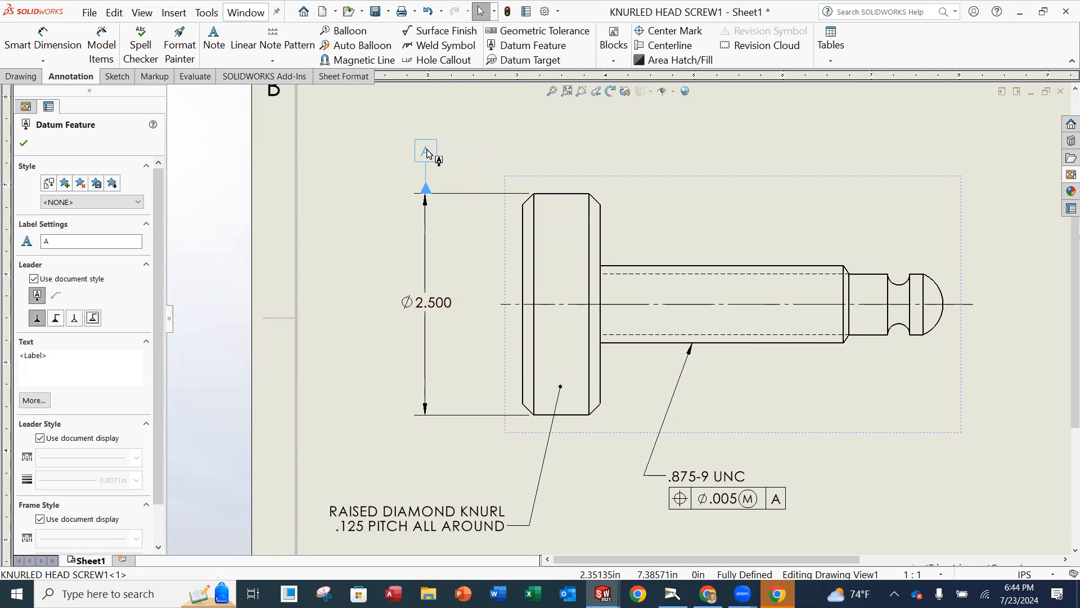
scroll(780, 500, down, 1)
middle_drag(779, 500, 741, 436)
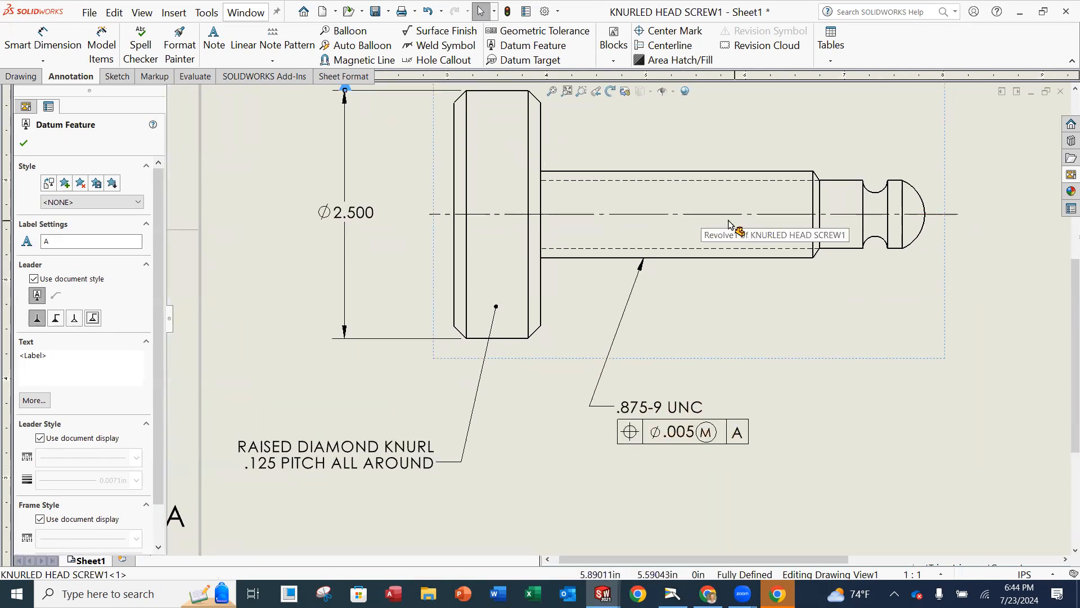
middle_drag(729, 224, 727, 263)
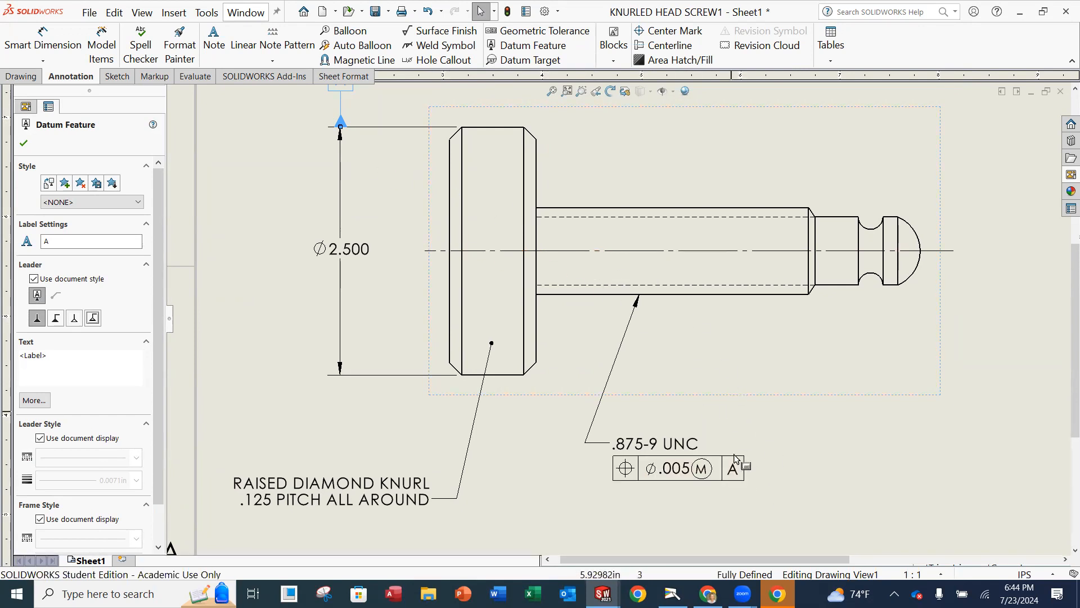
scroll(507, 325, up, 1)
middle_drag(514, 328, 516, 364)
click(559, 153)
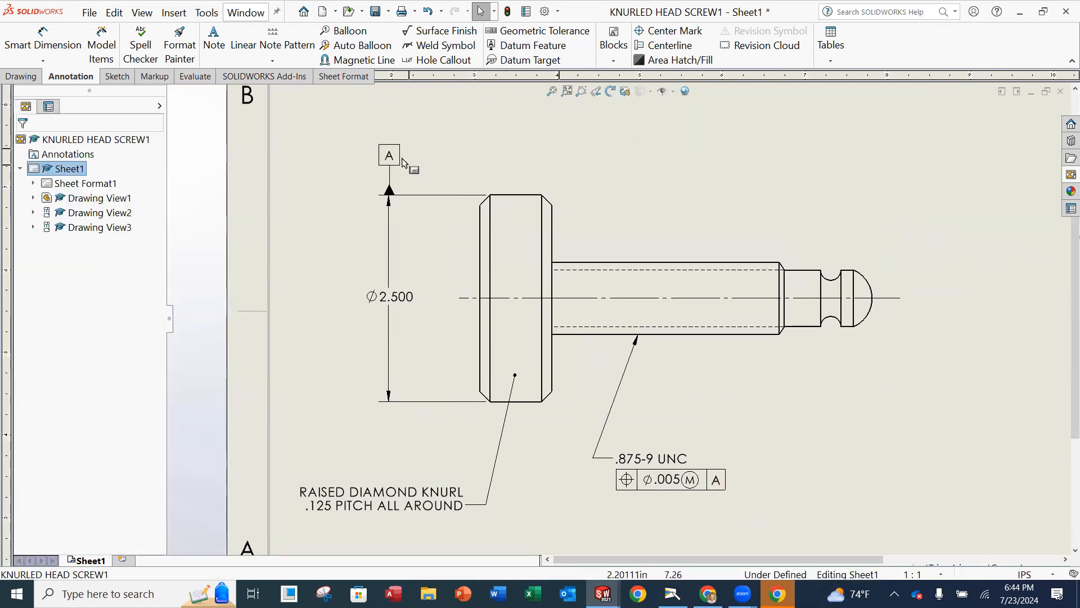
Step: Align datum symbol A with the head diameter's dimension line and lower its box slightly
scroll(393, 161, down, 2)
click(398, 156)
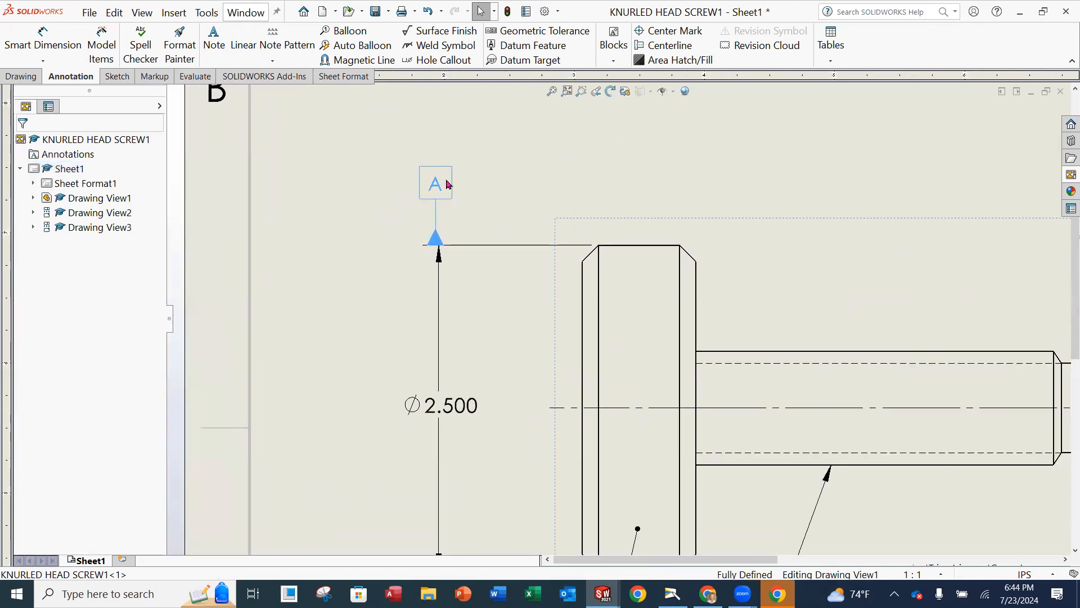
mouse_move(452, 186)
mouse_down()
mouse_move(447, 406)
mouse_move(451, 190)
mouse_up()
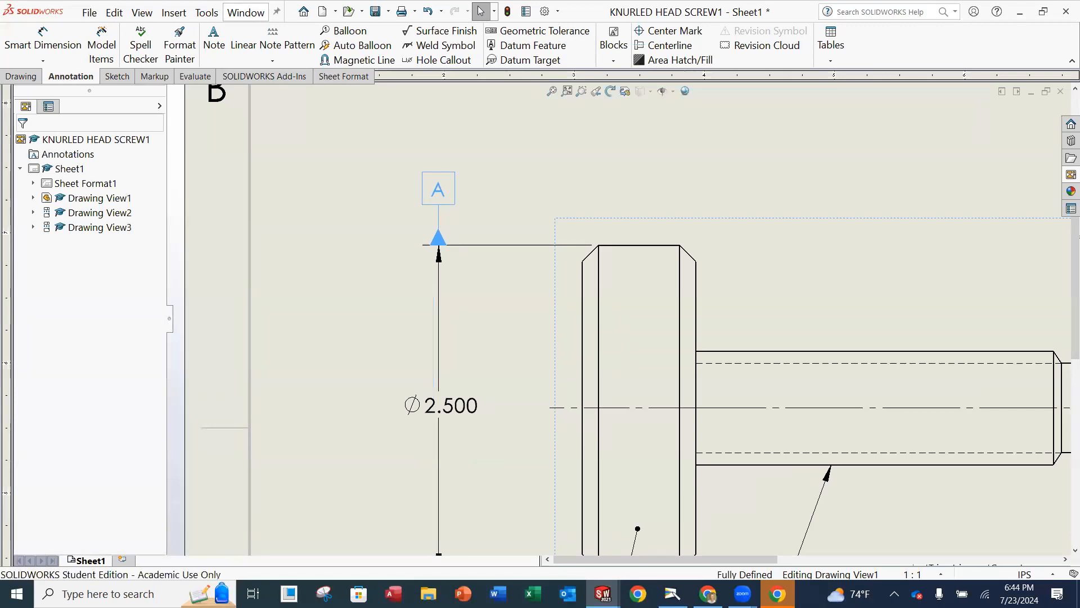
scroll(476, 216, up, 3)
click(846, 234)
mouse_move(813, 378)
middle_down()
mouse_move(747, 296)
mouse_move(662, 278)
middle_up()
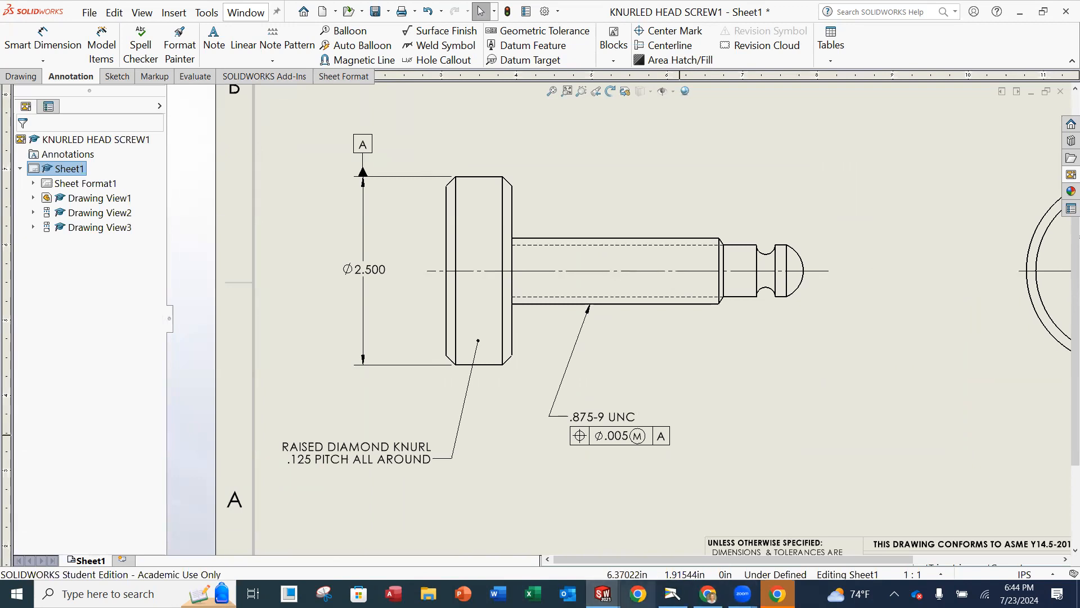
Step: Compare with the reference print, put the head diameter dimension in parentheses and remove them again
click(673, 593)
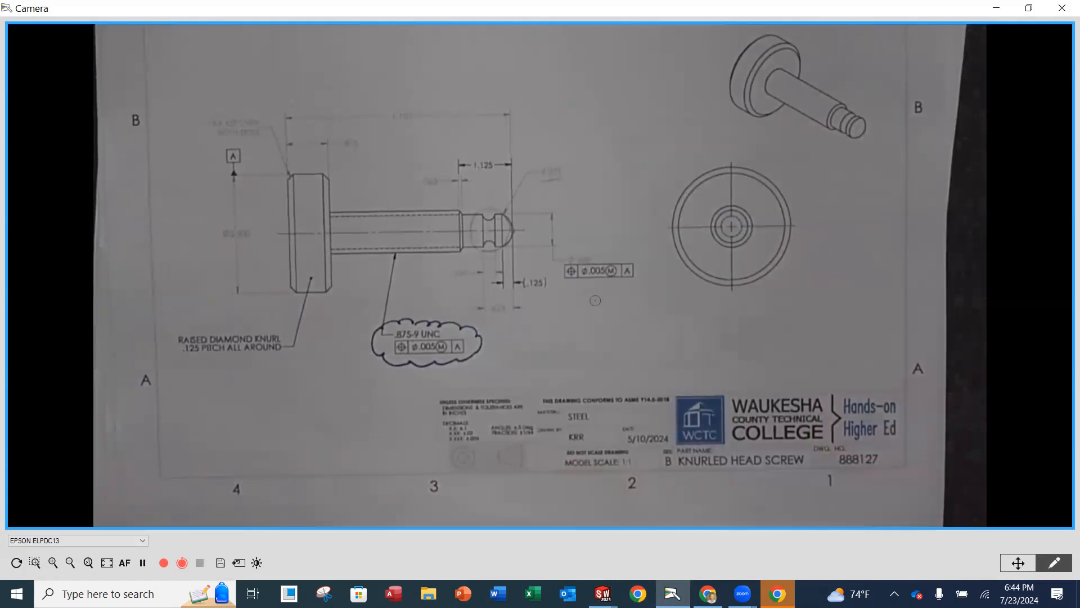
mouse_move(602, 594)
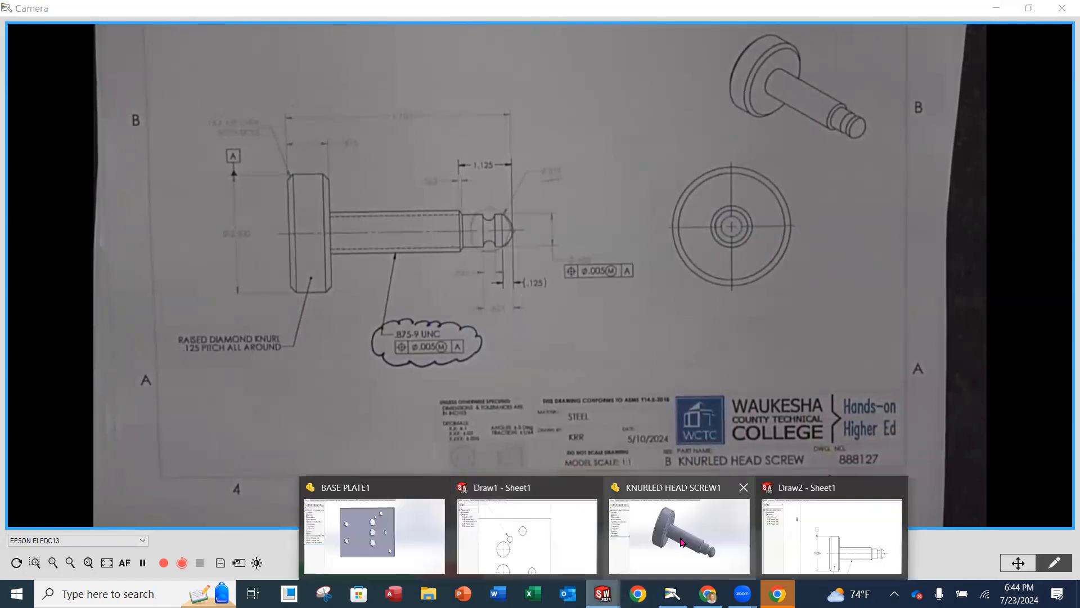
click(811, 559)
click(365, 270)
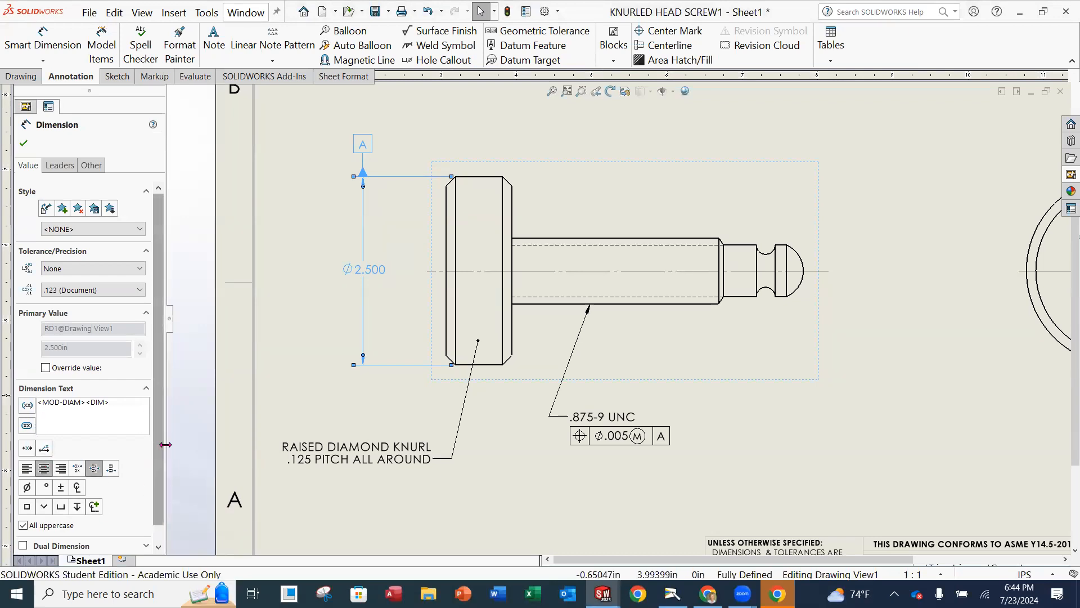
click(27, 405)
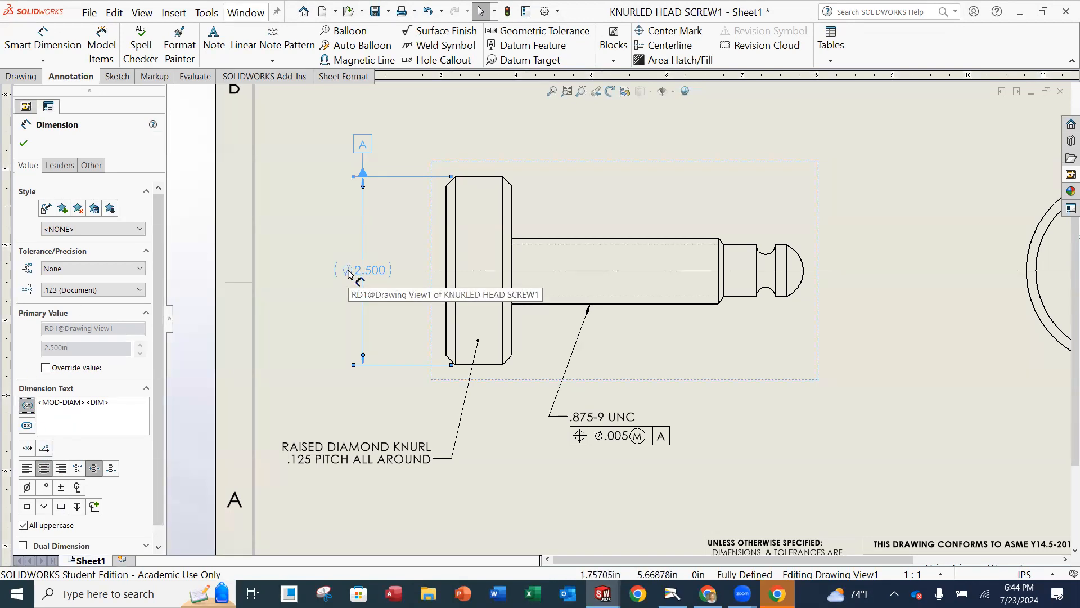
click(25, 409)
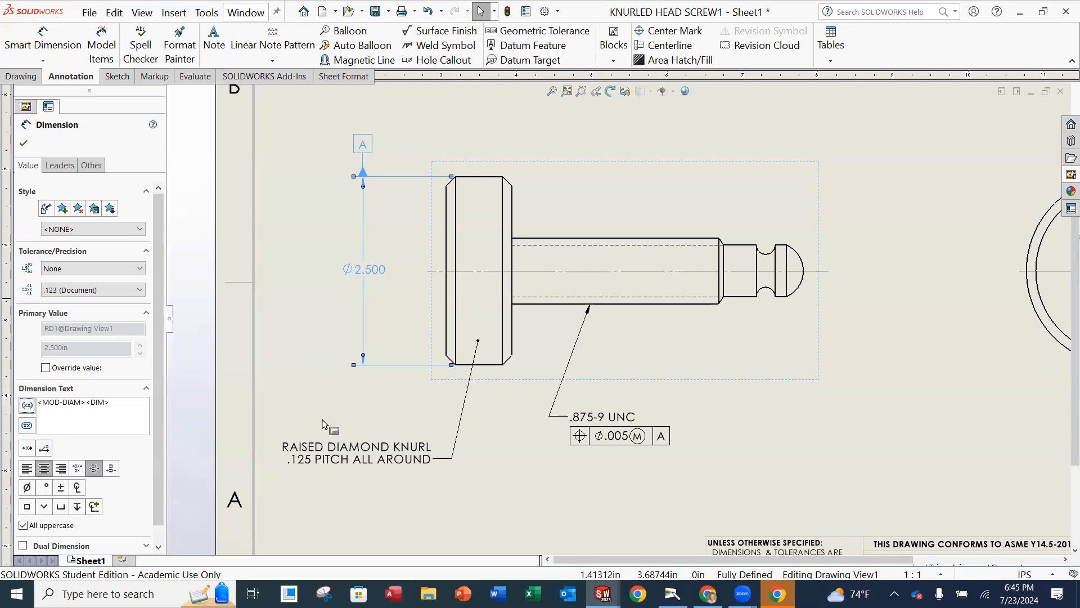
Step: Dimension the radius of the rounded tip at the screw's end, placing the text above and beyond the tip
middle_drag(898, 341, 741, 364)
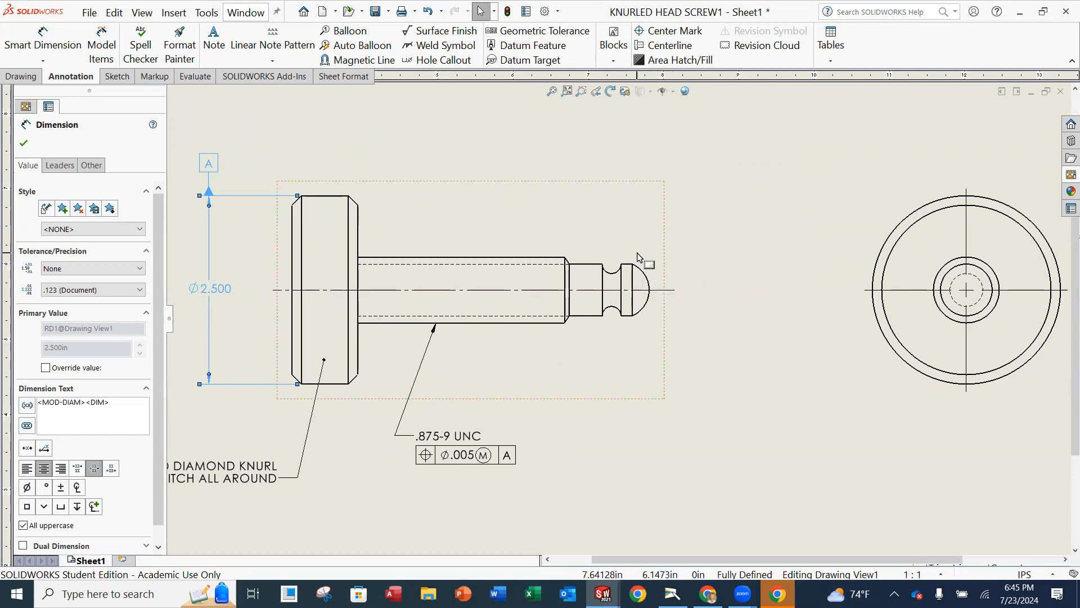
click(43, 39)
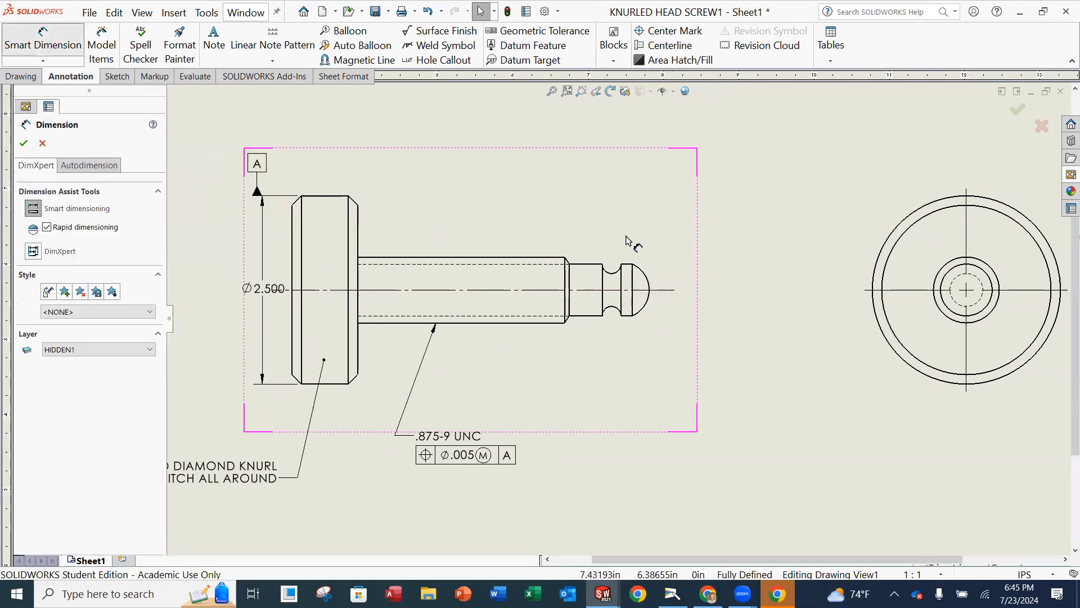
click(646, 277)
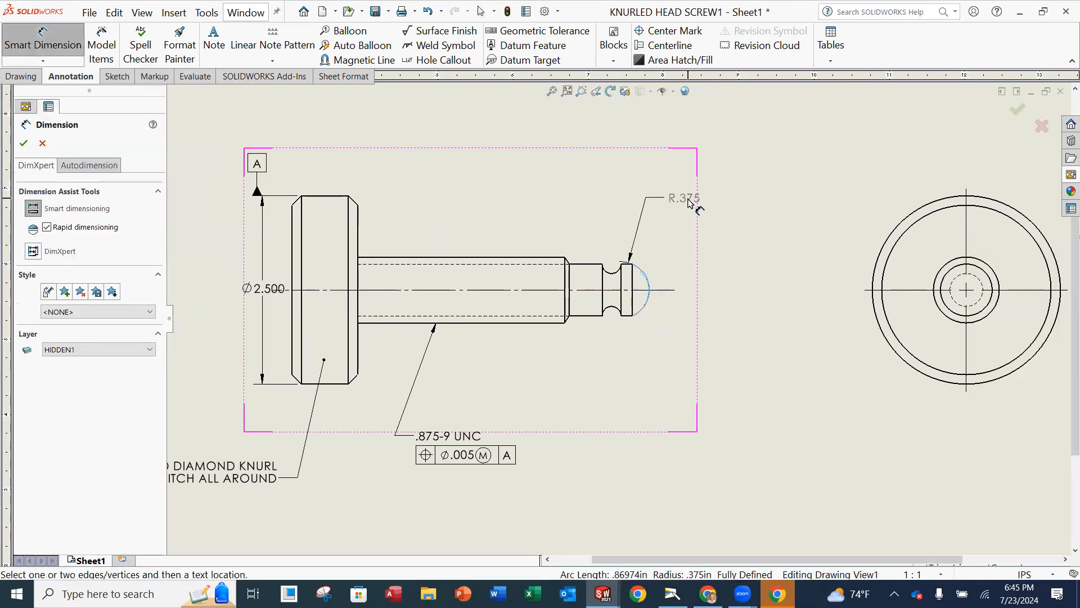
click(717, 228)
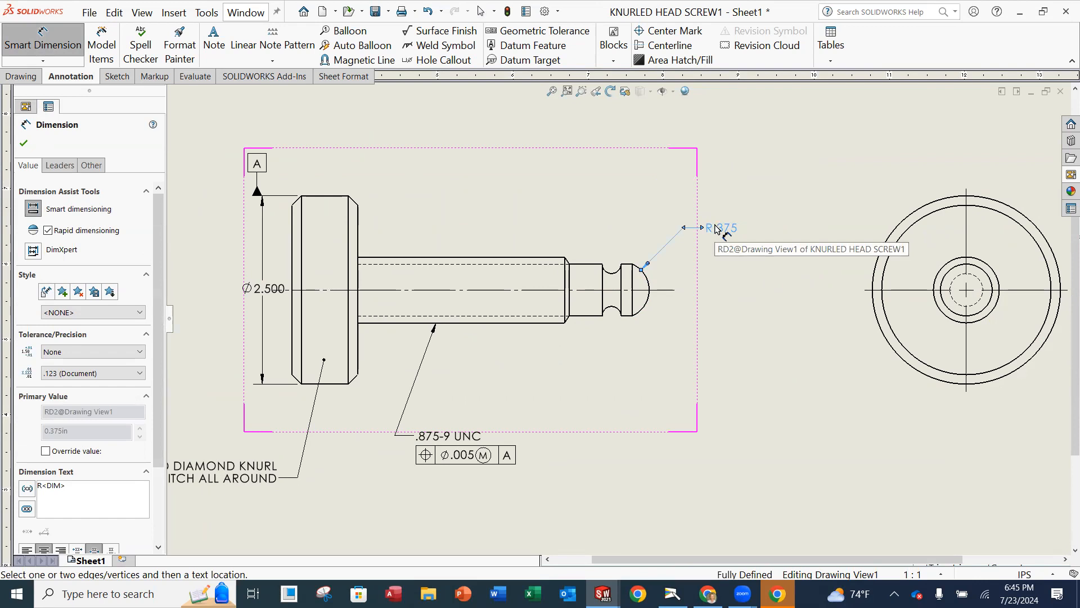
Step: Display the rounded tip's radius dimension as a diameter and switch it back to a radius
right_click(718, 227)
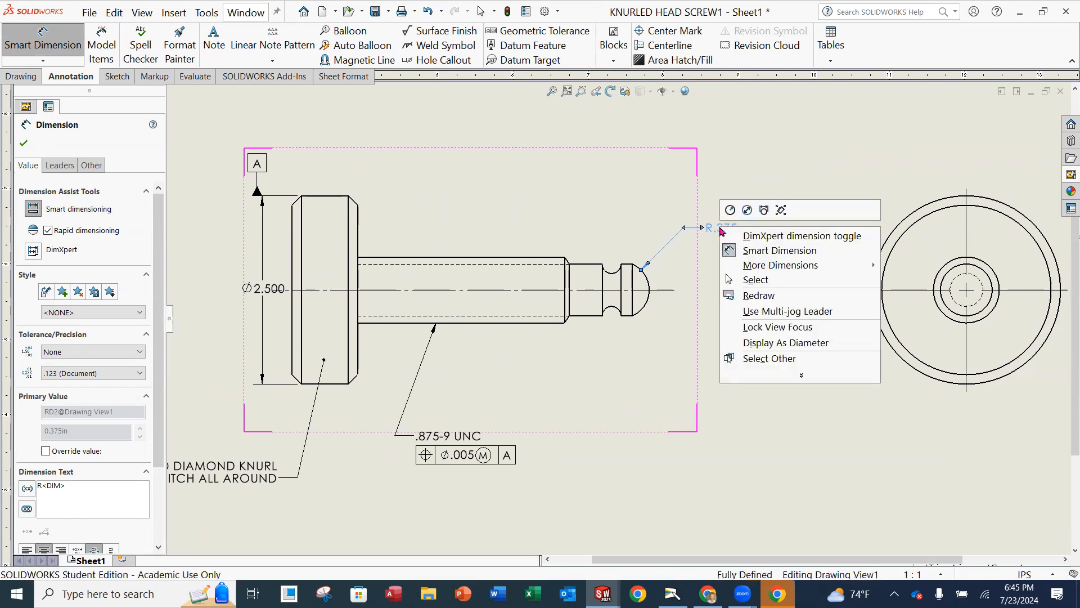
click(748, 211)
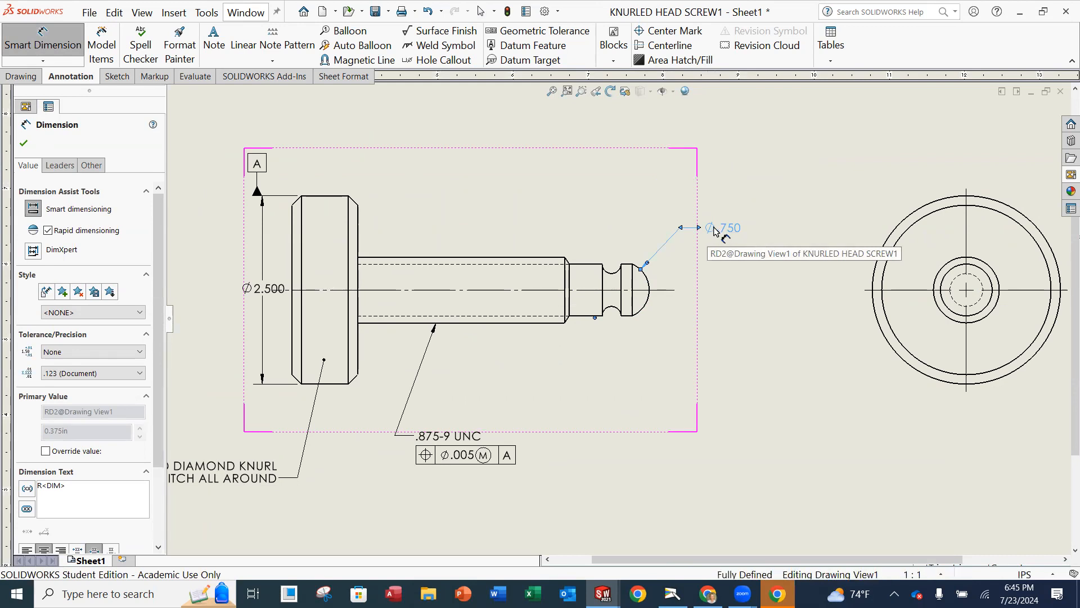
right_click(731, 234)
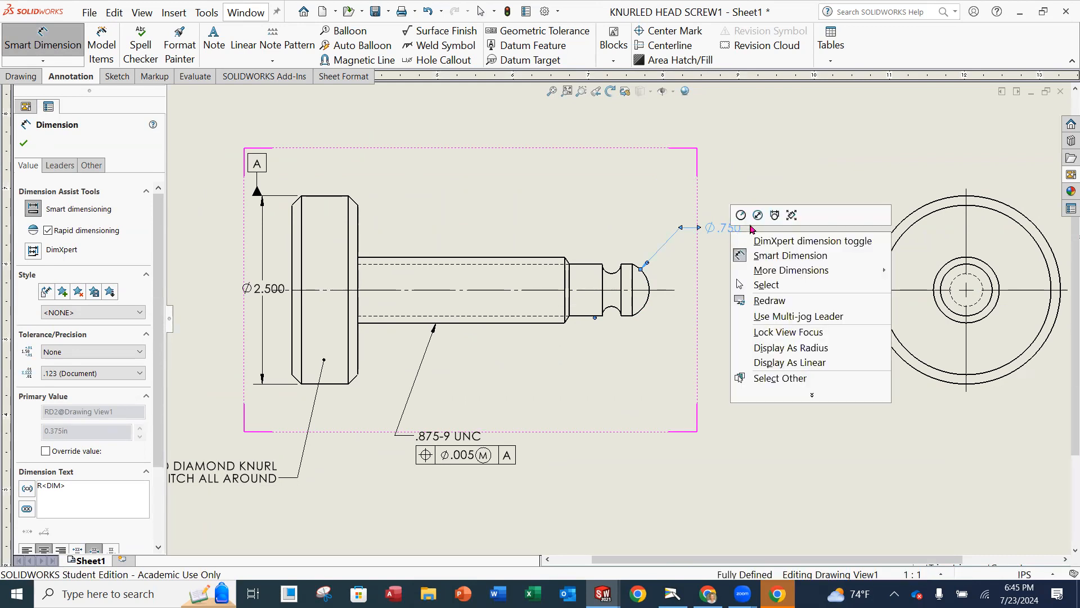
click(741, 214)
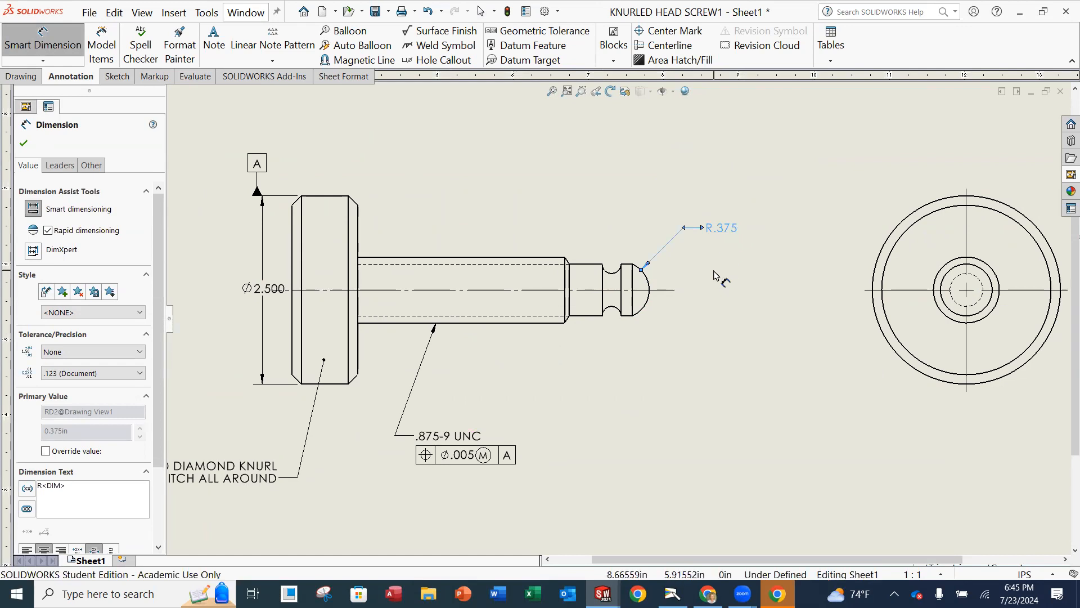
click(764, 159)
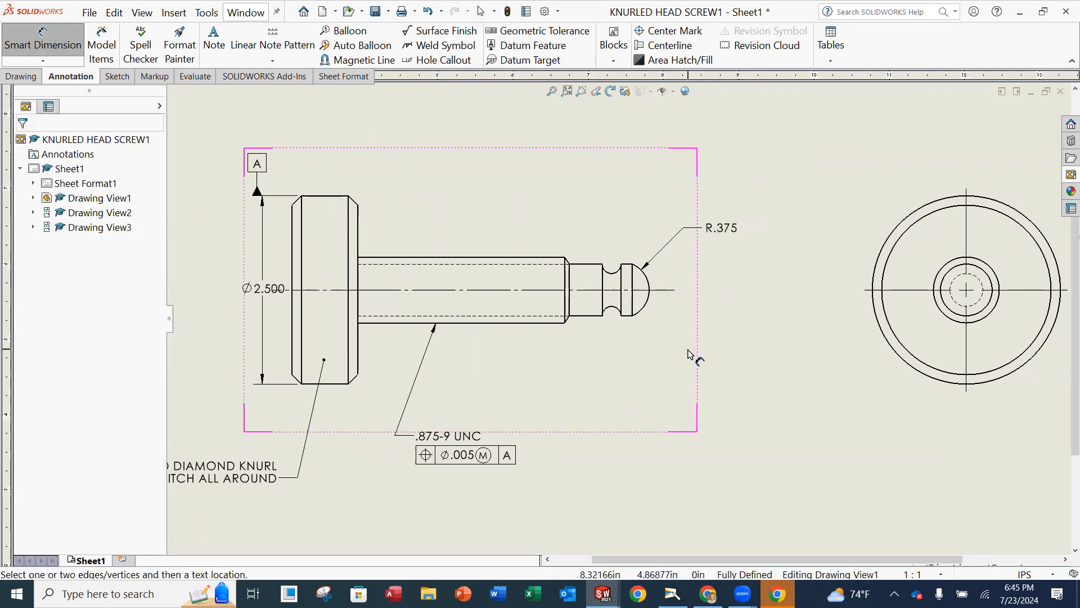
Step: Move the head's diameter dimension farther out from the knurled head, clear of the centerline
scroll(681, 348, up, 3)
mouse_move(688, 339)
middle_down()
mouse_move(624, 309)
mouse_move(566, 327)
middle_up()
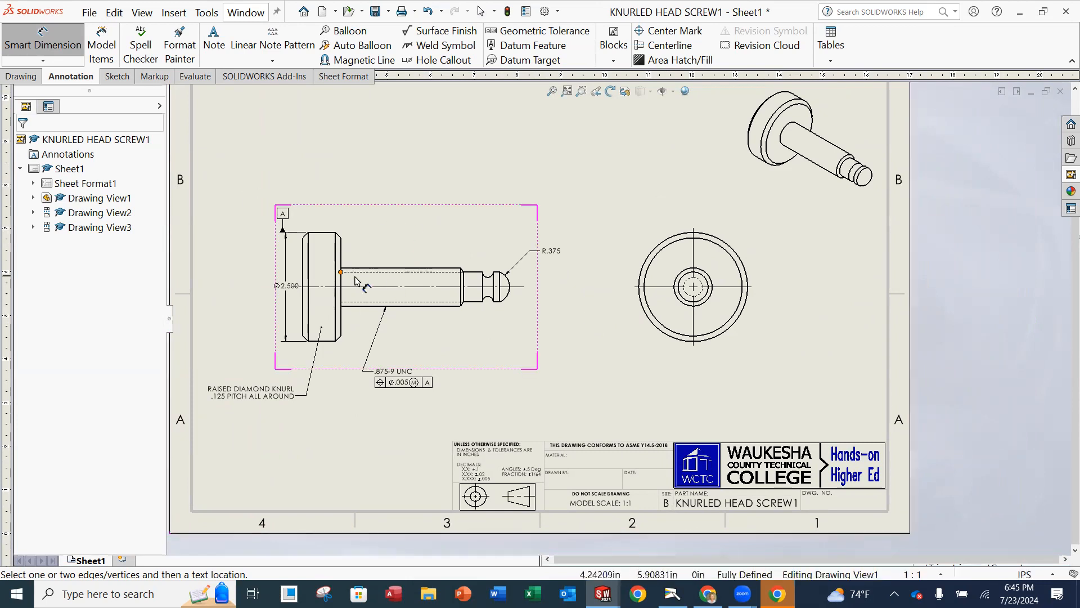
scroll(288, 253, down, 3)
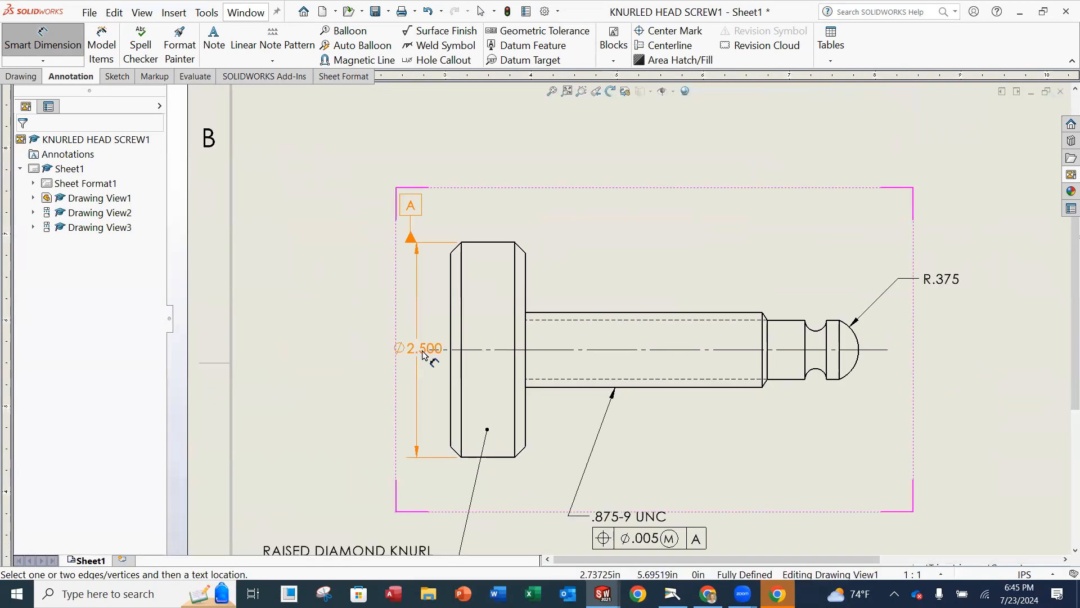
drag(406, 352, 325, 350)
click(385, 175)
scroll(502, 339, up, 5)
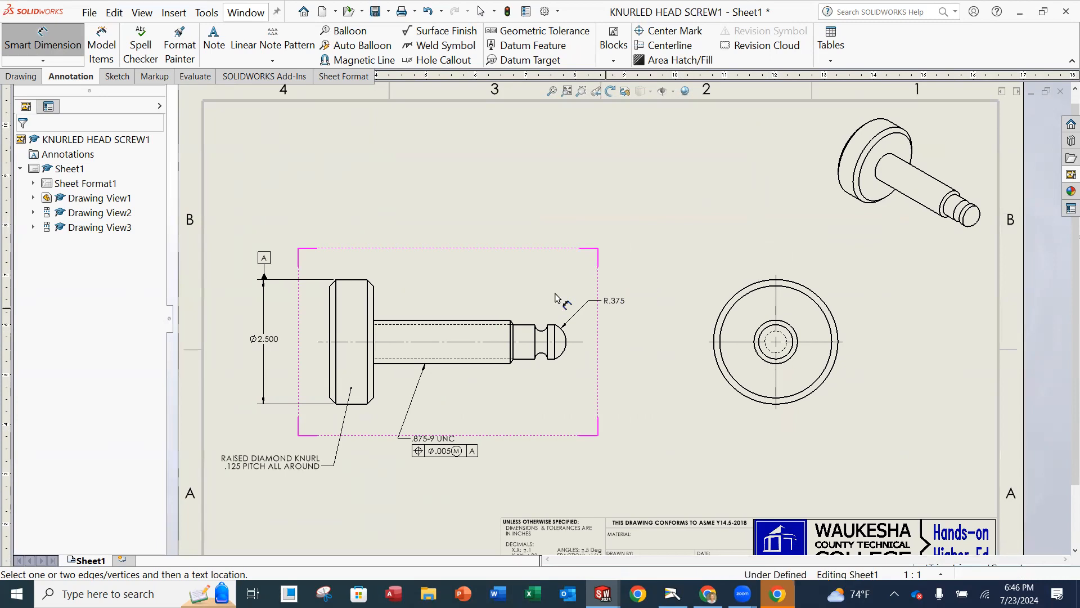
Step: Dimension the length from the threaded section's end to the rounded tip's outermost point, moving the extension line from the arc center and placing the text above
scroll(577, 405, down, 3)
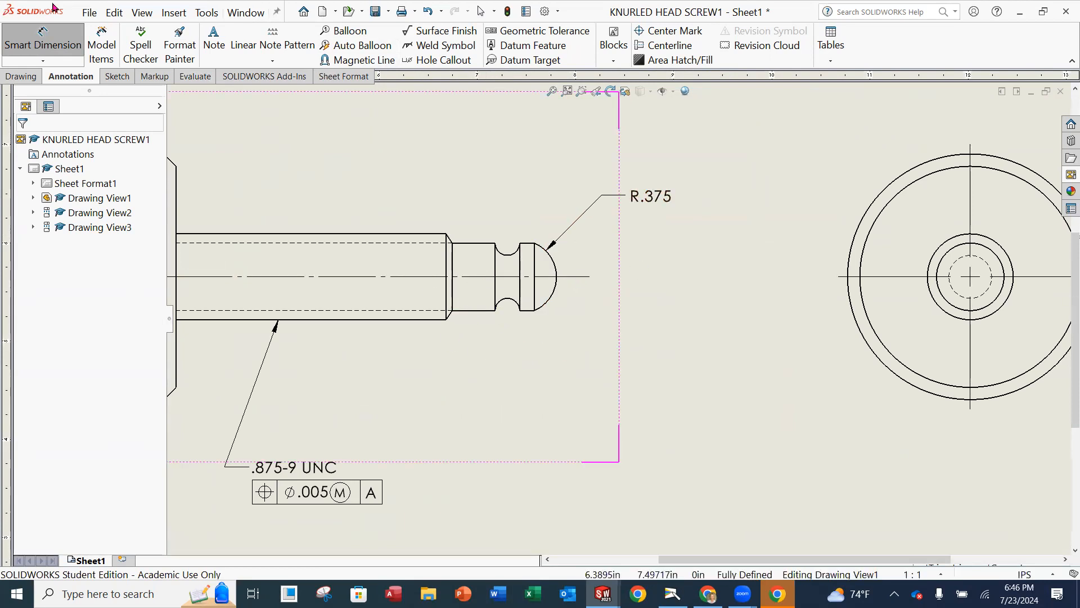
click(556, 291)
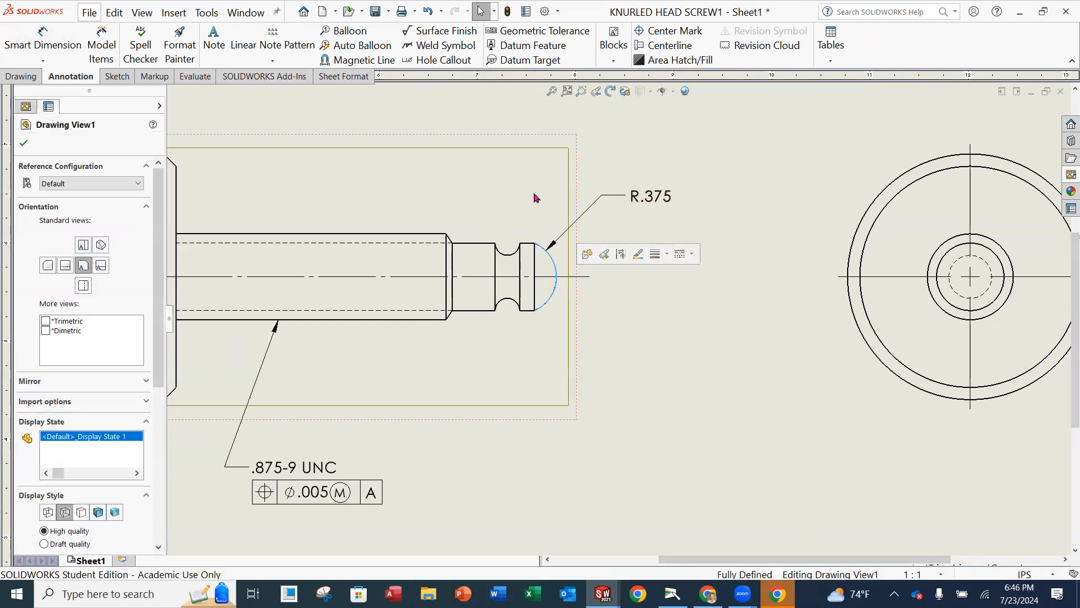
click(448, 252)
click(42, 40)
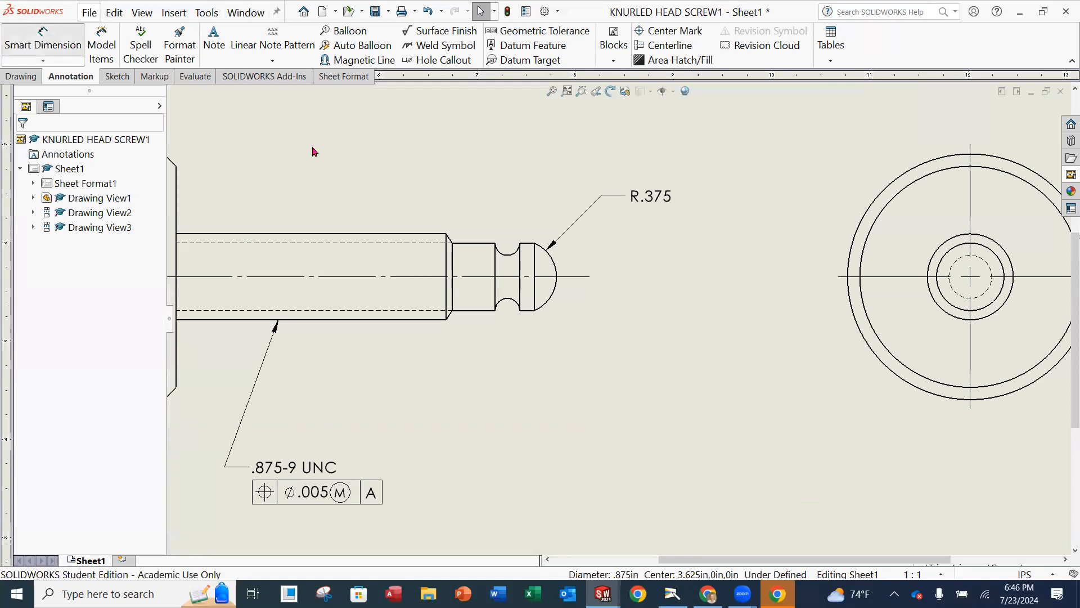
click(448, 272)
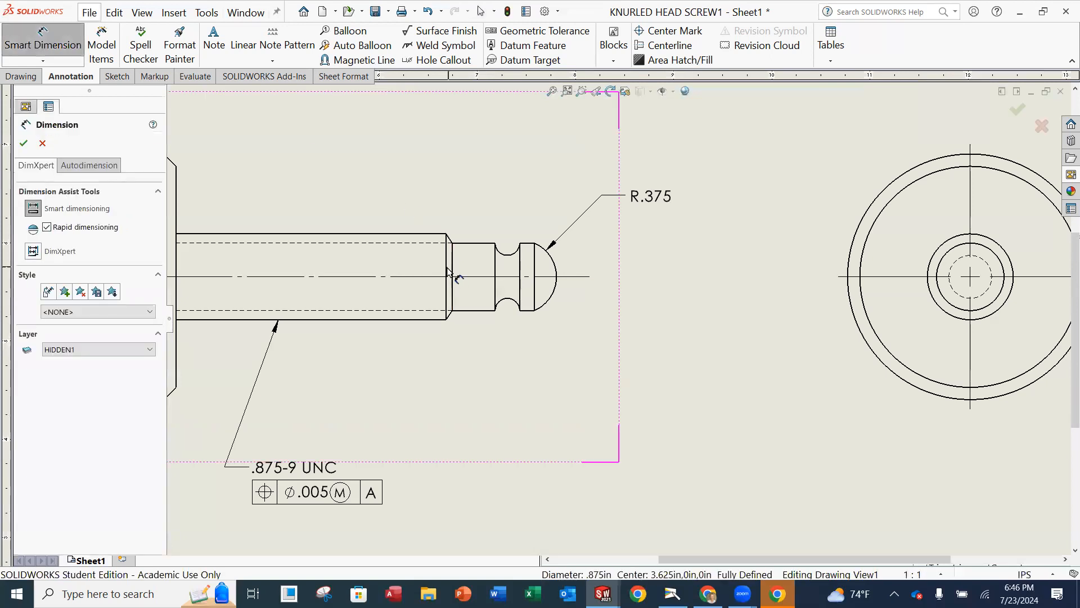
click(558, 288)
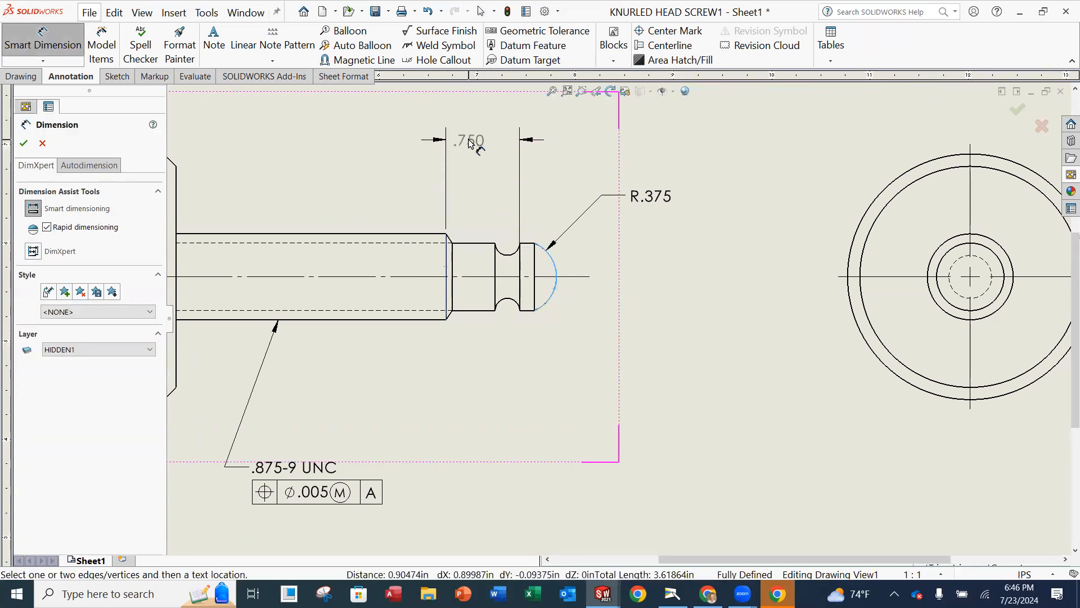
click(479, 148)
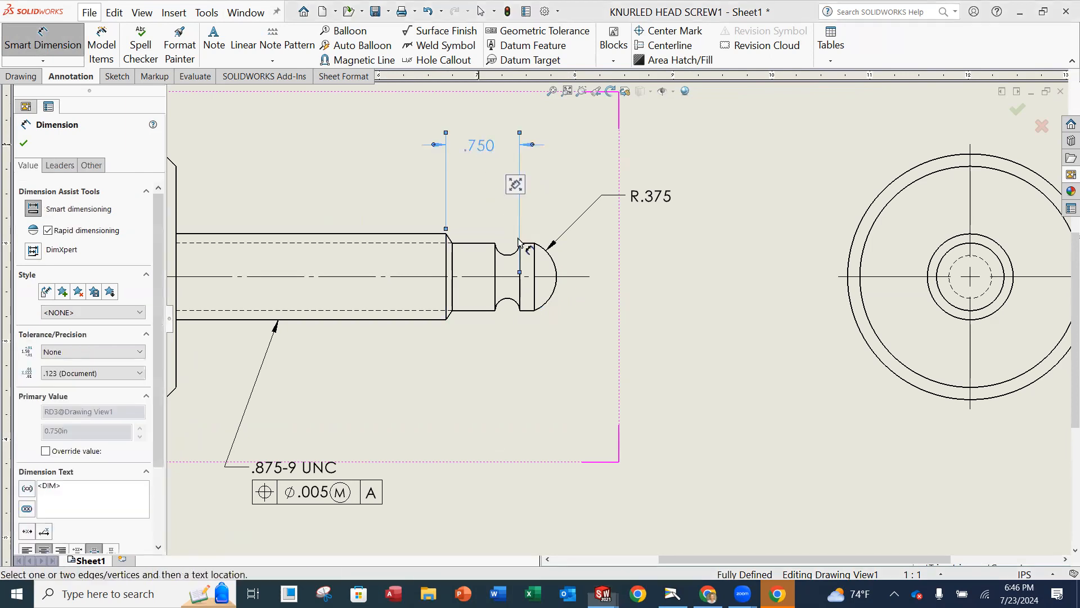
click(520, 276)
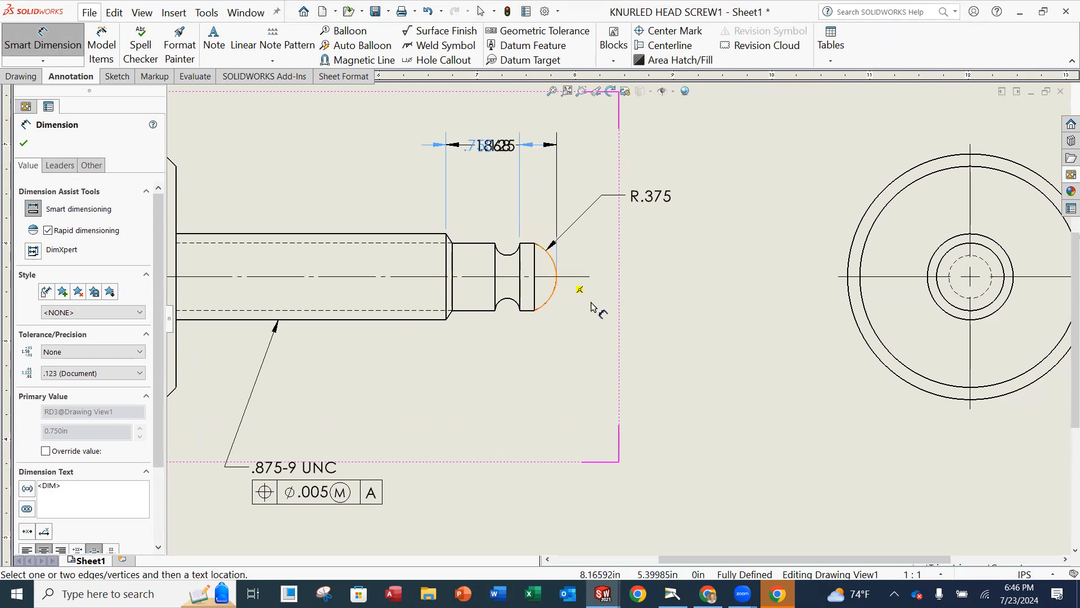
click(23, 143)
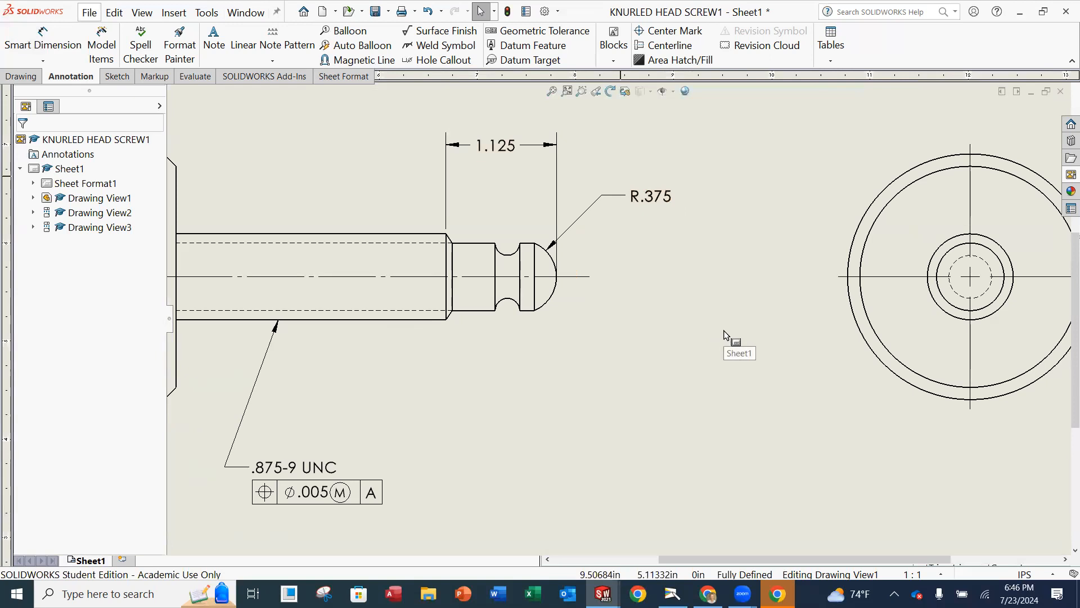
Step: Shift the tip length dimension's outer attachment point along the tip arc and return it to the outermost point
click(556, 186)
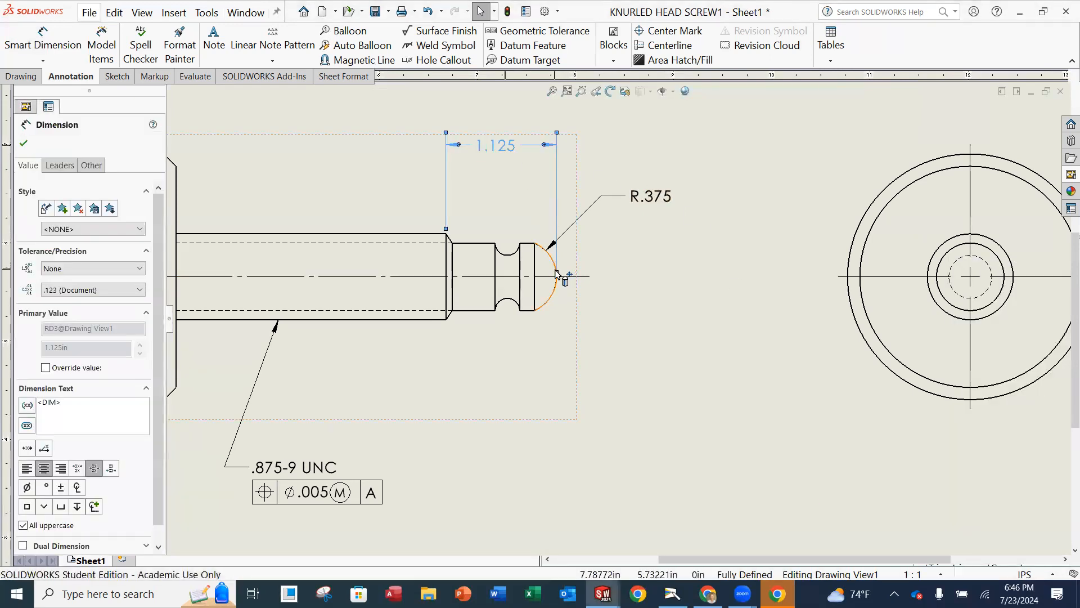
mouse_move(557, 275)
mouse_down()
mouse_move(524, 276)
mouse_move(570, 260)
mouse_move(550, 272)
mouse_move(574, 282)
mouse_move(558, 275)
mouse_up()
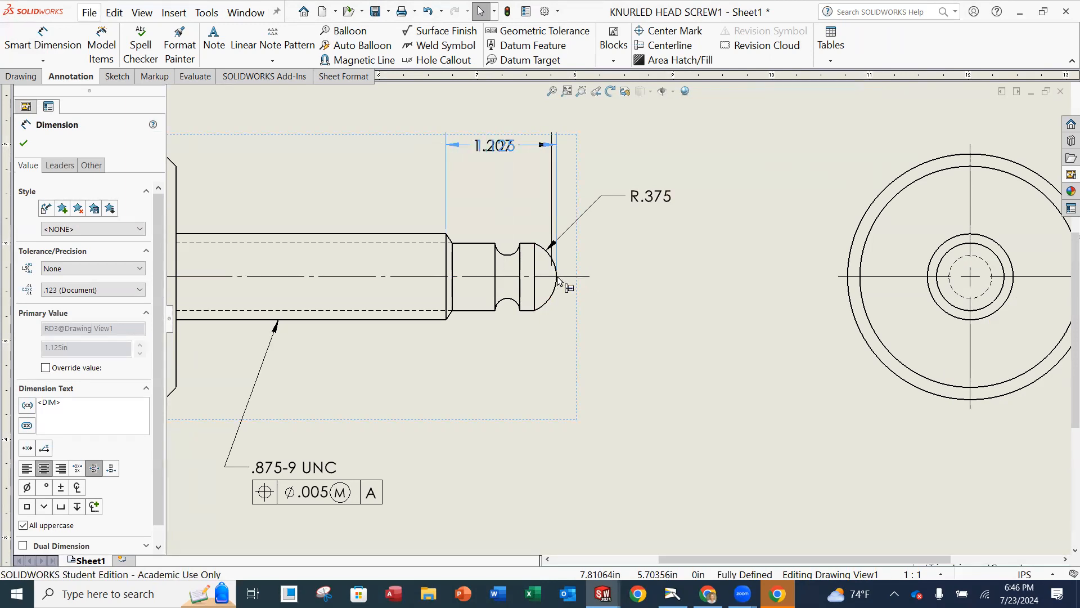
click(557, 277)
click(697, 331)
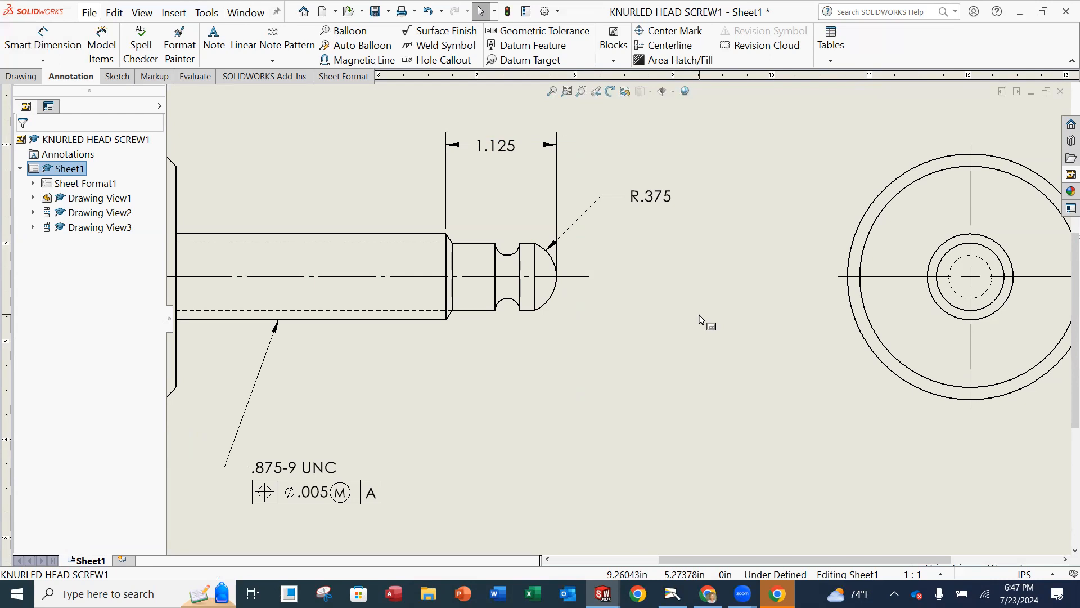
key(f)
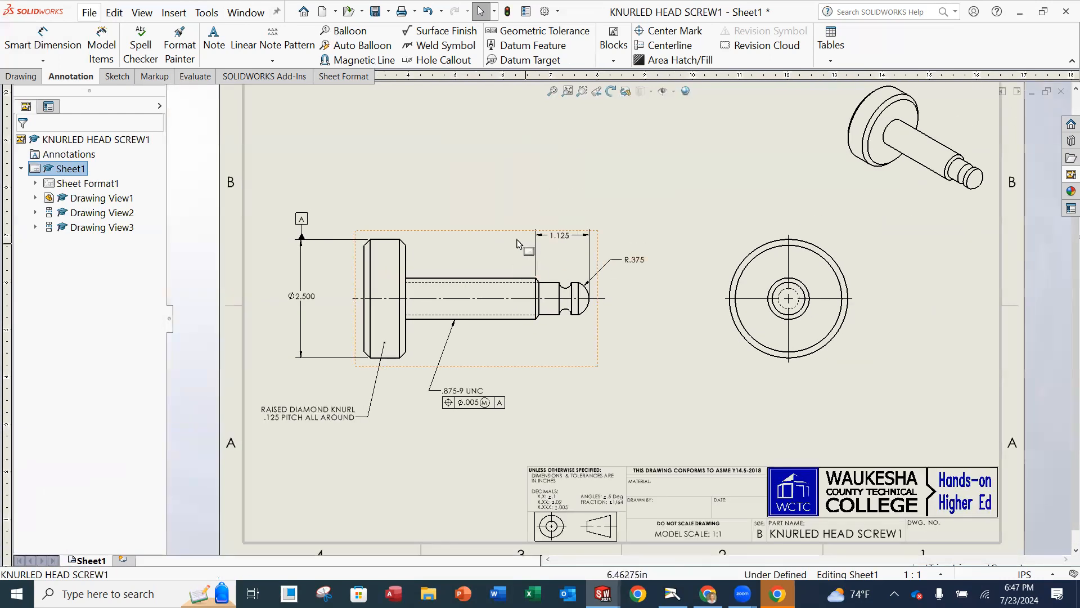
scroll(515, 247, down, 2)
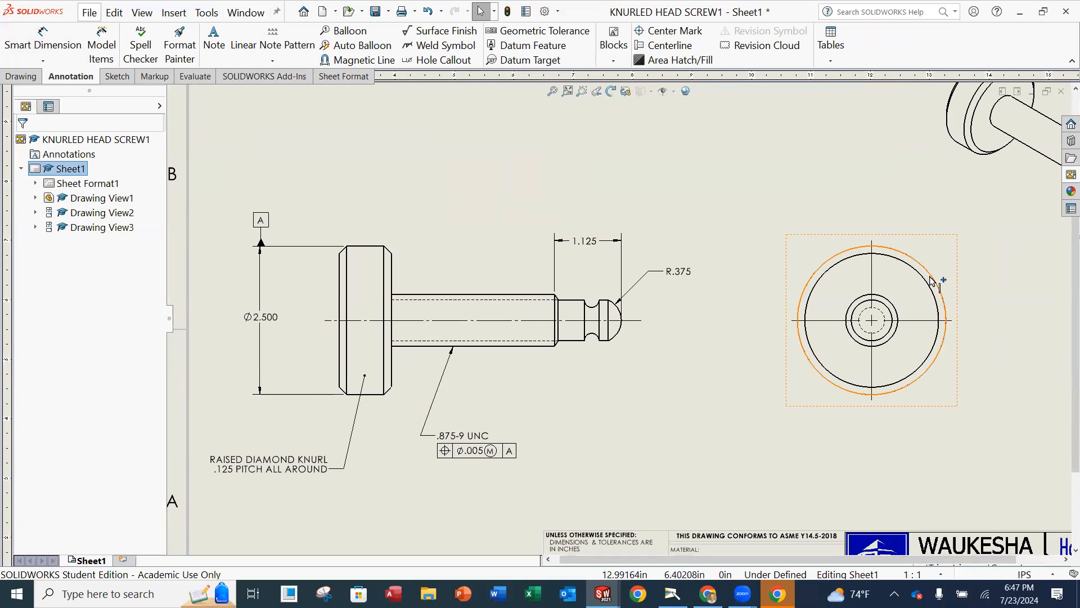
scroll(782, 461, up, 3)
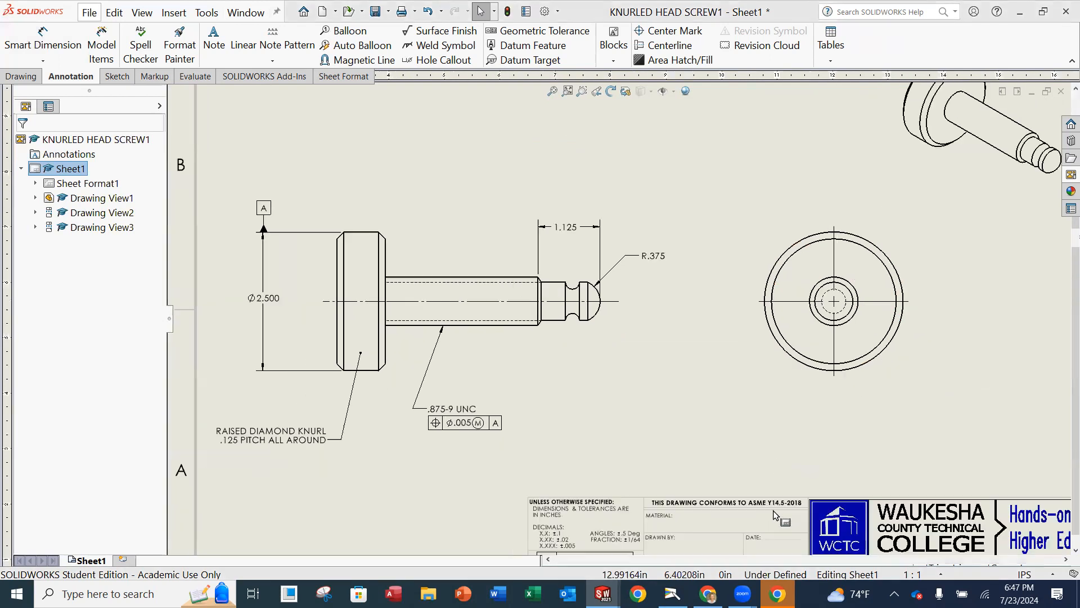